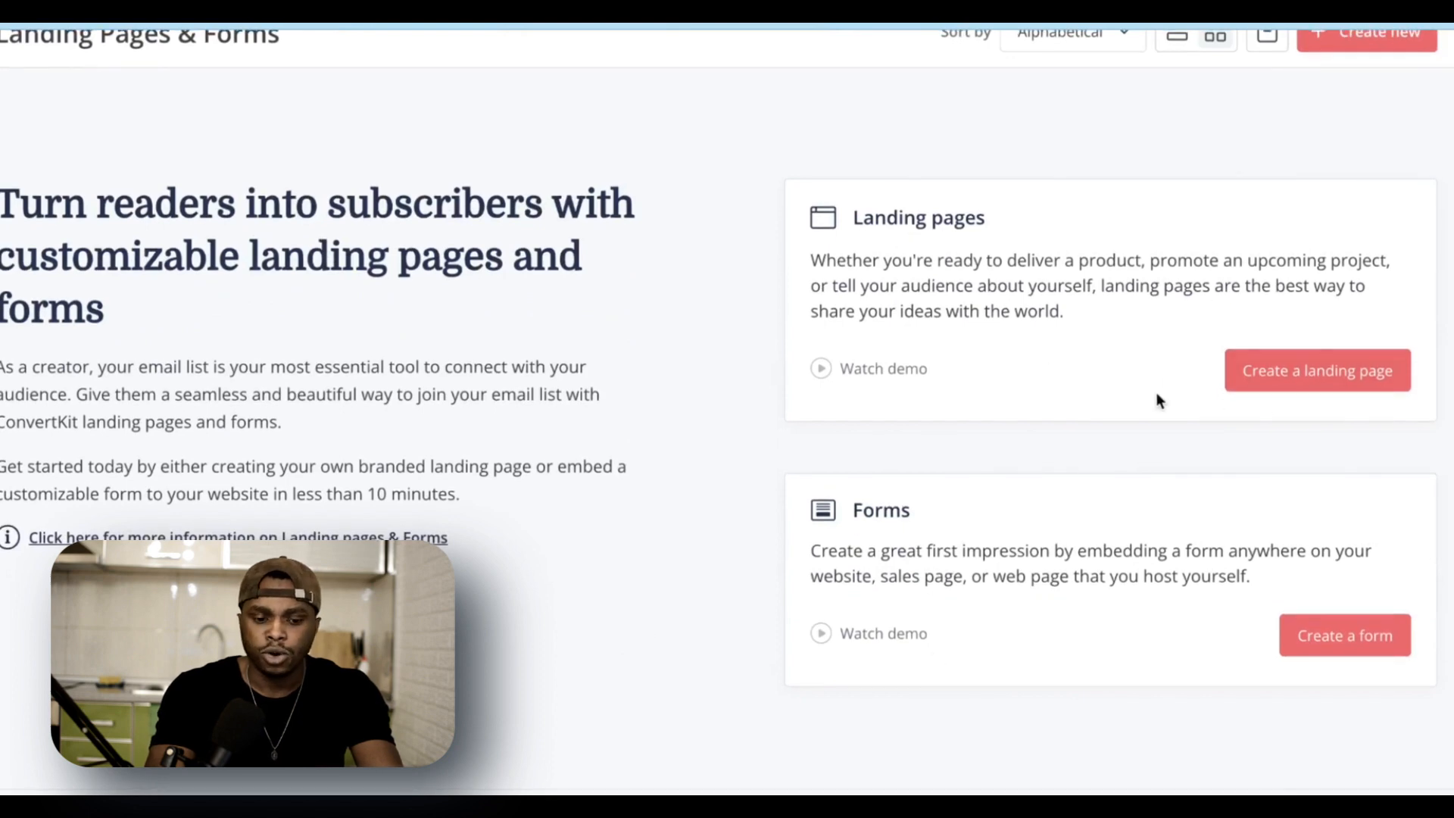
# Step: Start a new landing page and scroll the template gallery down to the Cedar template
pyautogui.click(1324, 372)
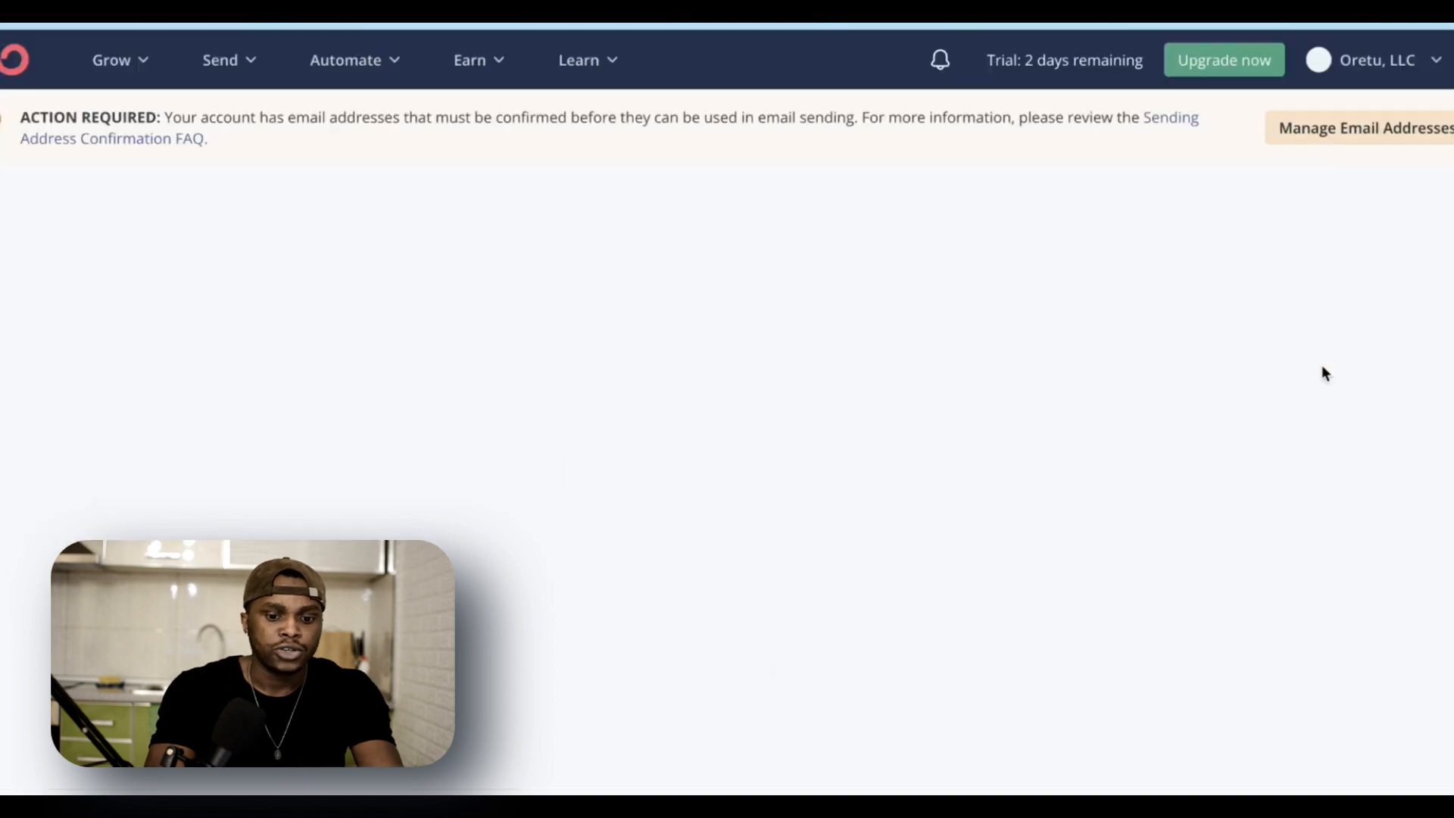
pyautogui.scroll(-3, 684, 517)
pyautogui.scroll(1, 685, 516)
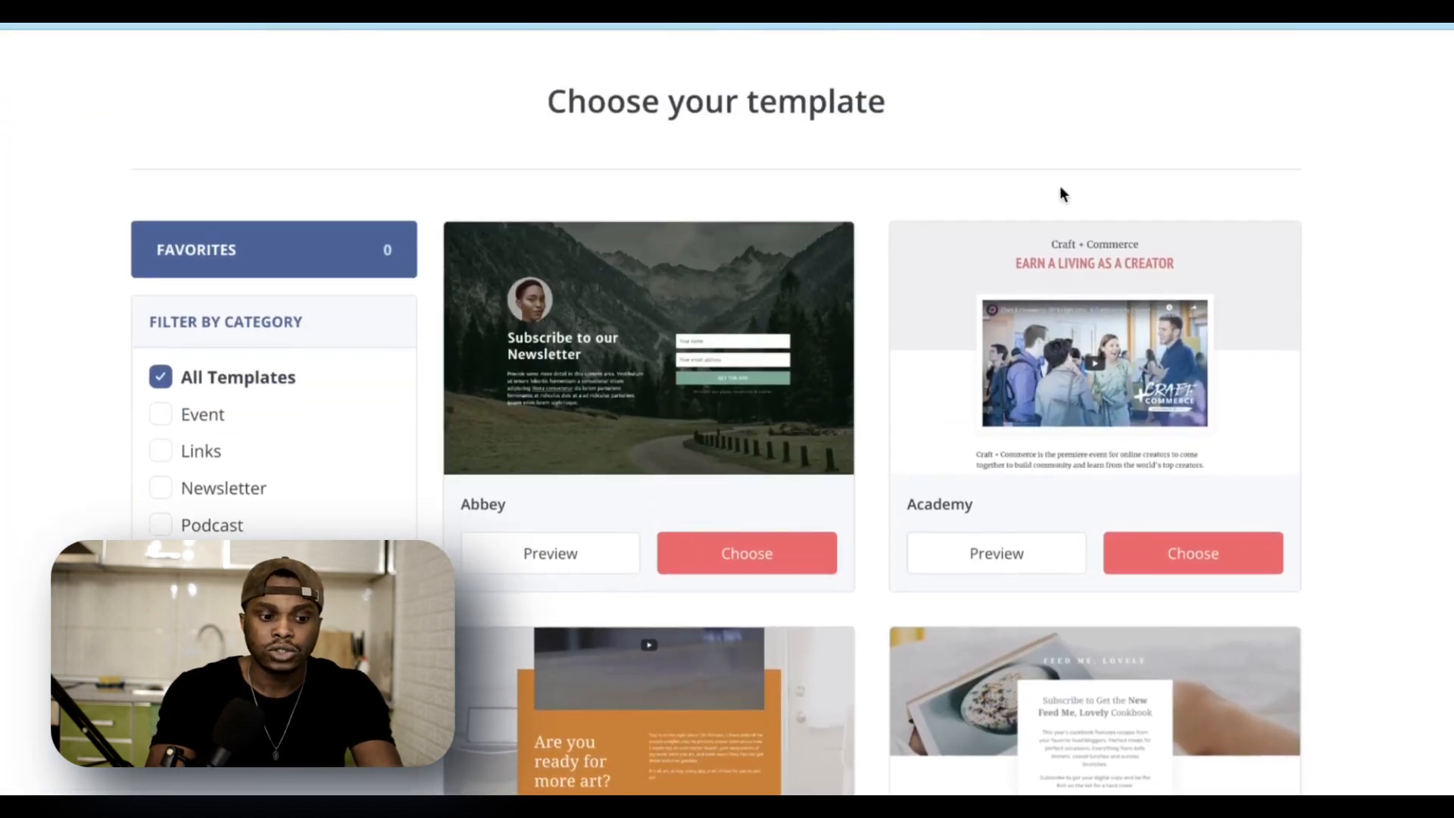
pyautogui.scroll(-5, 983, 344)
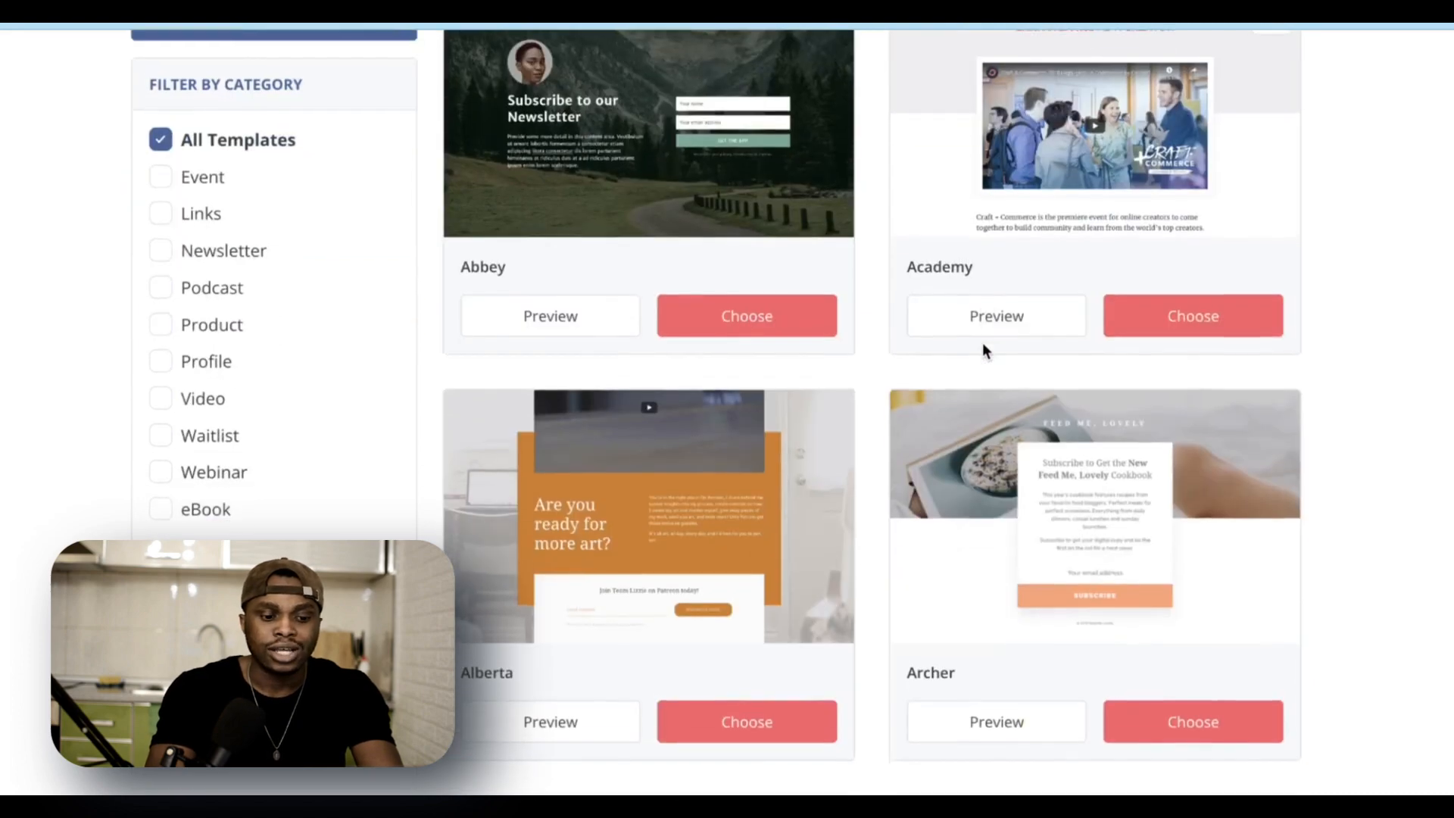
pyautogui.scroll(-3, 983, 342)
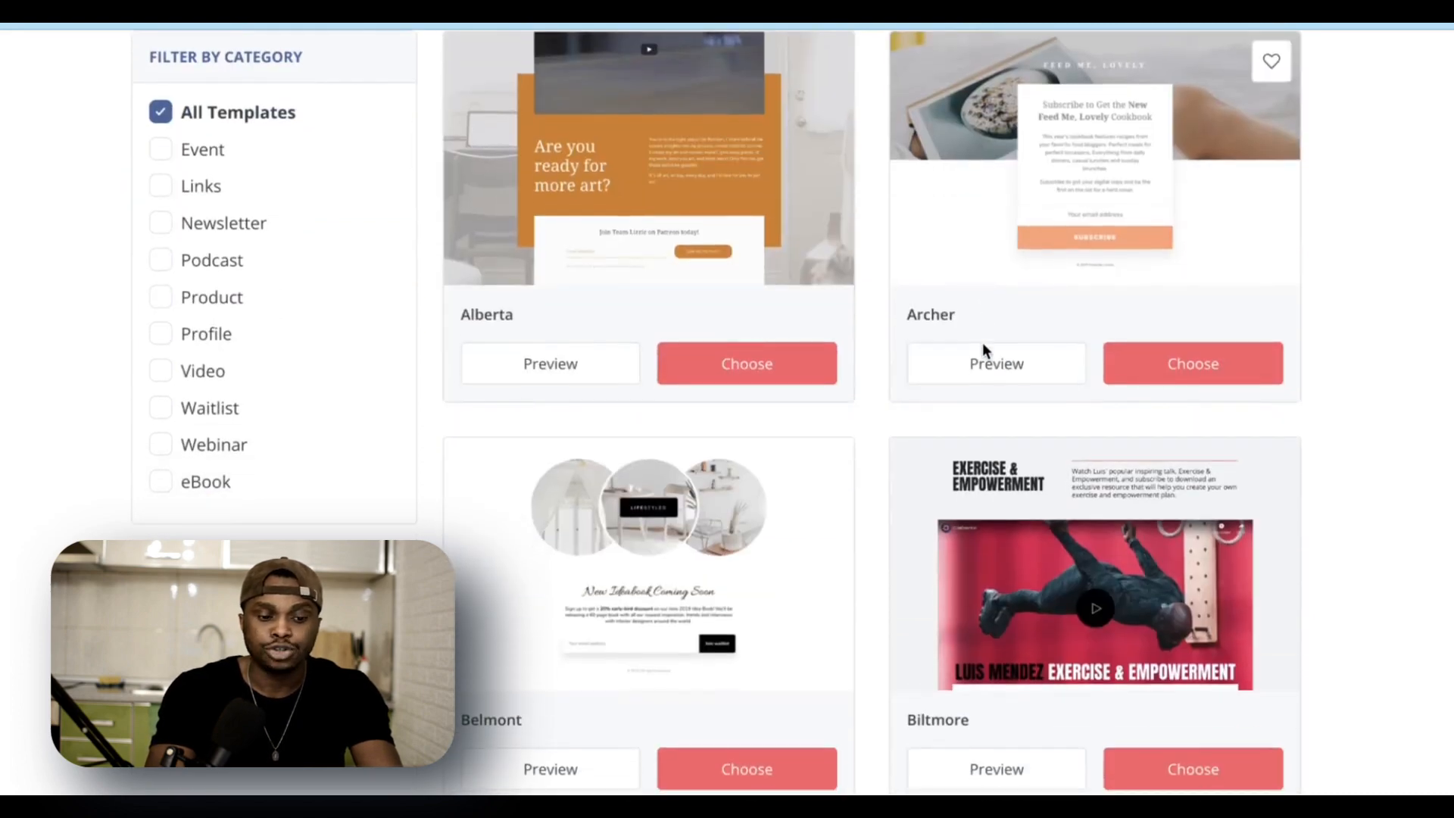
pyautogui.scroll(-4, 983, 342)
pyautogui.scroll(-8, 983, 348)
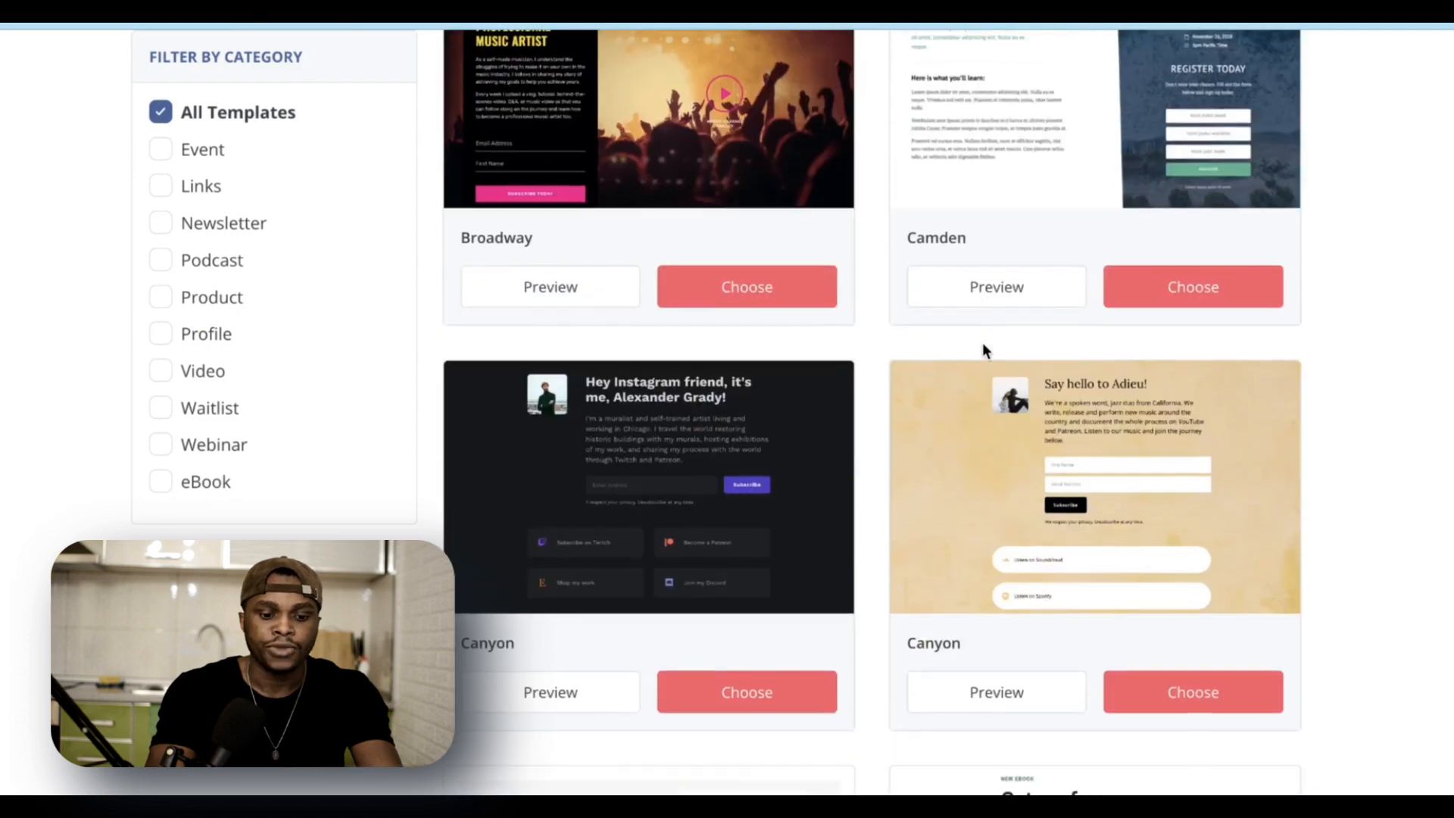
pyautogui.scroll(-5, 983, 349)
pyautogui.scroll(-3, 983, 349)
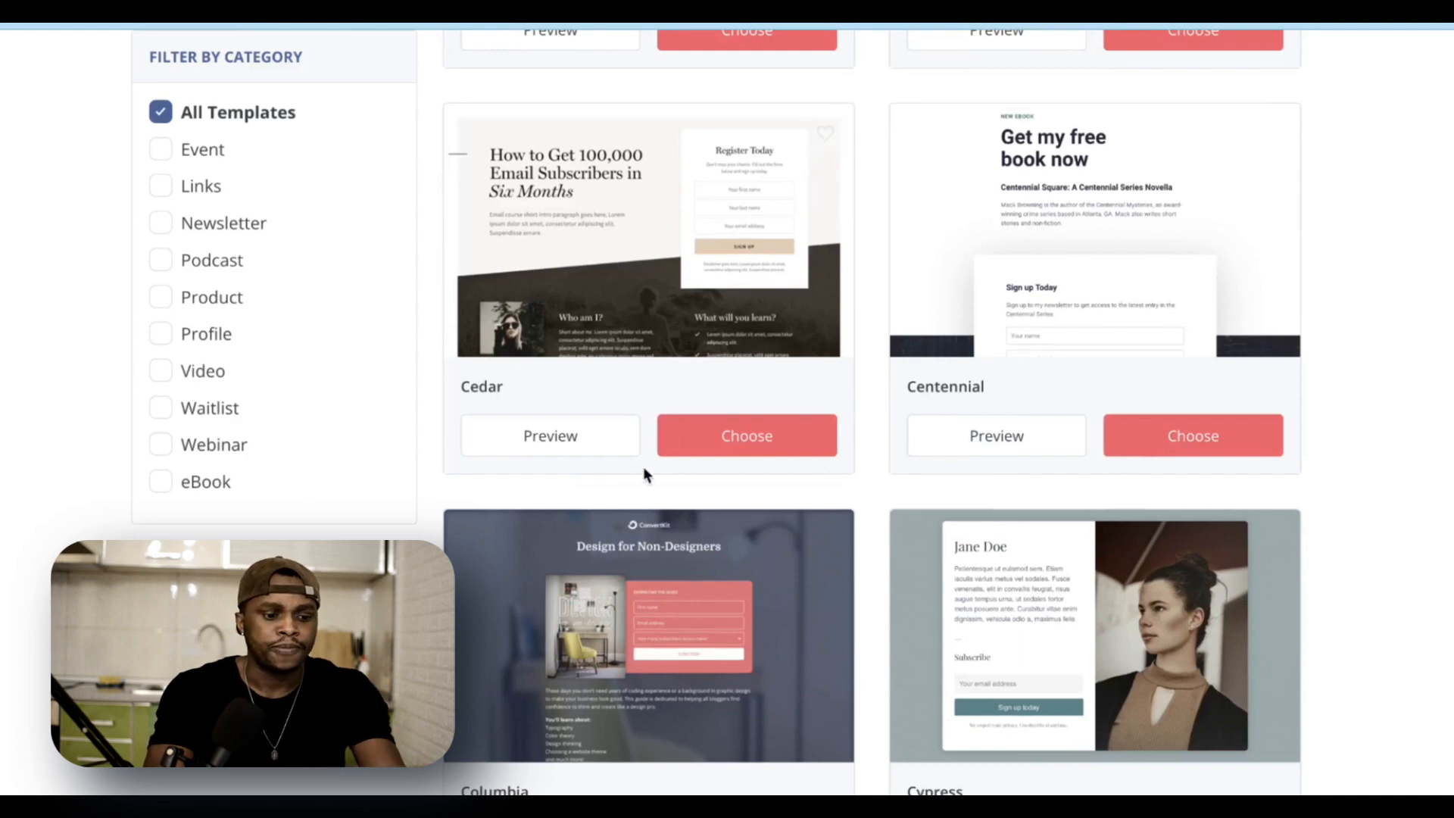
# Step: Build the landing page from the Cedar template
pyautogui.click(729, 435)
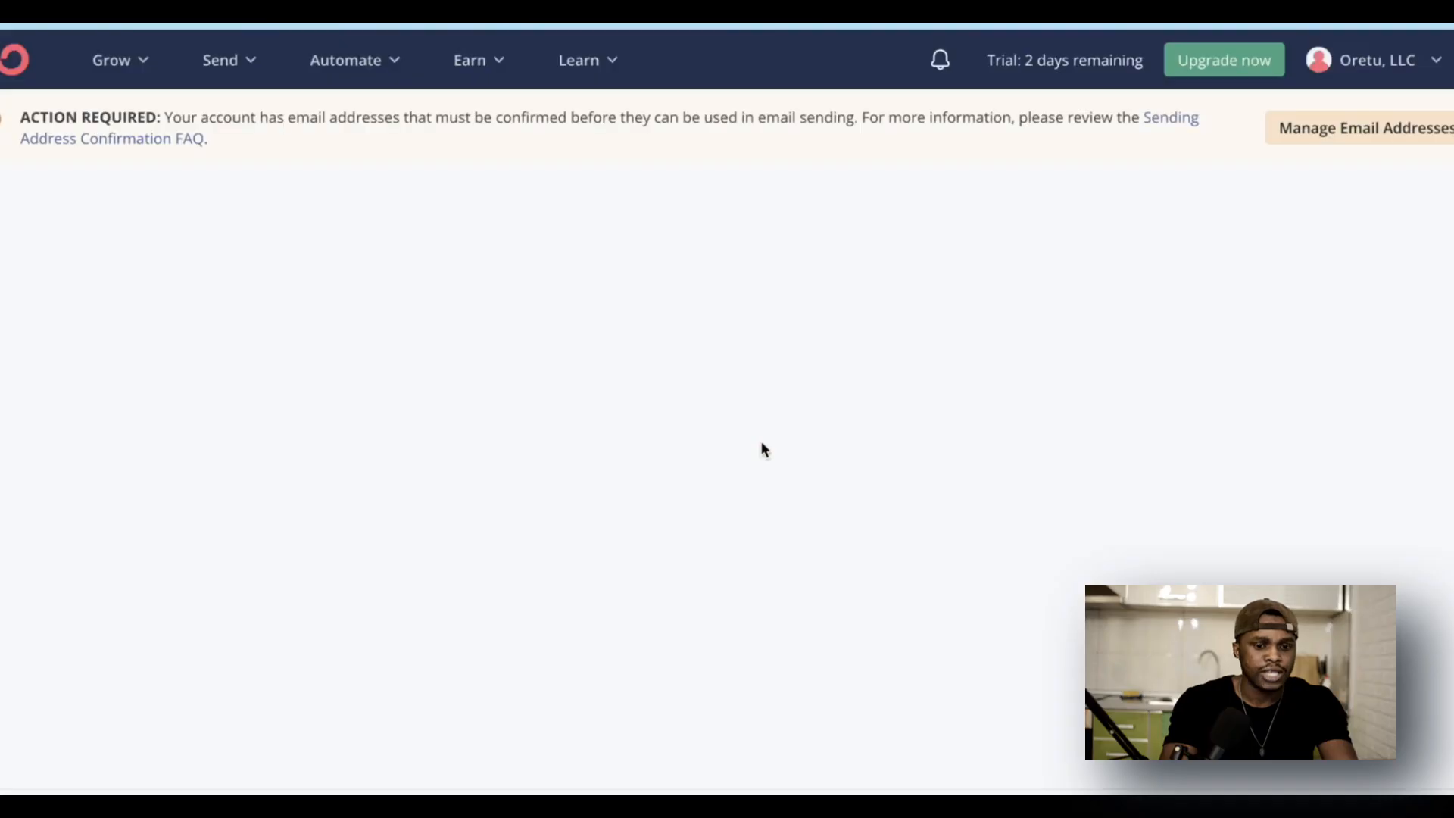
pyautogui.scroll(-2, 762, 446)
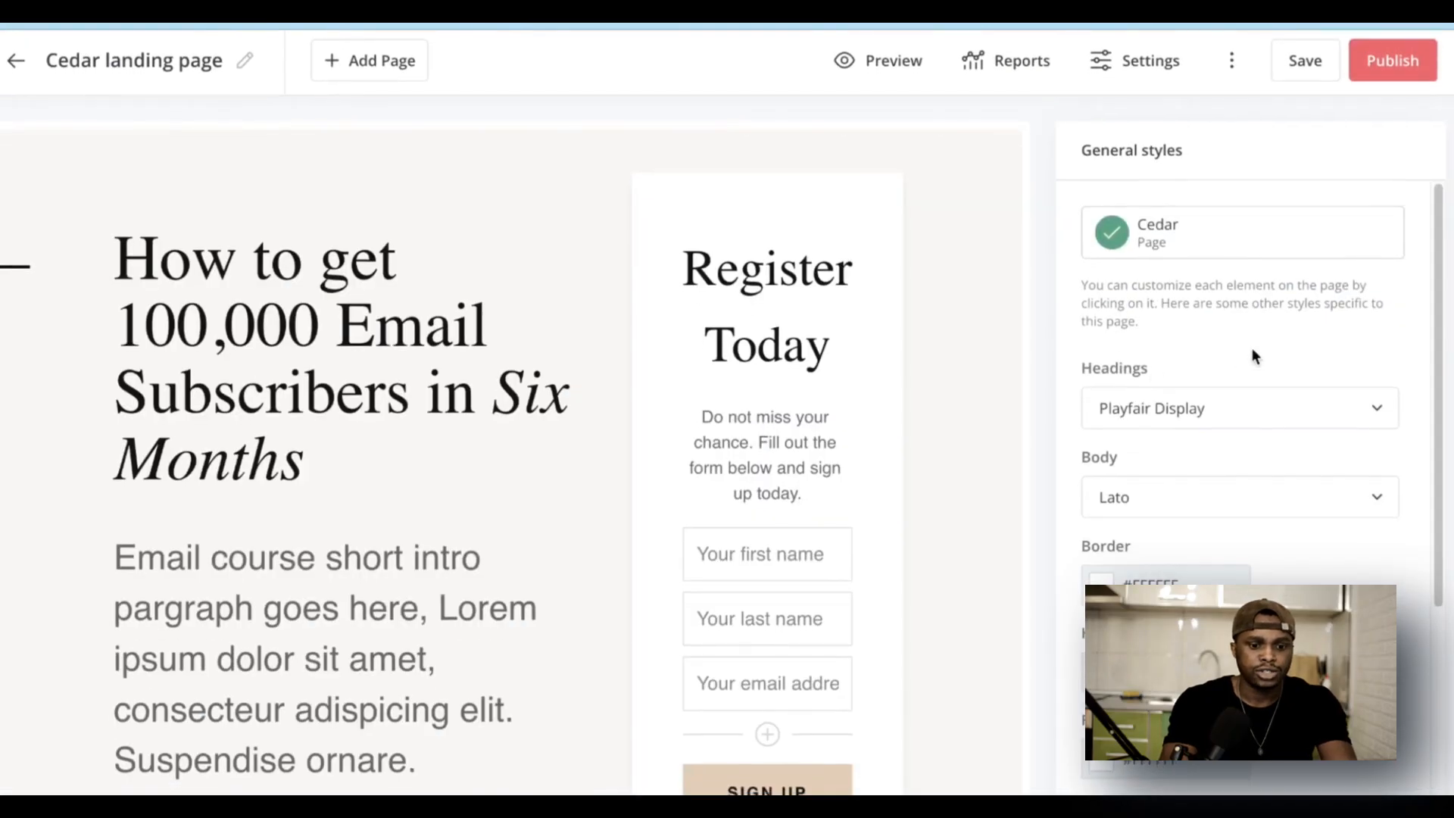
pyautogui.scroll(2, 574, 394)
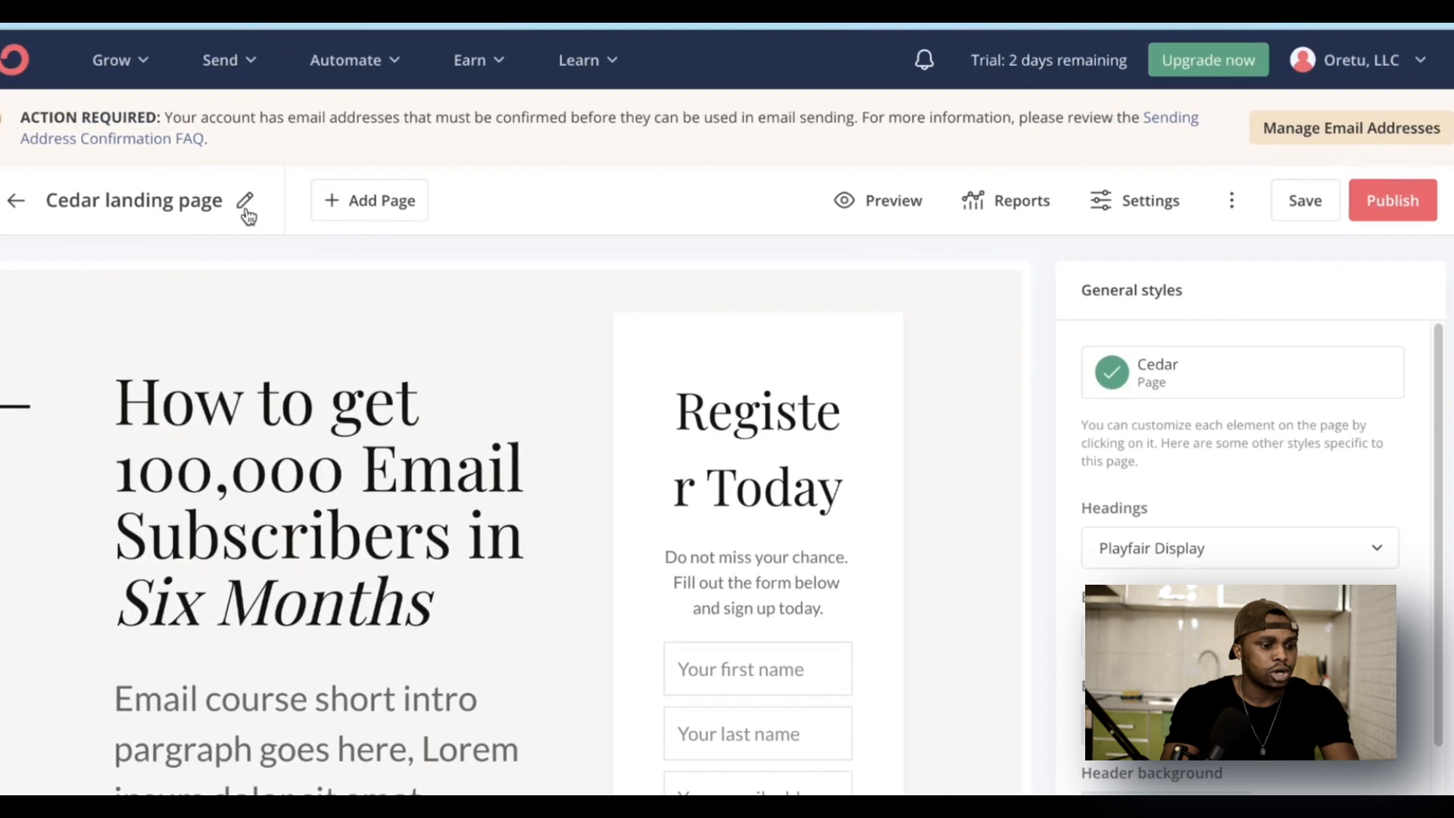
# Step: Rename the landing page to 'Test Landing page'
pyautogui.moveTo(247, 198); pyautogui.dragTo(45, 200)
pyautogui.press('BackSpace')
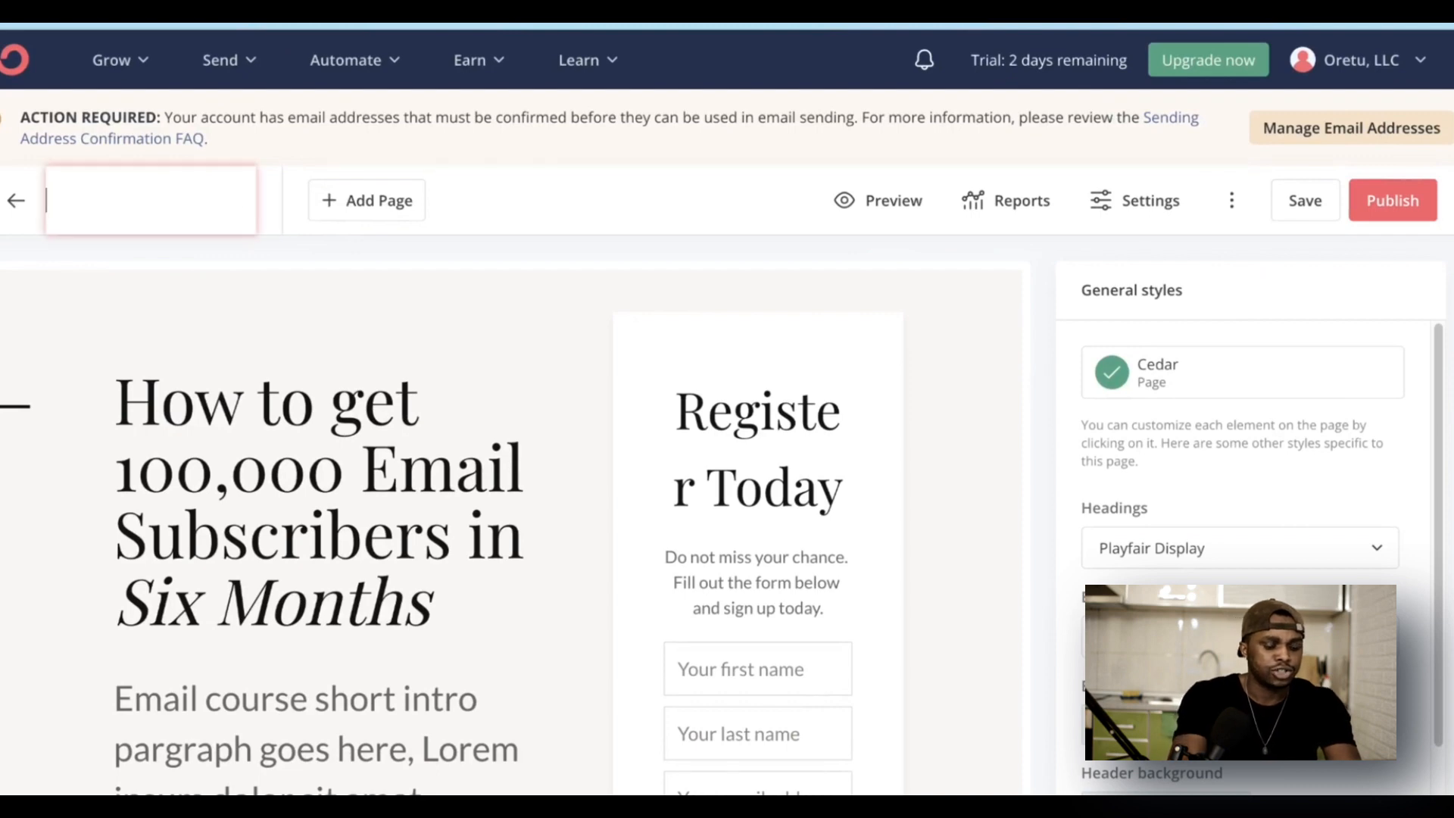
pyautogui.write('Test')
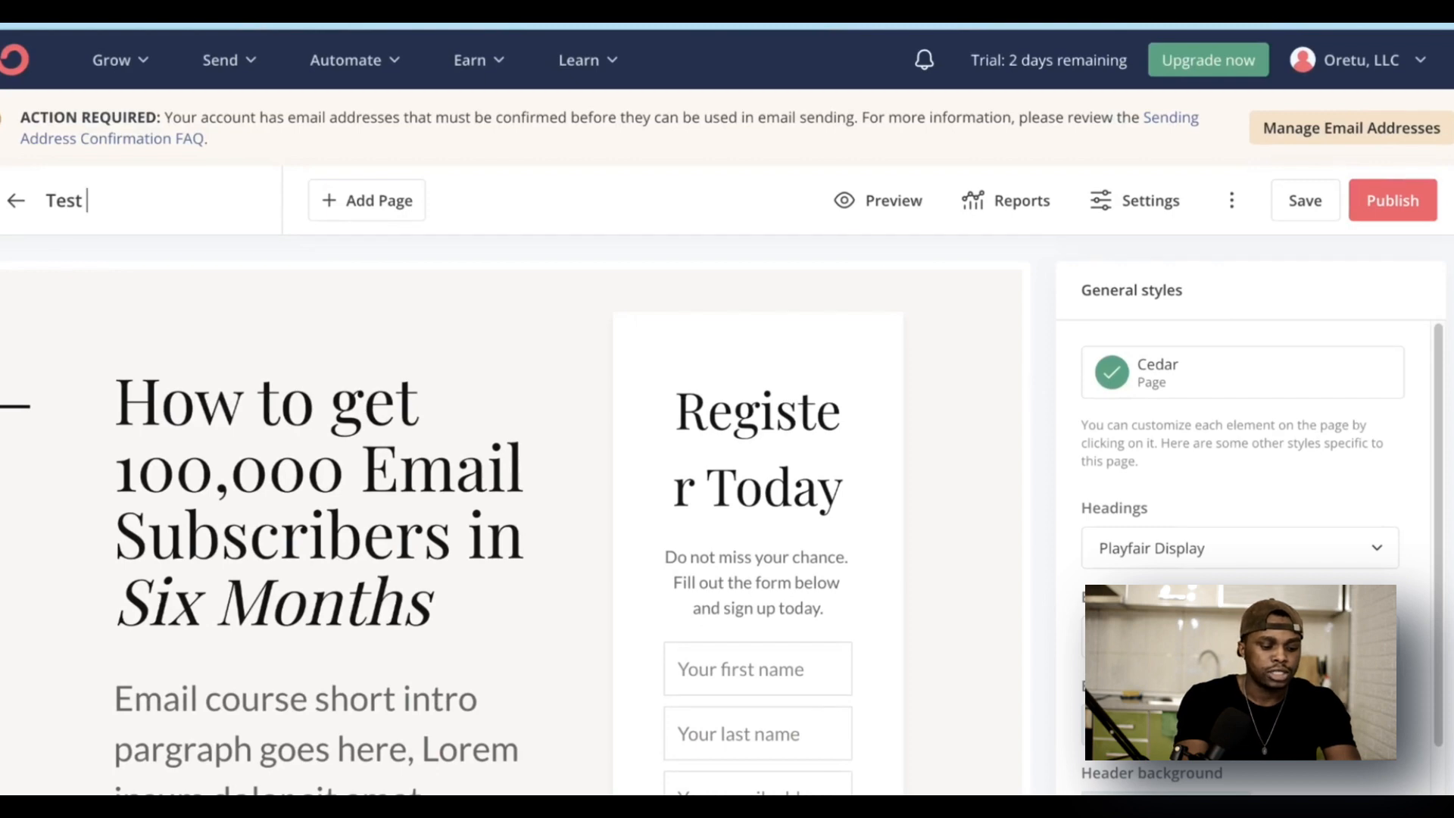
pyautogui.write(' Landing pag')
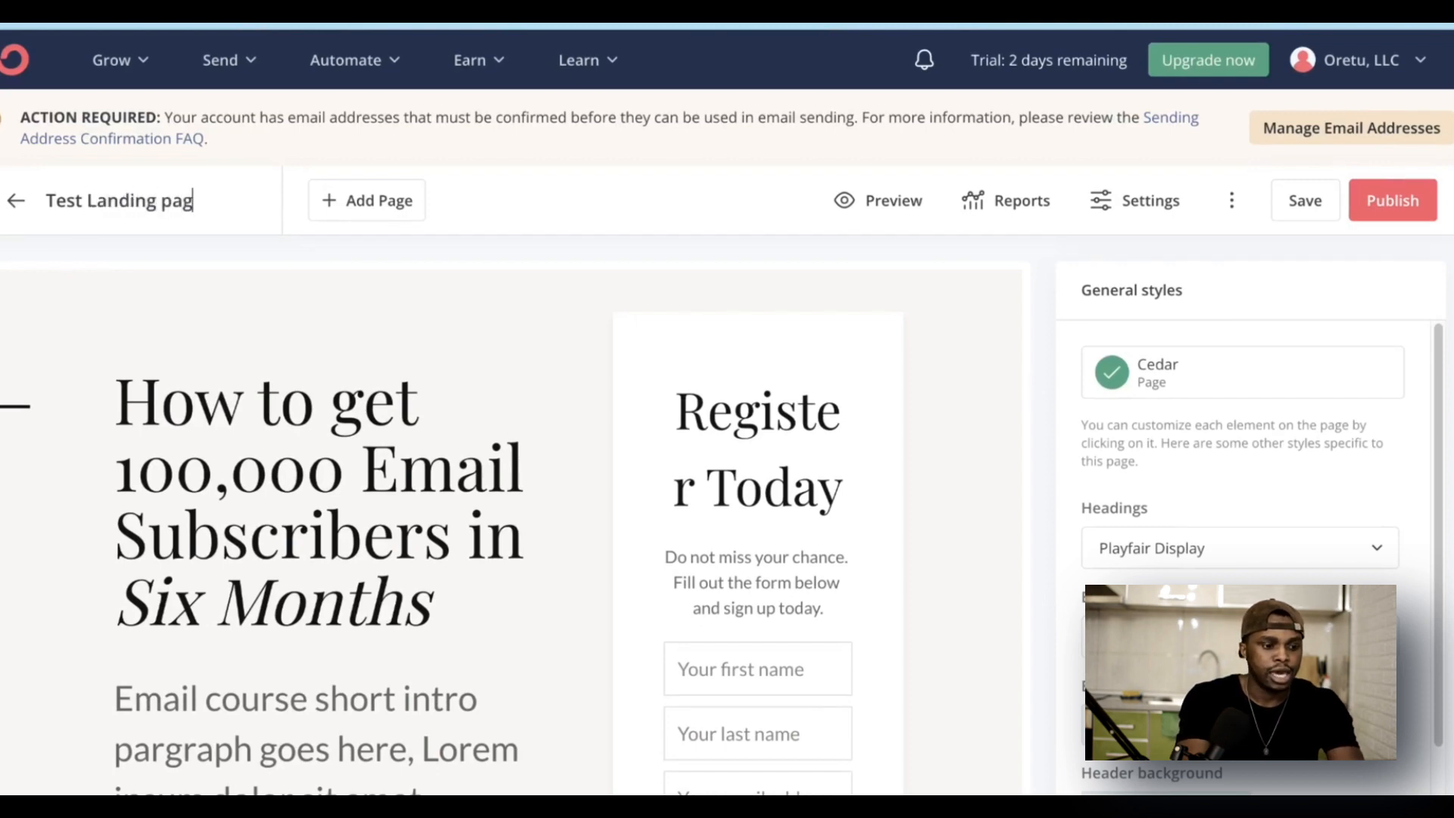
pyautogui.write('e')
pyautogui.press('Return')
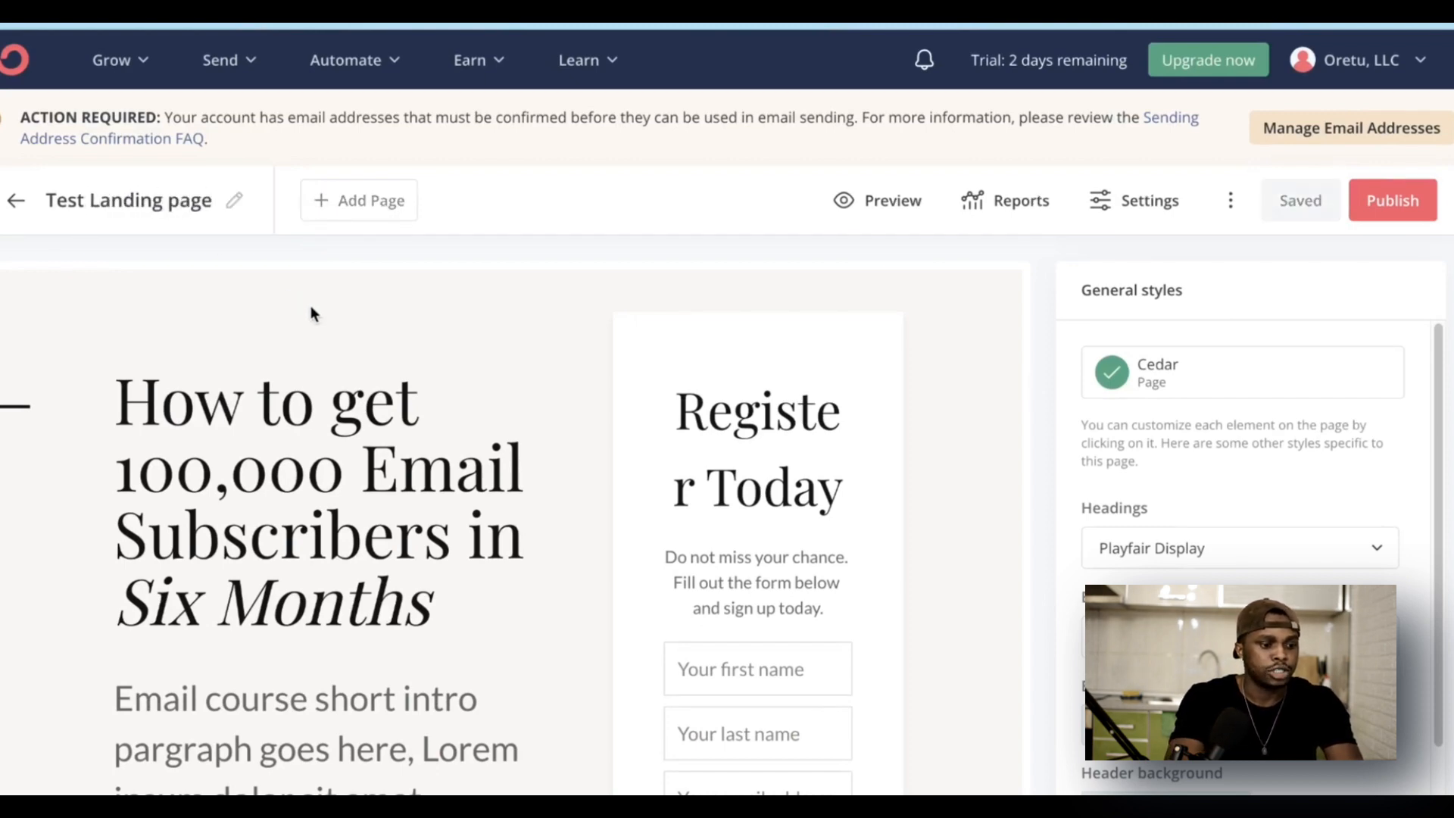
pyautogui.scroll(-2, 771, 457)
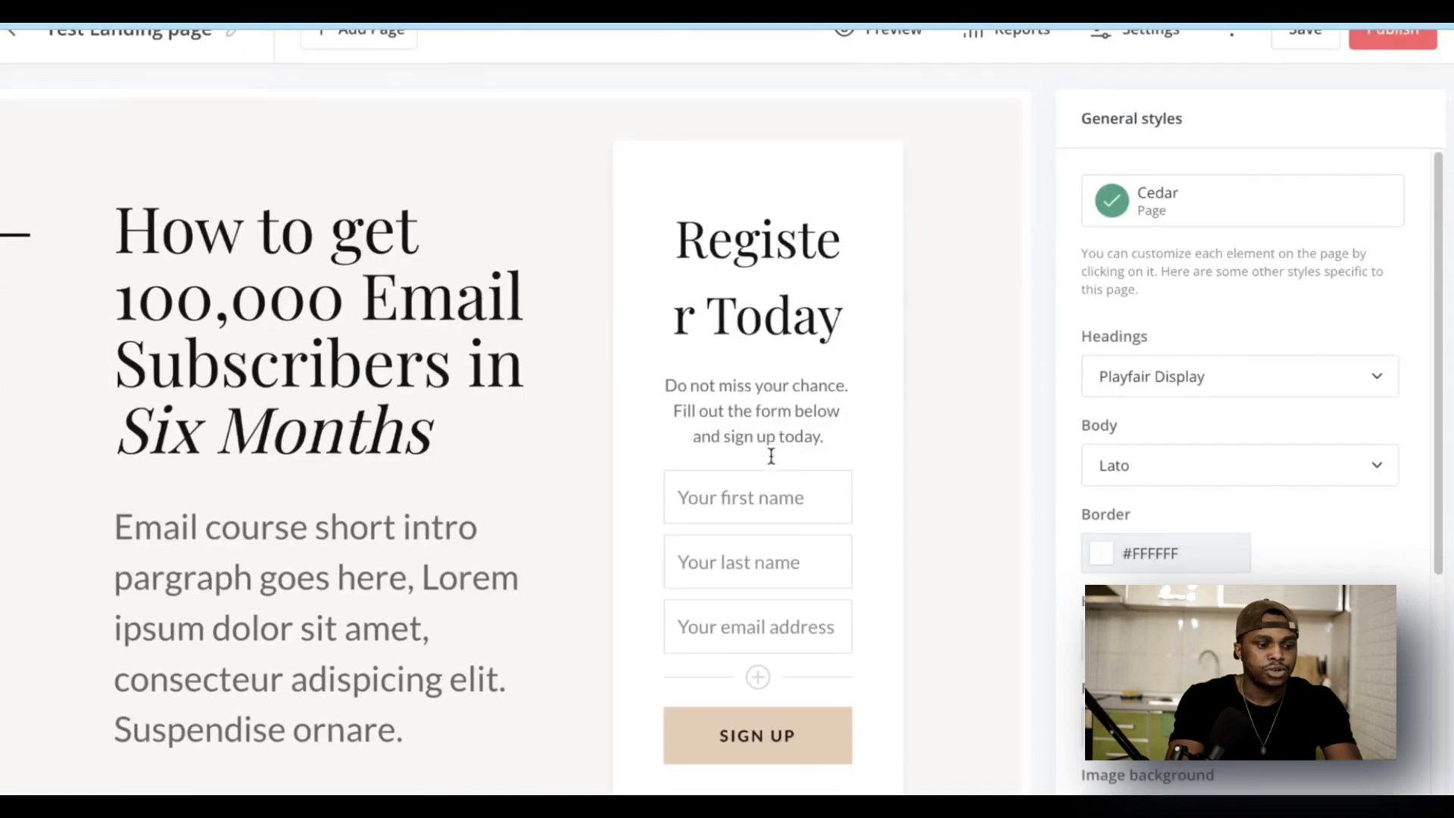
pyautogui.click(352, 372)
pyautogui.scroll(-5, 384, 428)
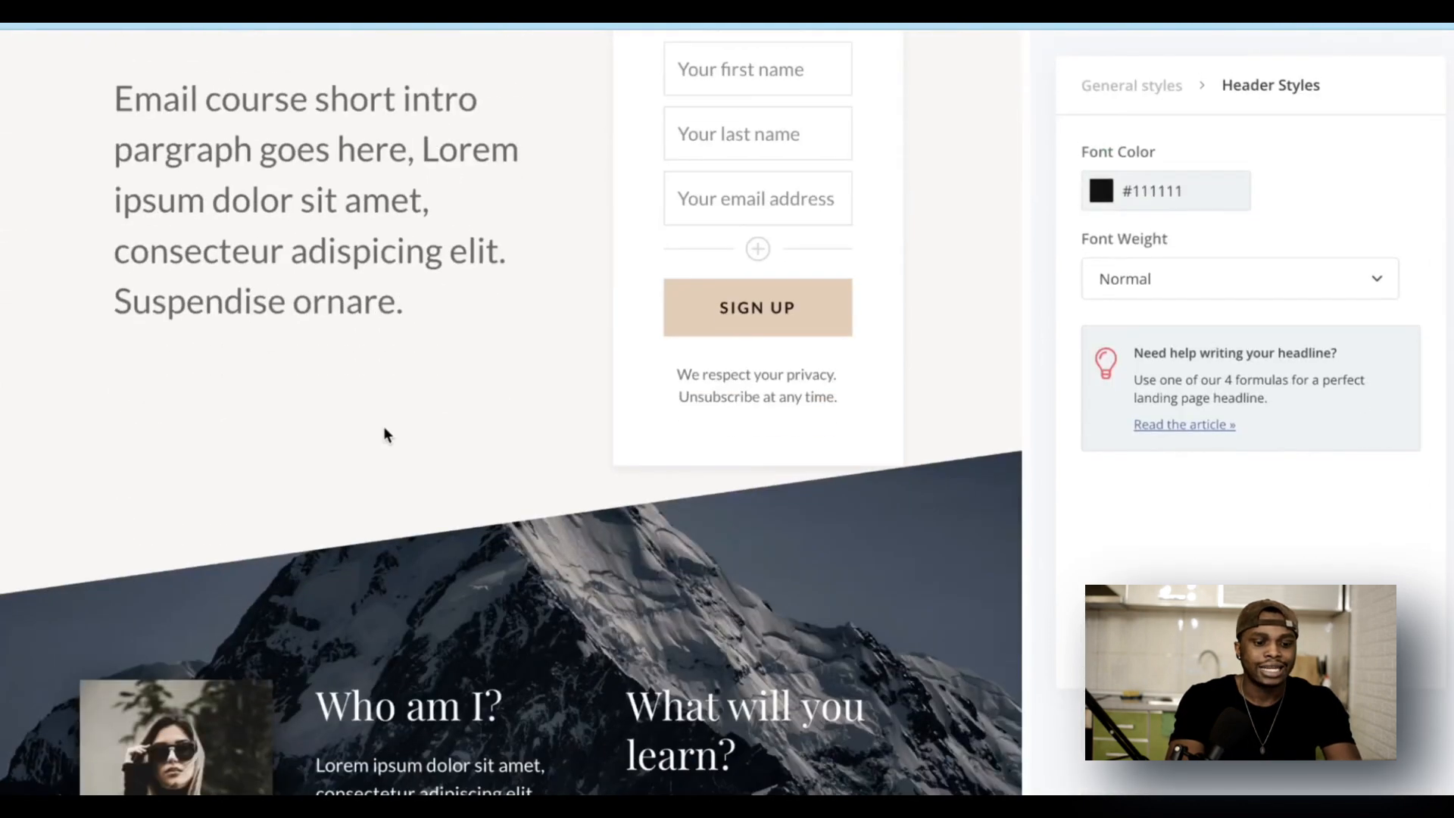
pyautogui.scroll(-4, 383, 426)
pyautogui.click(161, 534)
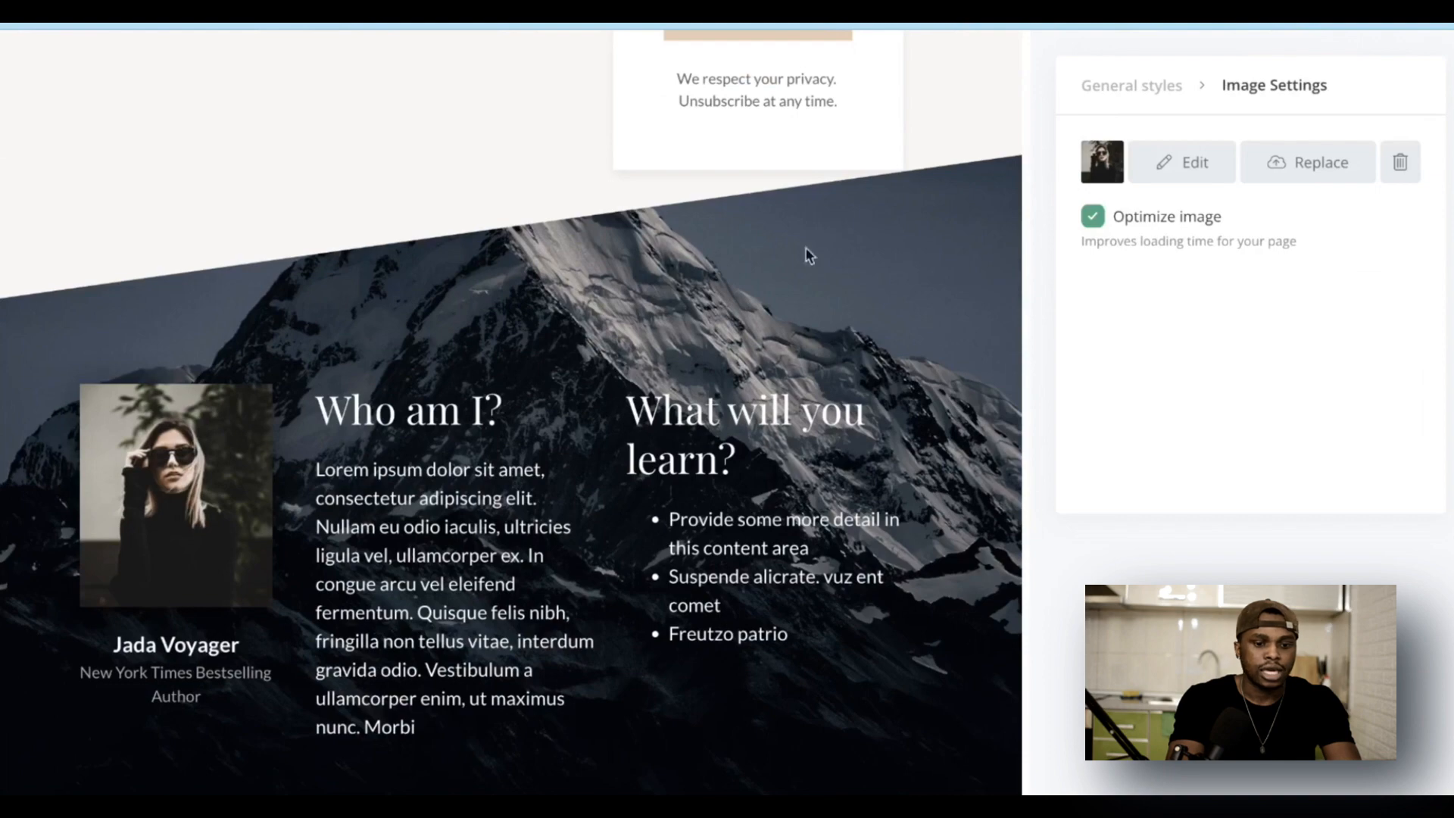
pyautogui.scroll(7, 394, 396)
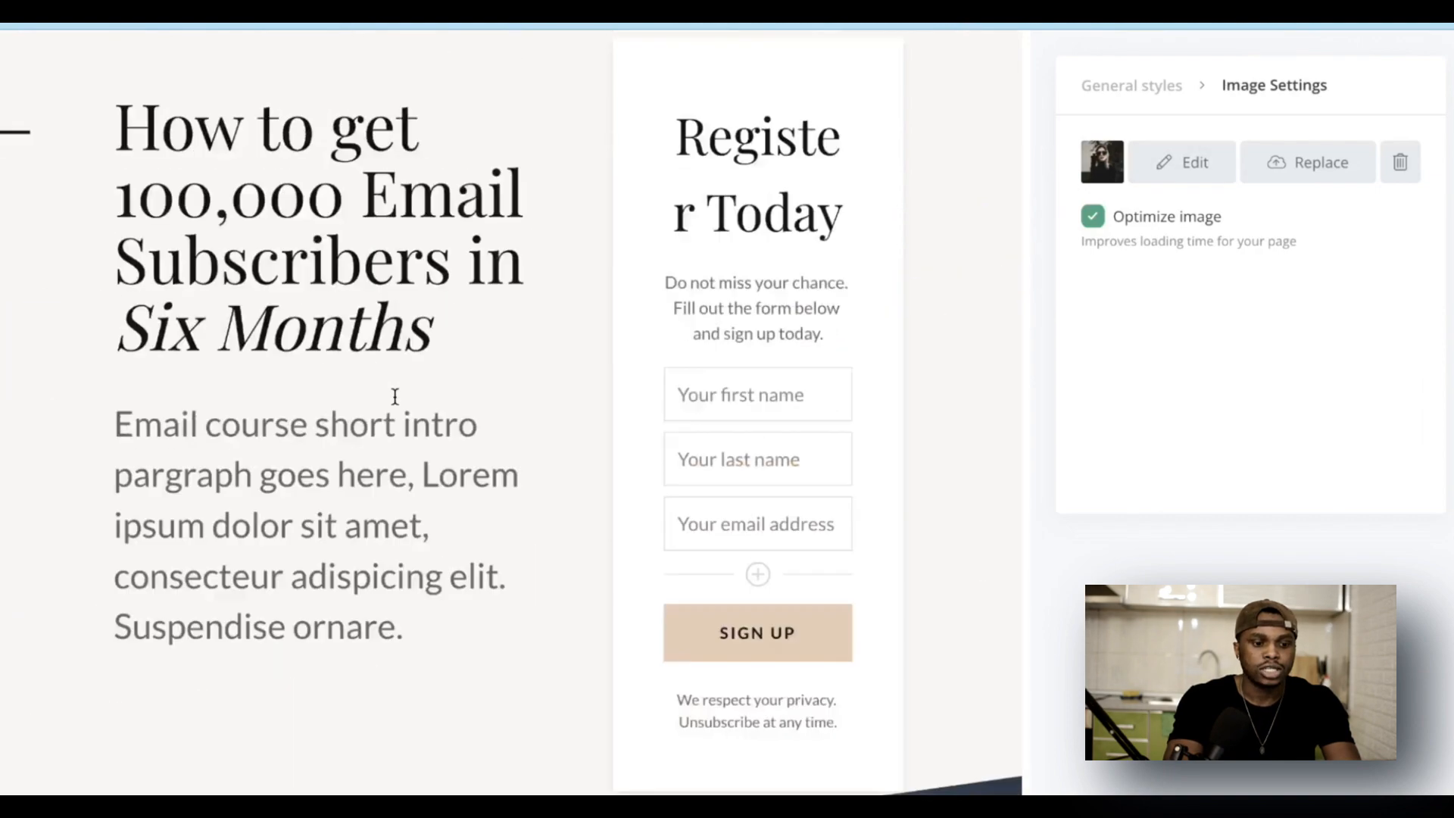
pyautogui.scroll(3, 395, 396)
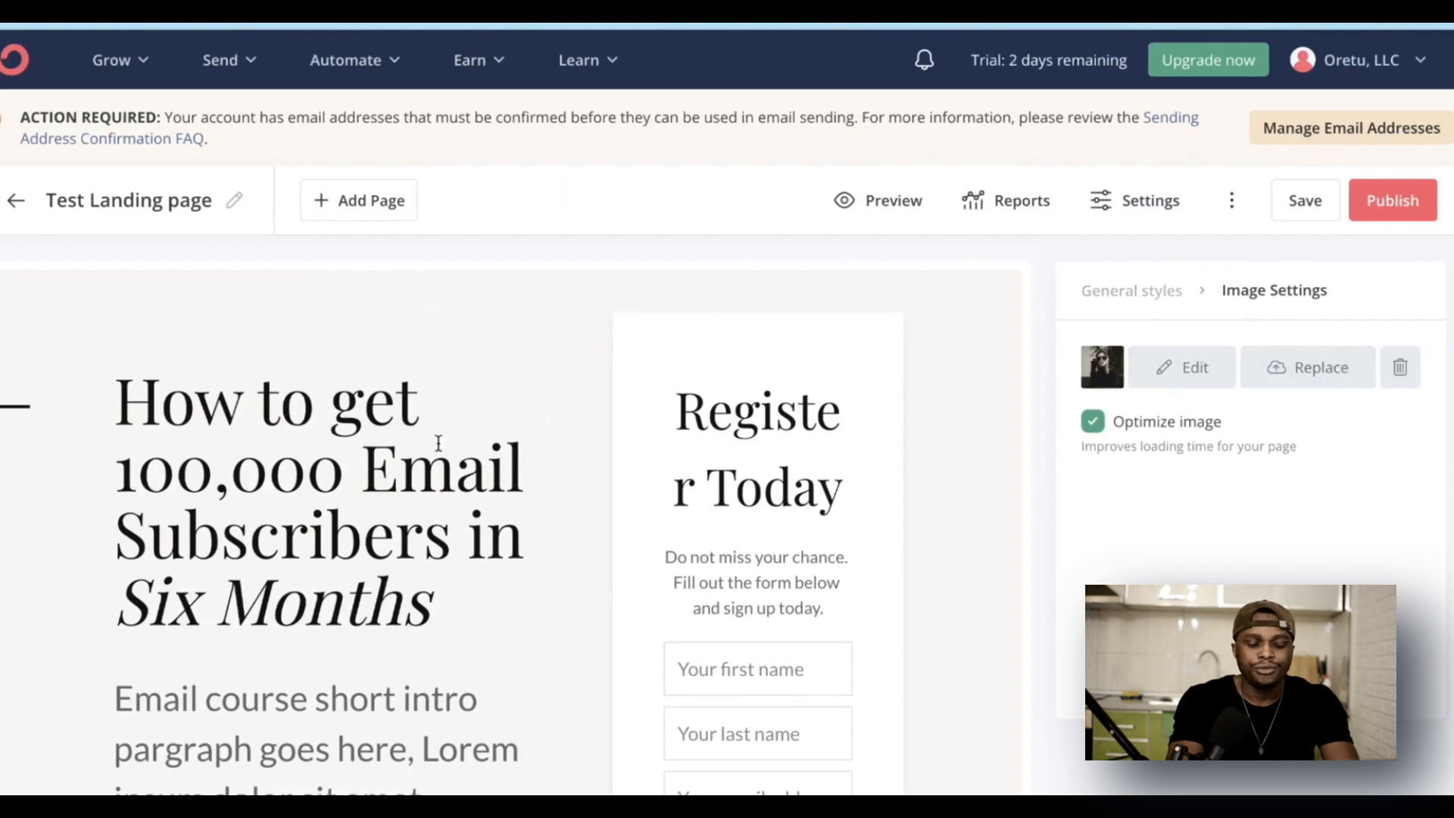
pyautogui.scroll(-4, 354, 641)
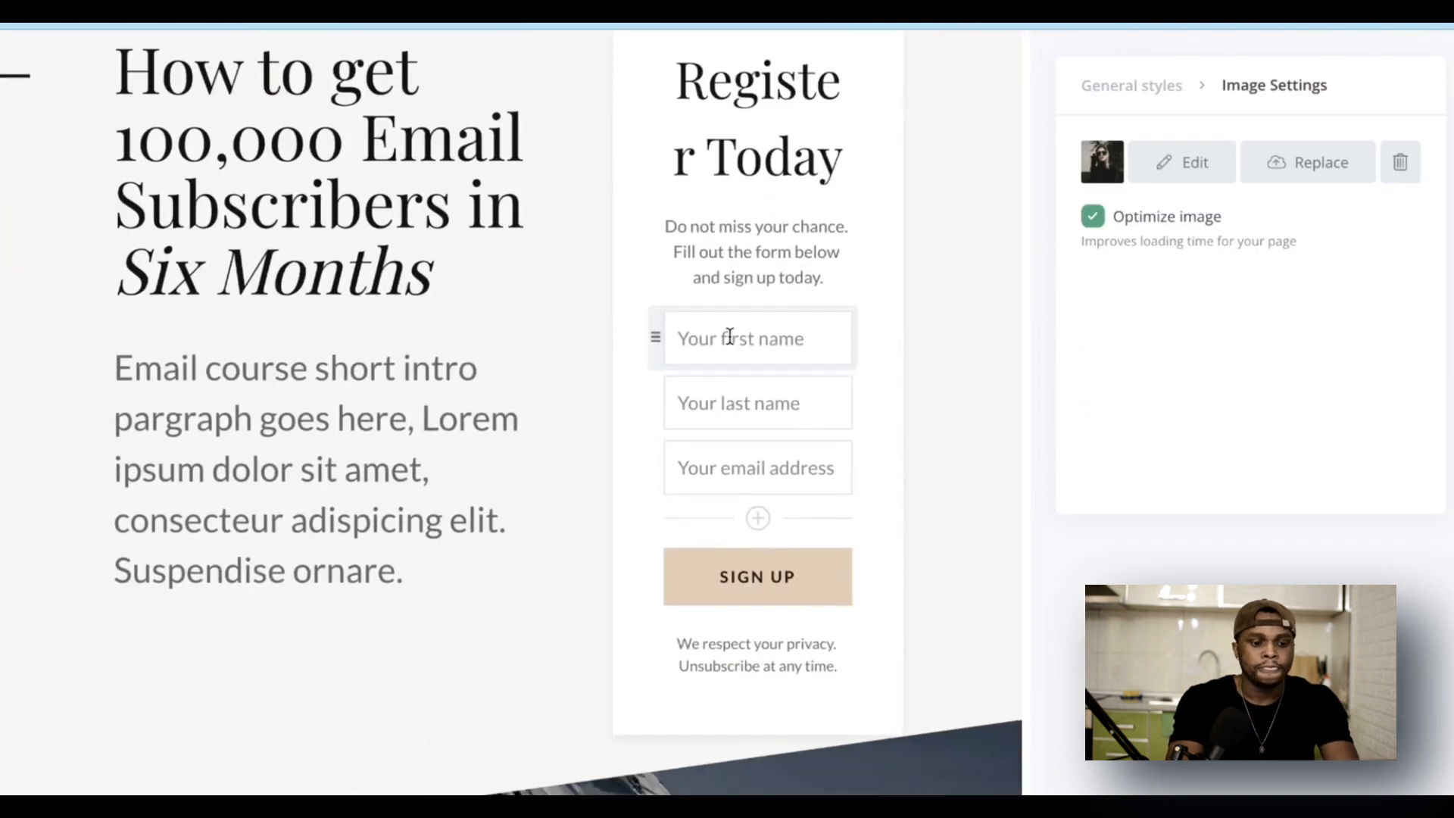
pyautogui.click(747, 340)
pyautogui.click(743, 409)
pyautogui.click(744, 471)
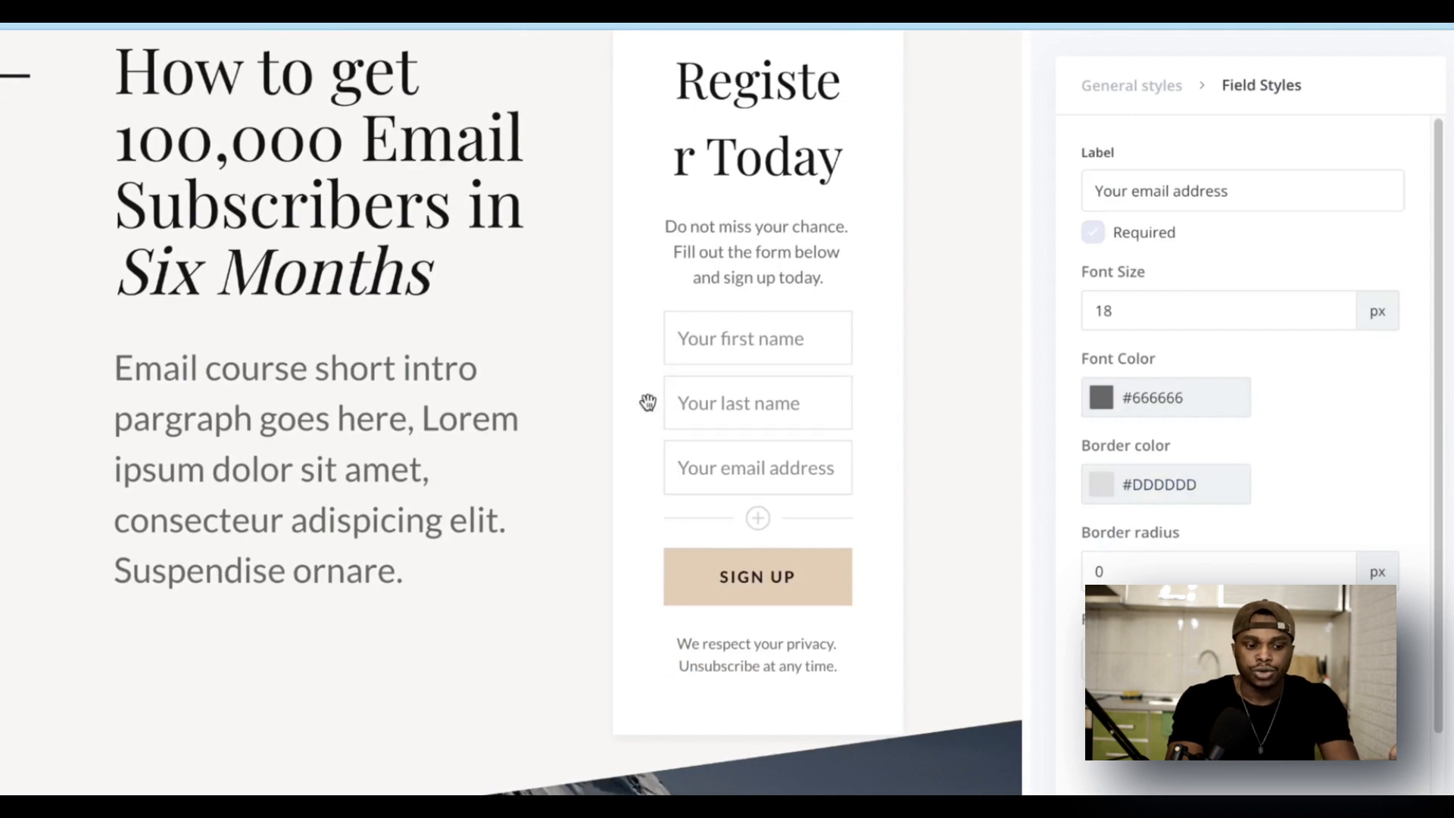
pyautogui.moveTo(653, 401)
pyautogui.mouseDown()
pyautogui.moveTo(659, 467)
pyautogui.moveTo(652, 379)
pyautogui.moveTo(651, 401)
pyautogui.mouseUp()
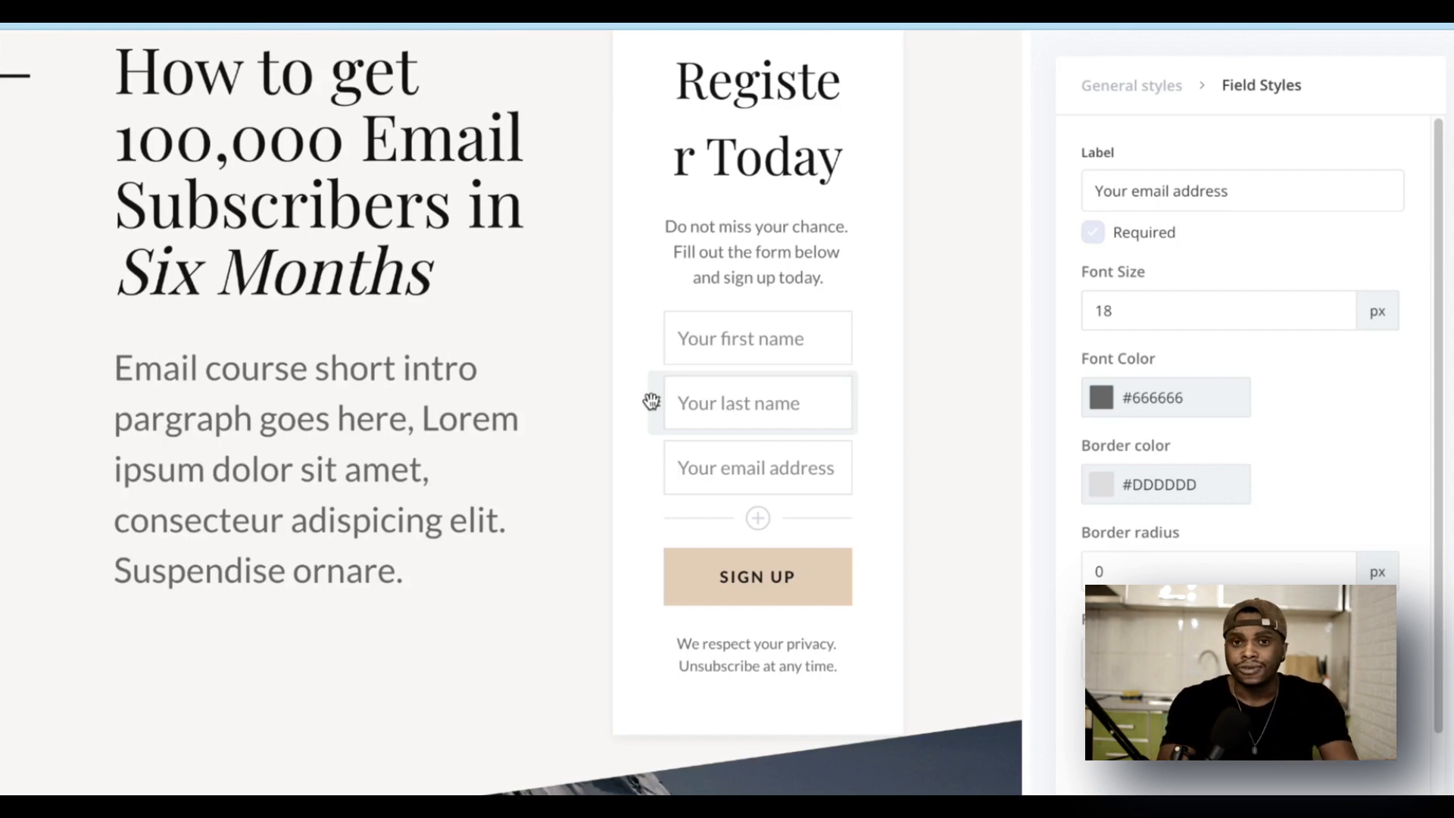
pyautogui.scroll(4, 528, 374)
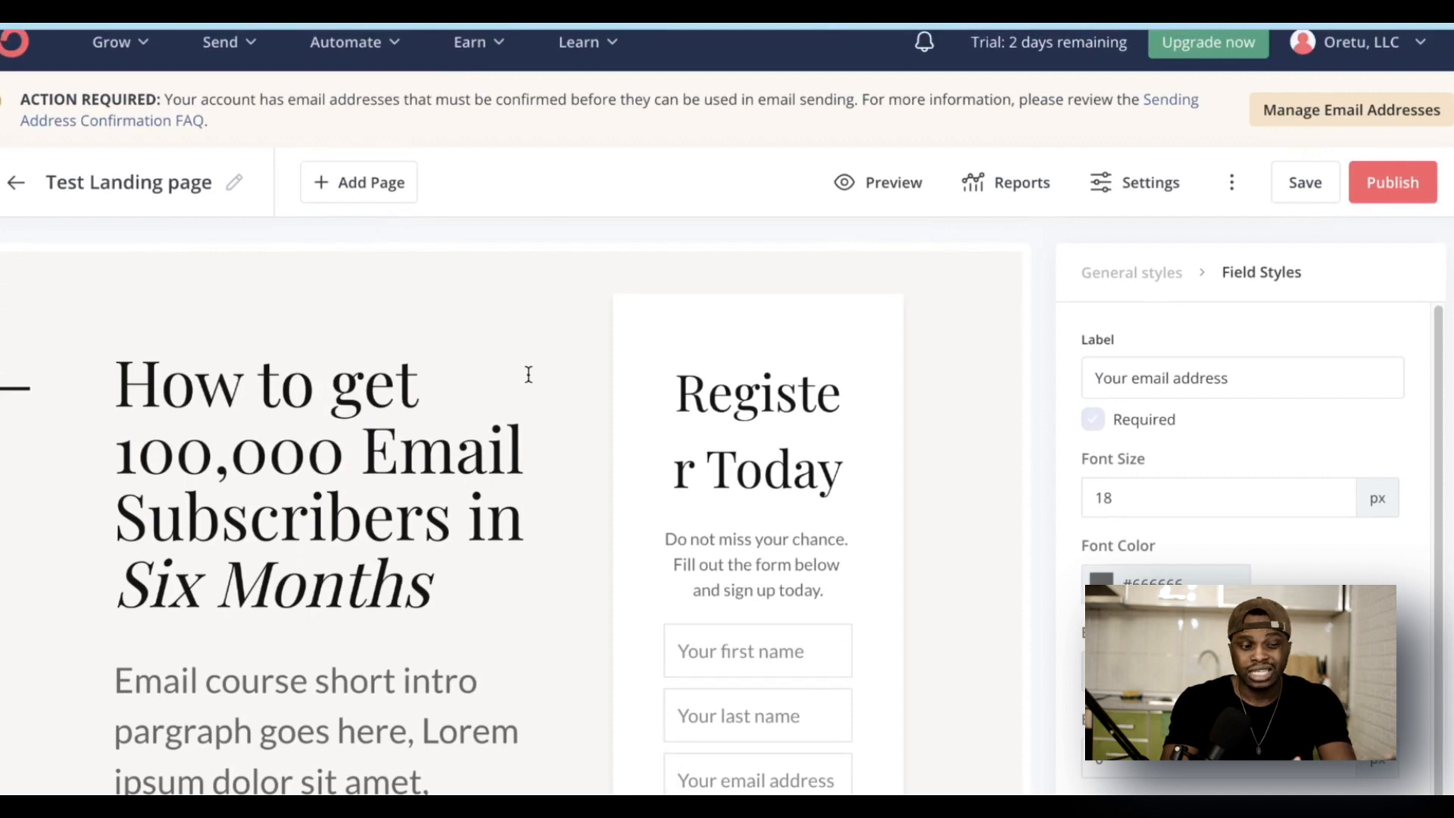
pyautogui.scroll(-2, 407, 564)
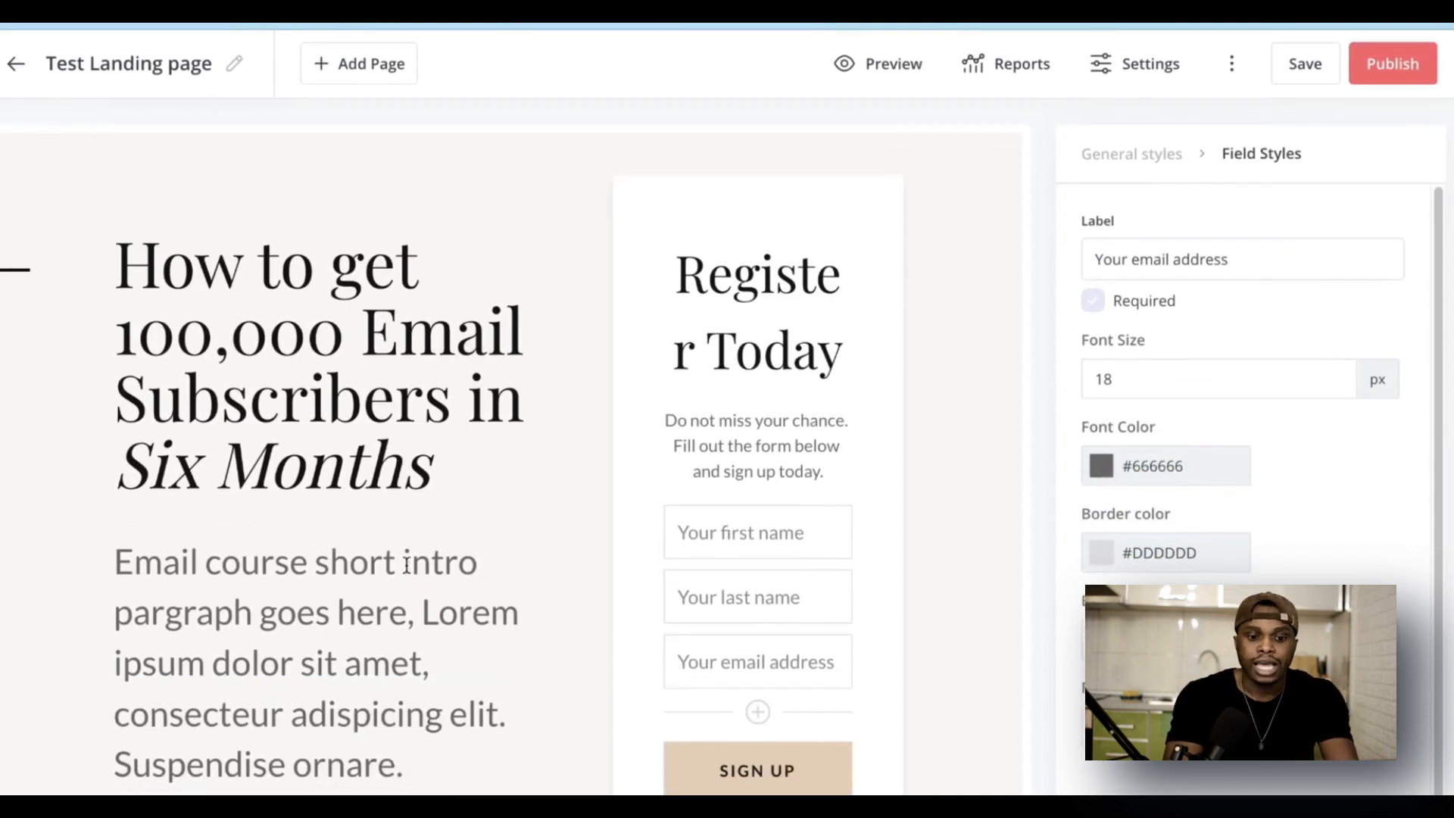
pyautogui.scroll(2, 406, 564)
pyautogui.scroll(-1, 406, 564)
pyautogui.scroll(1, 407, 564)
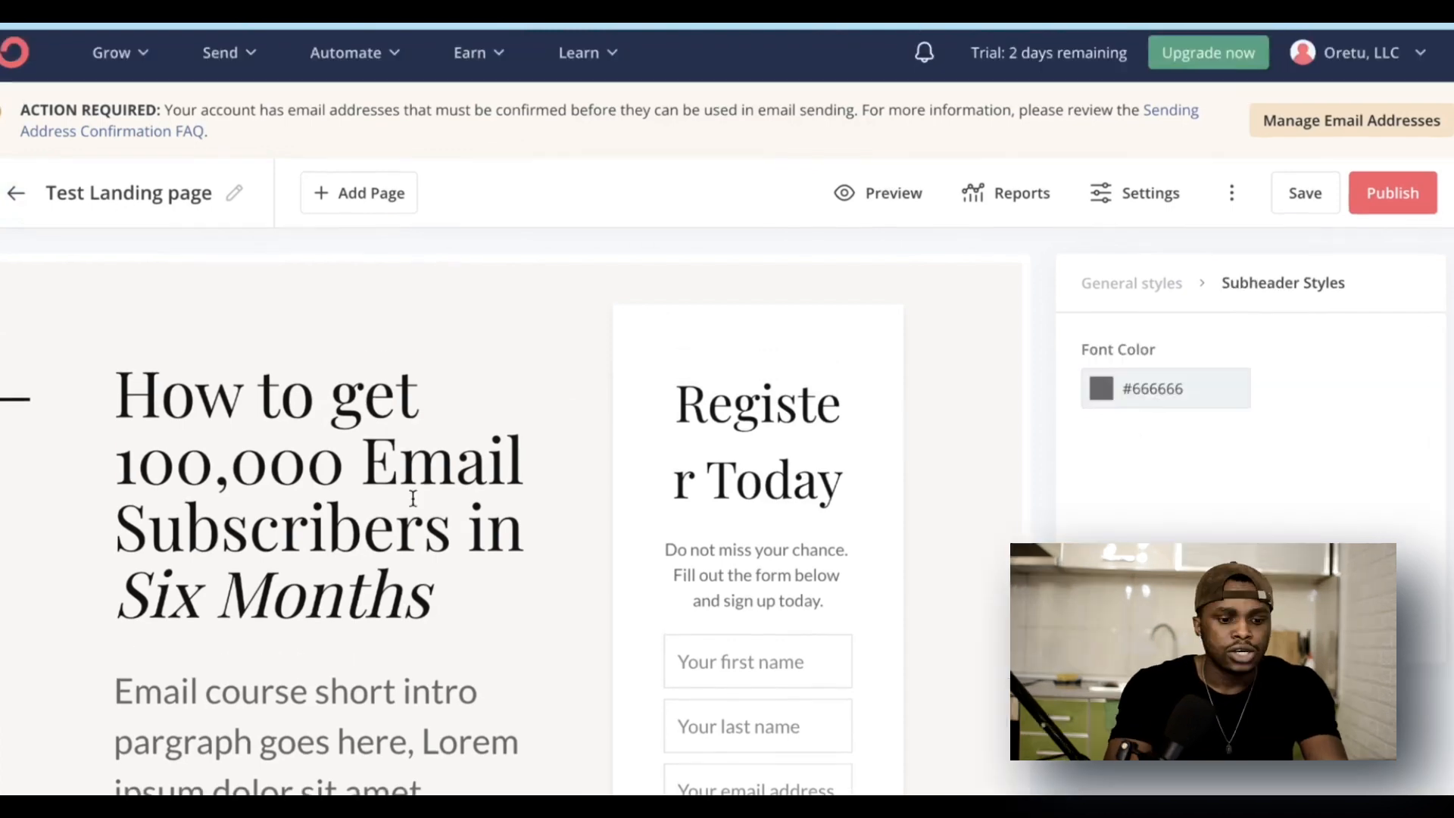
pyautogui.scroll(-1, 412, 497)
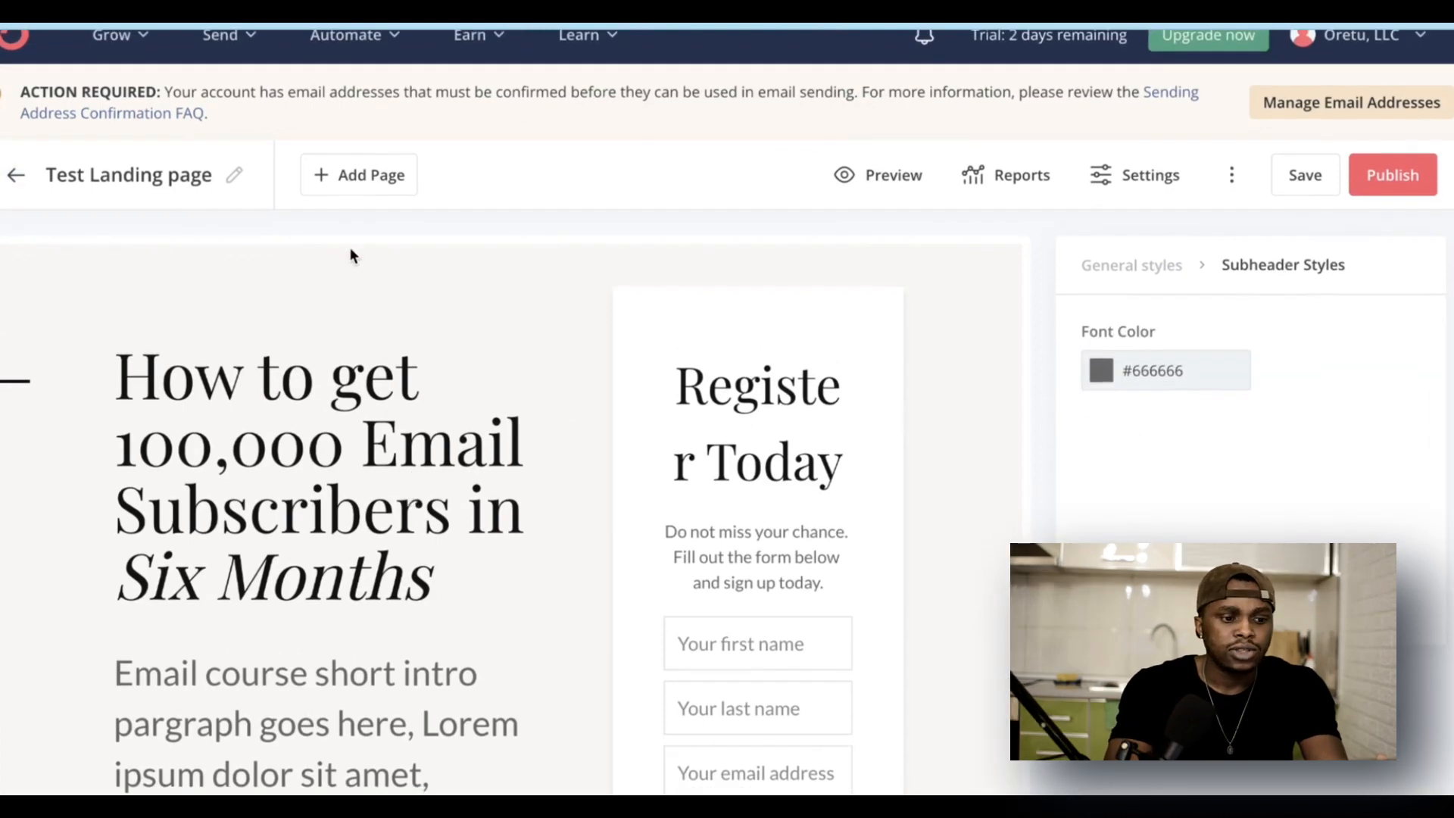
# Step: Add a Thank You Page and look over its 'Thank you for signing up' heading styling
pyautogui.click(370, 187)
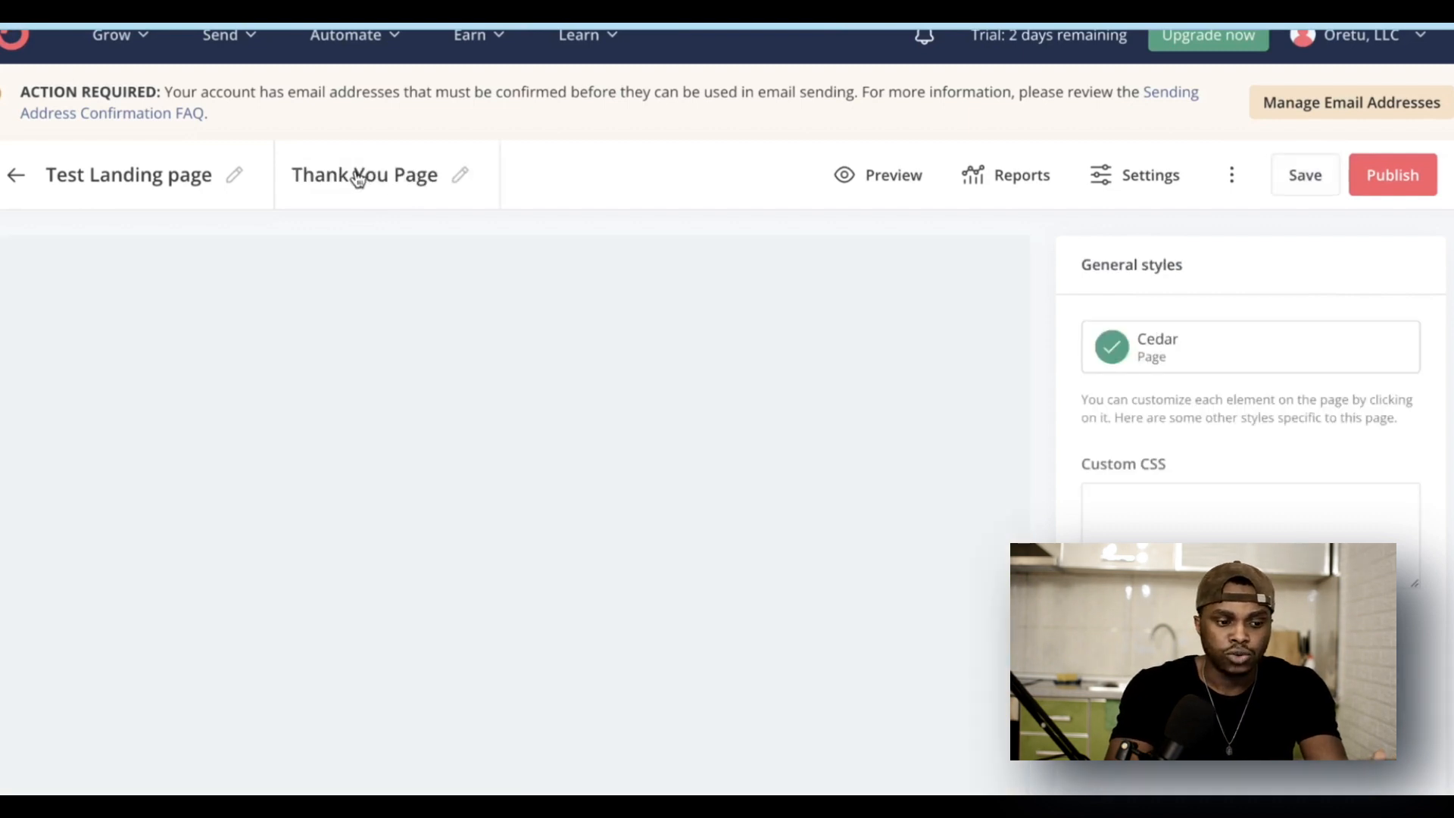
pyautogui.scroll(-1, 416, 449)
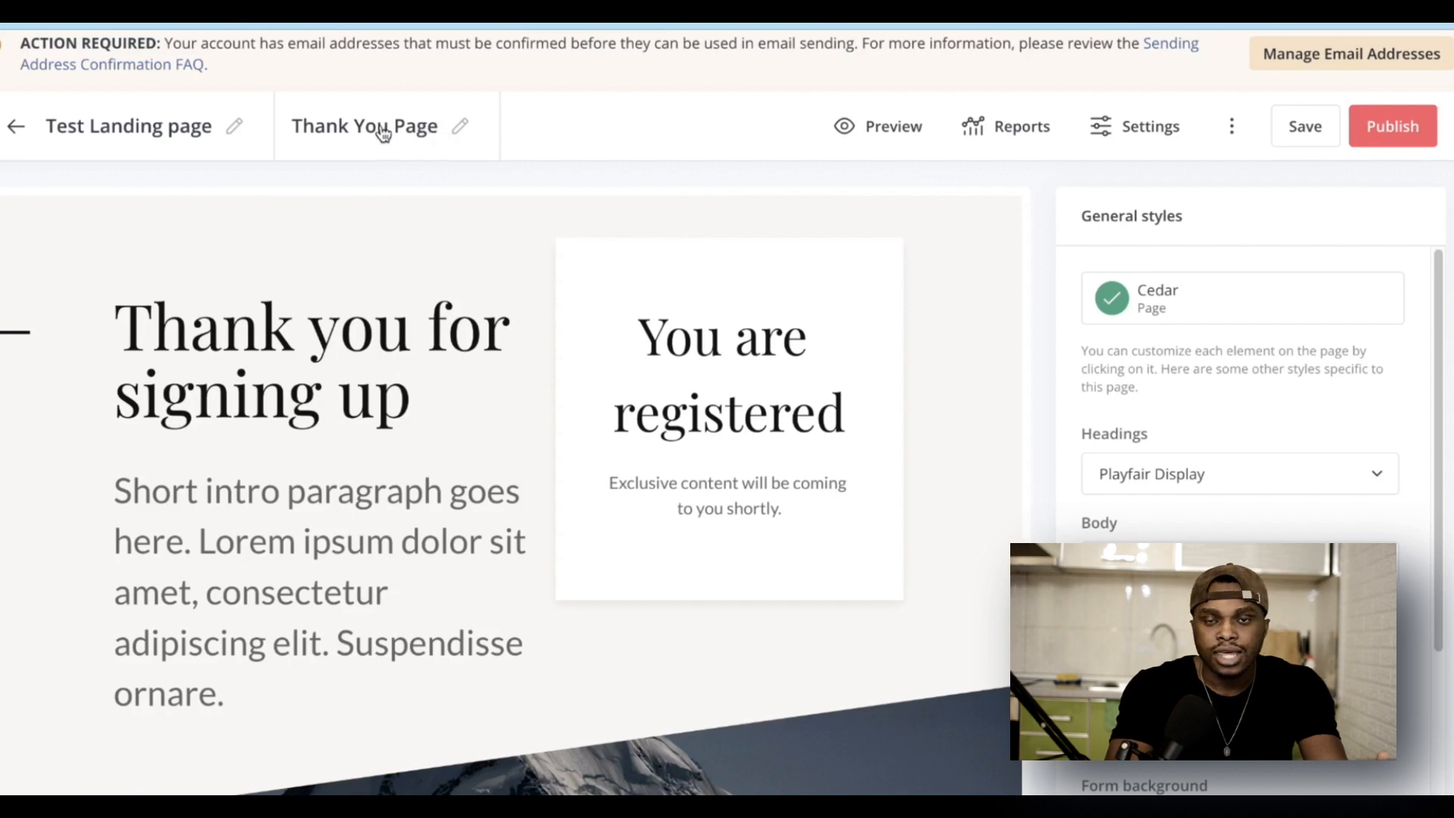
pyautogui.scroll(-2, 414, 363)
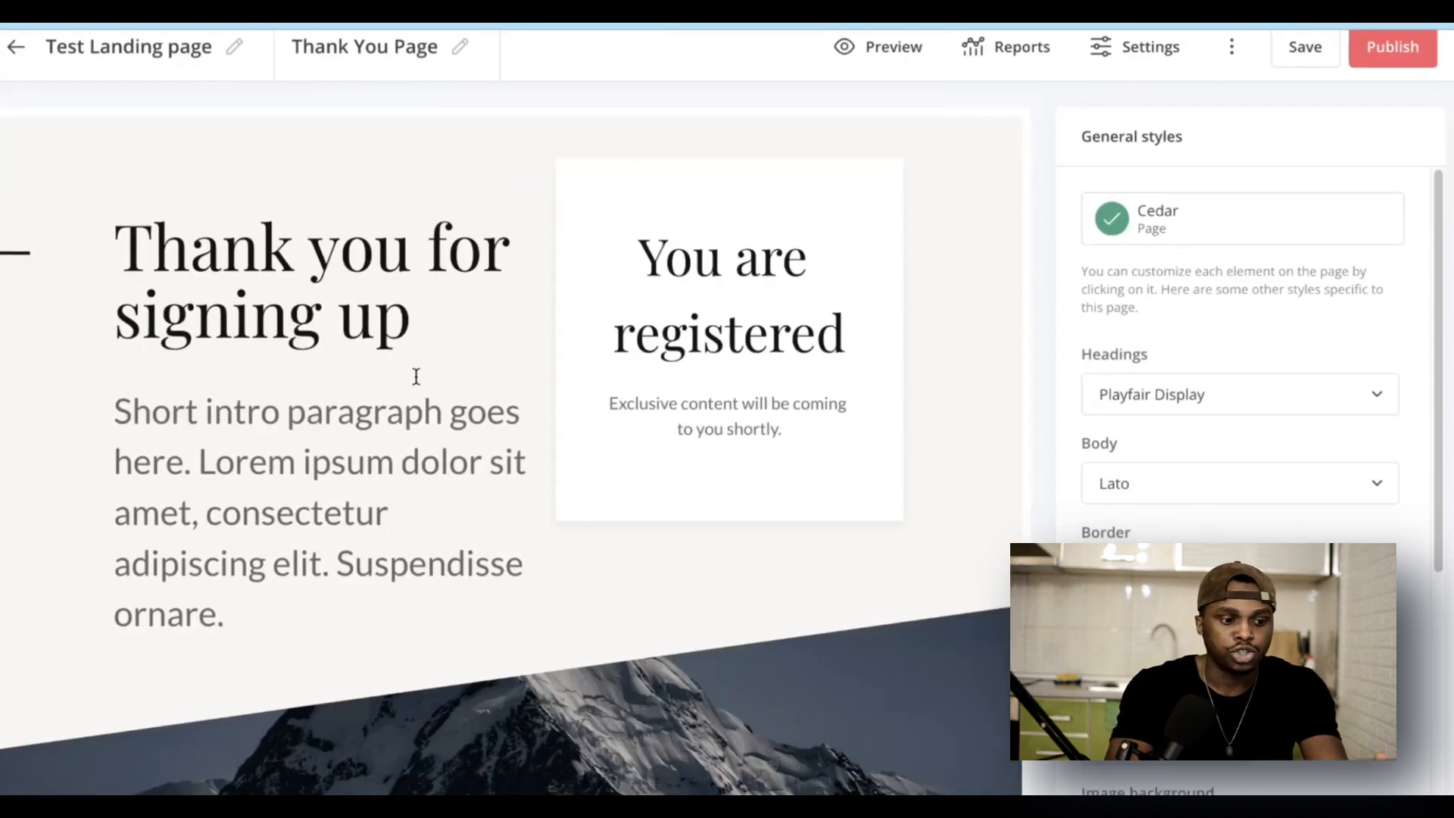
pyautogui.click(301, 271)
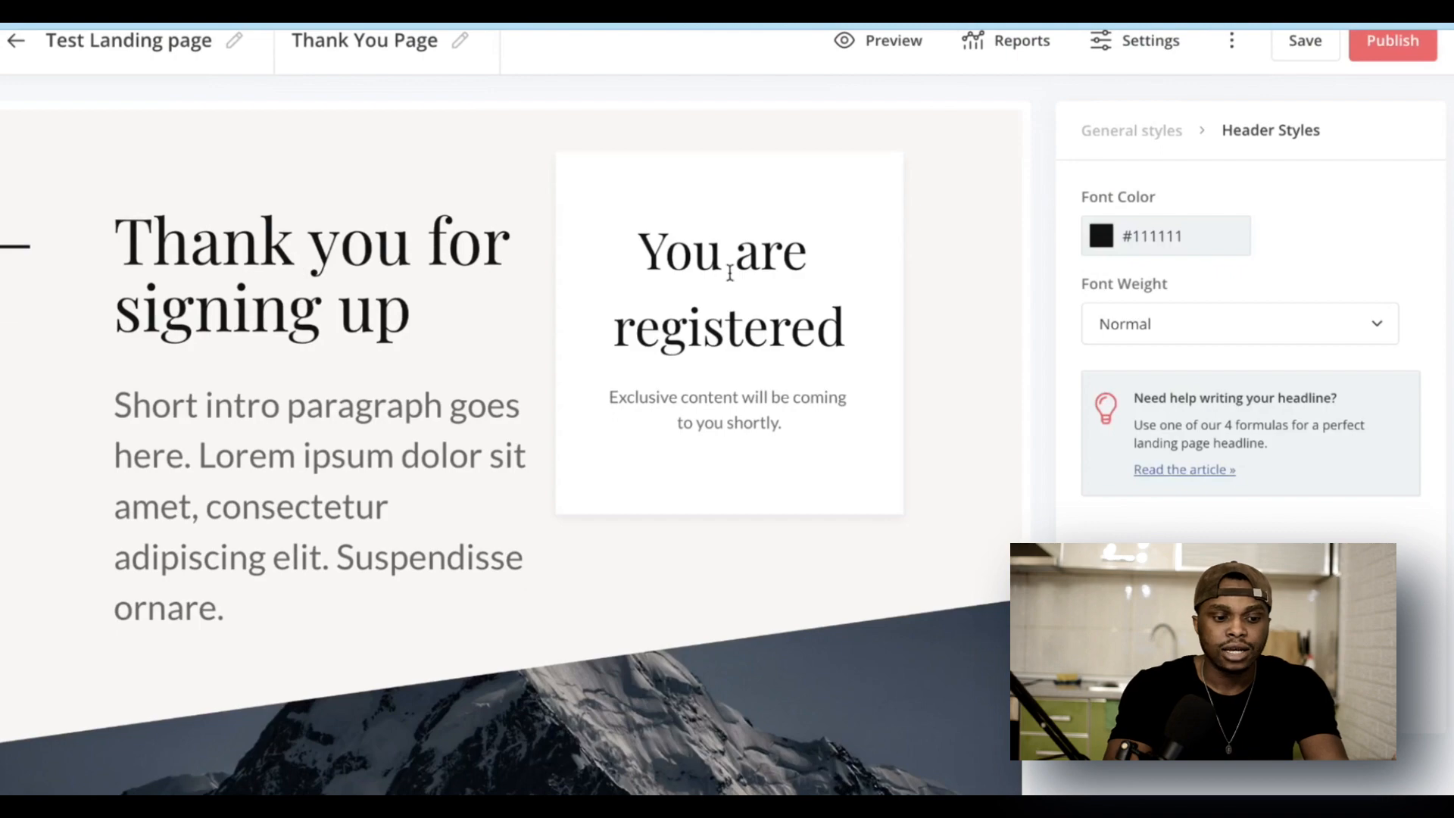
pyautogui.scroll(-10, 375, 530)
pyautogui.scroll(12, 376, 622)
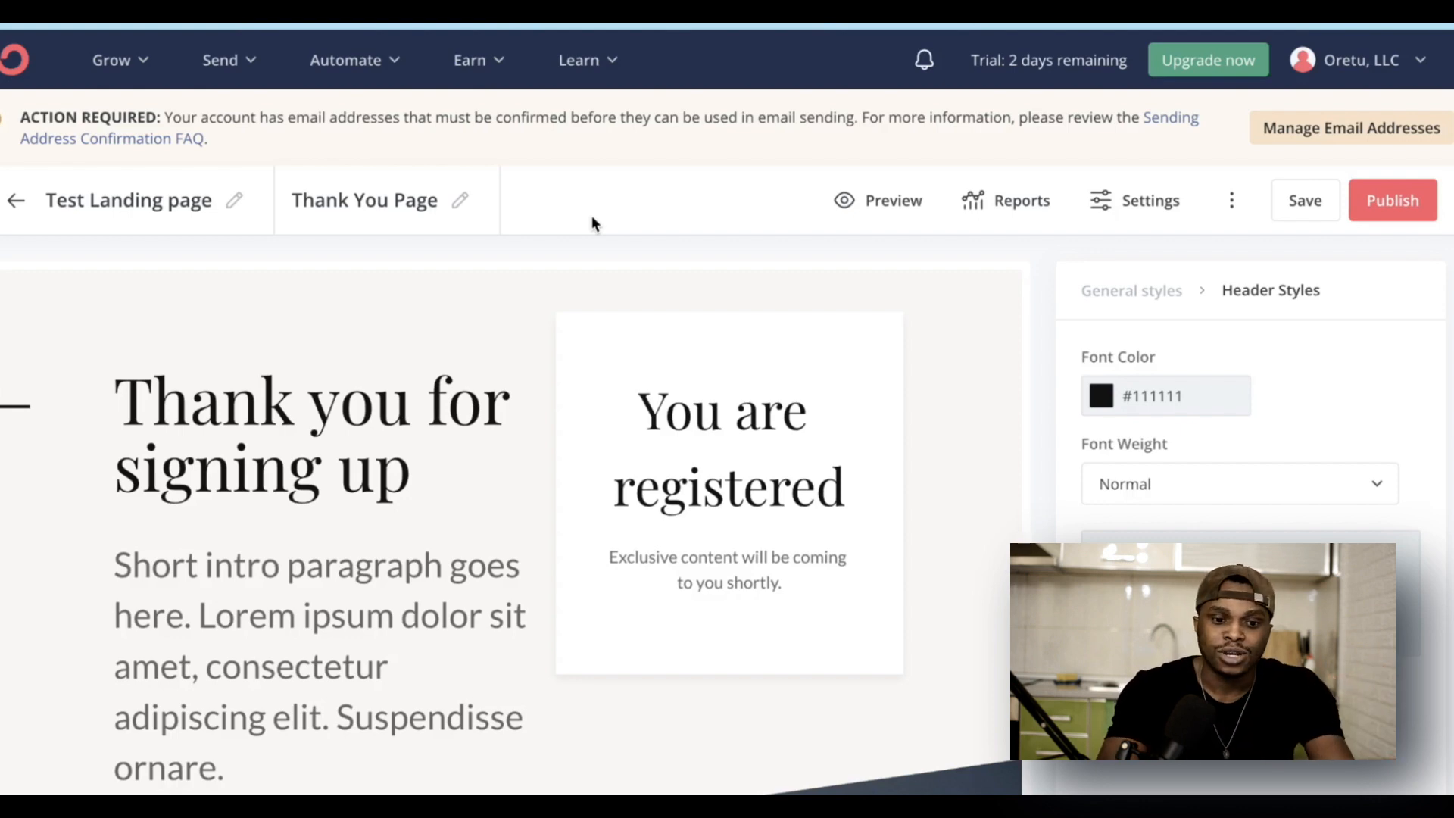
pyautogui.scroll(-3, 462, 526)
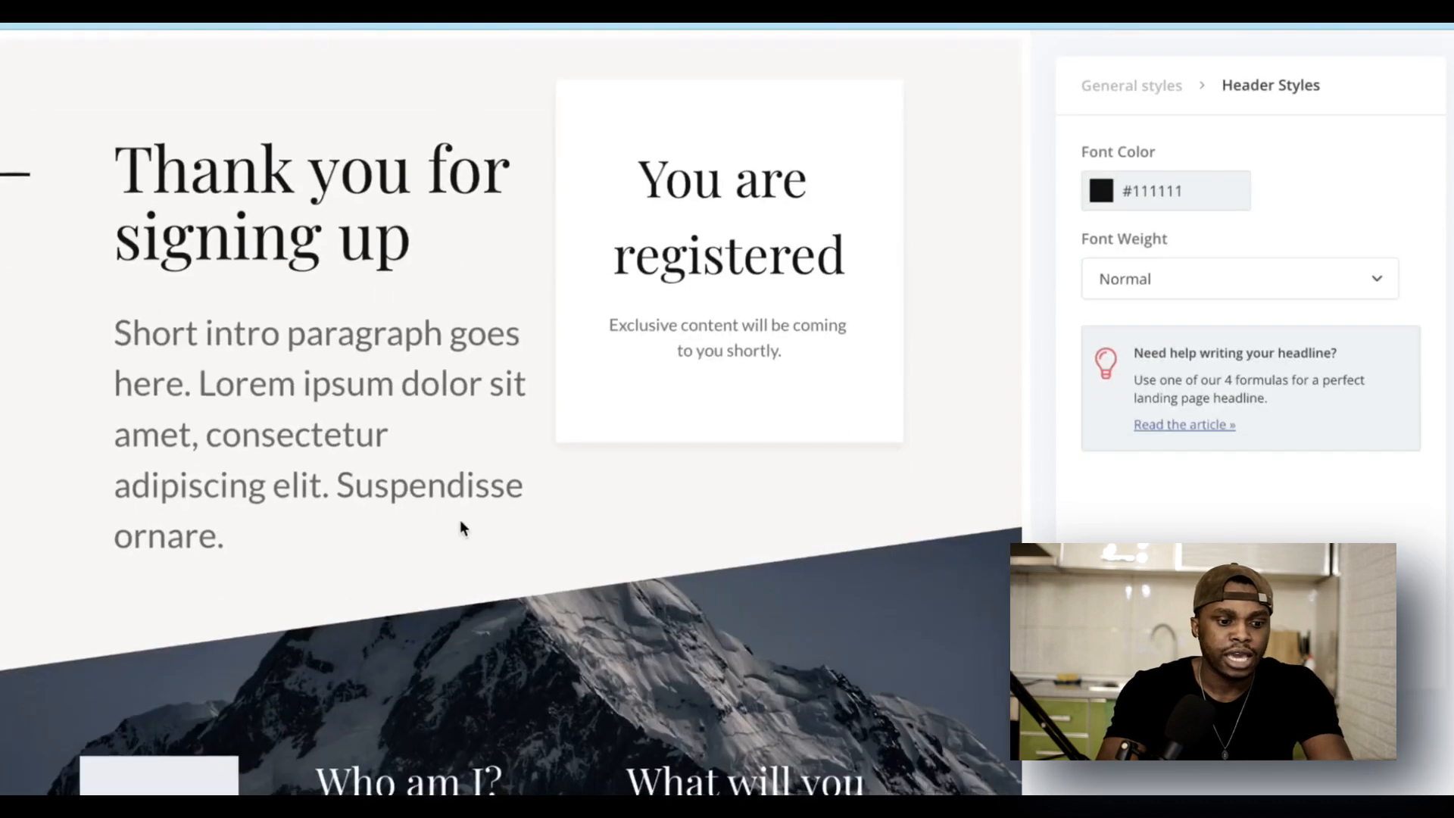
pyautogui.scroll(3, 460, 520)
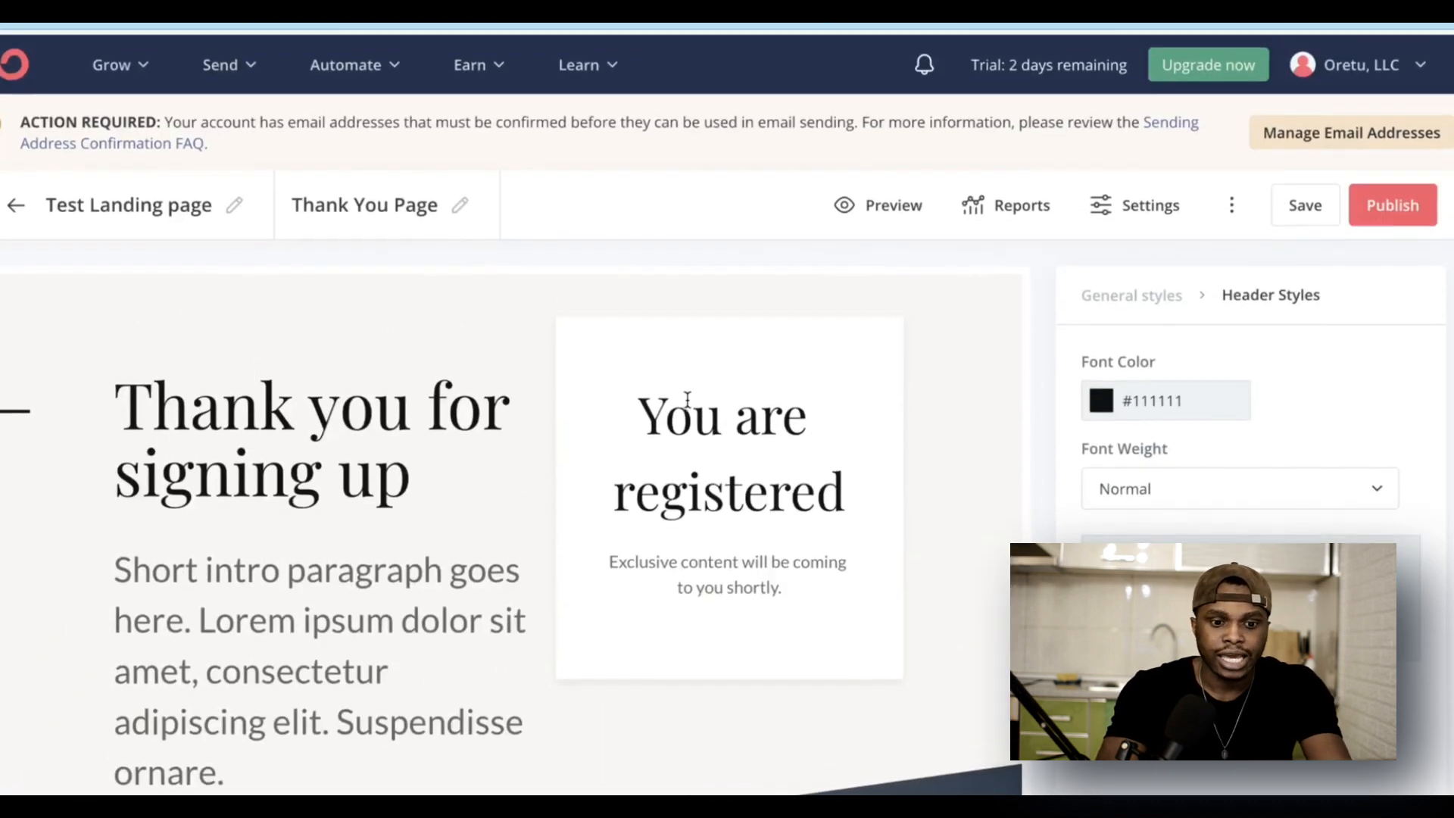
# Step: Return to the landing page and set its settings to redirect subscribers to the thank you page
pyautogui.click(129, 203)
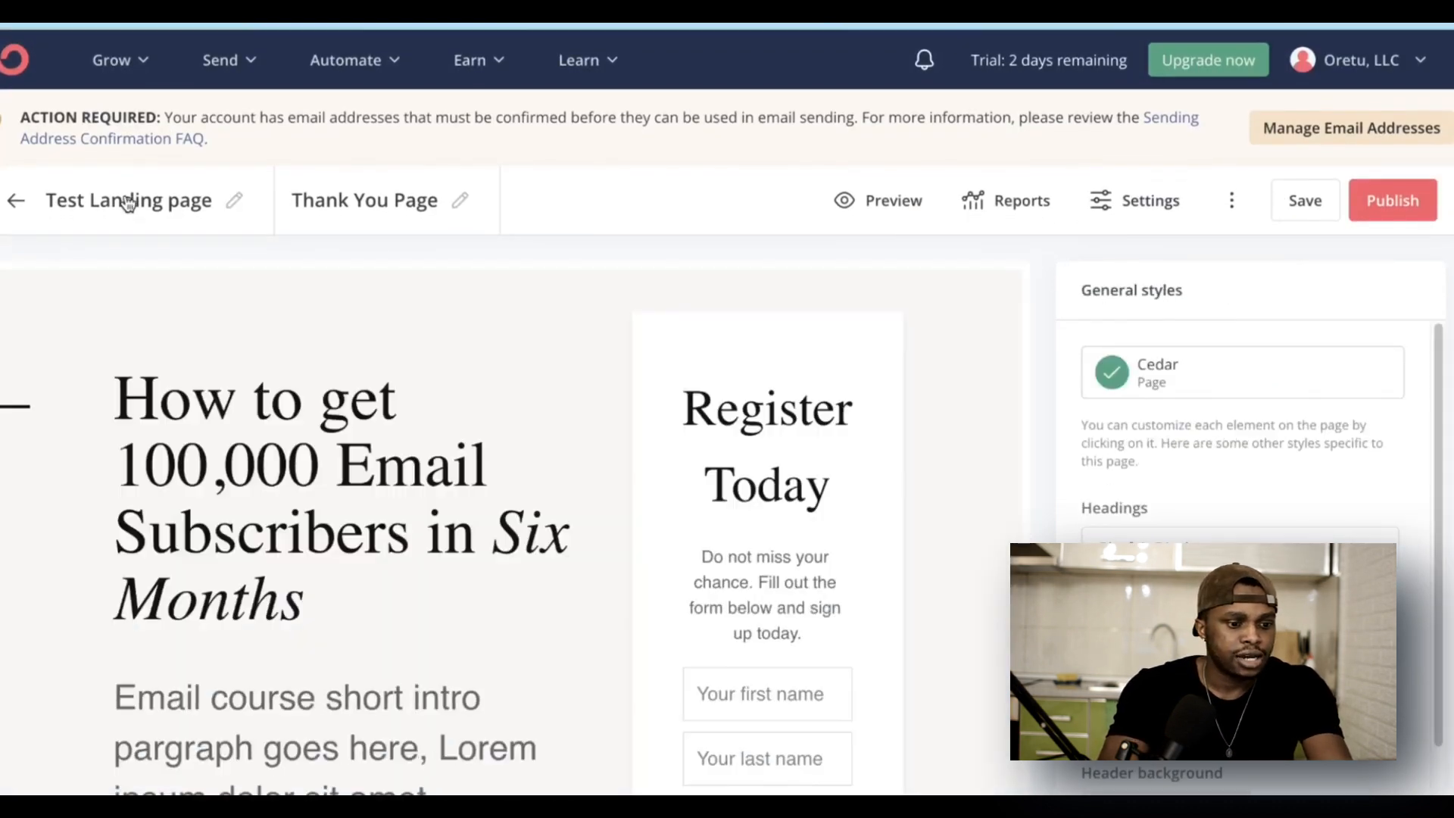
pyautogui.click(1134, 203)
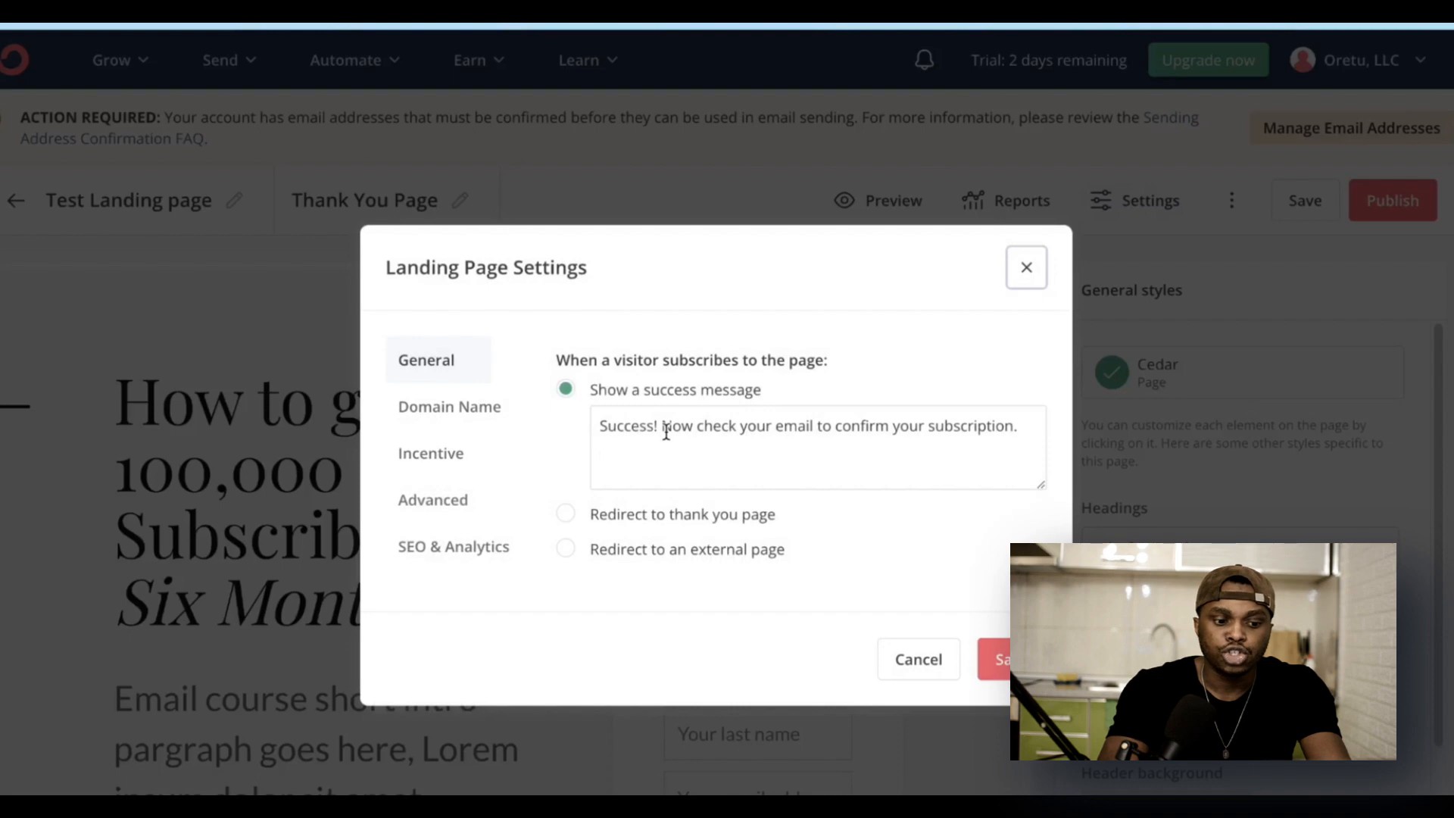
pyautogui.click(569, 518)
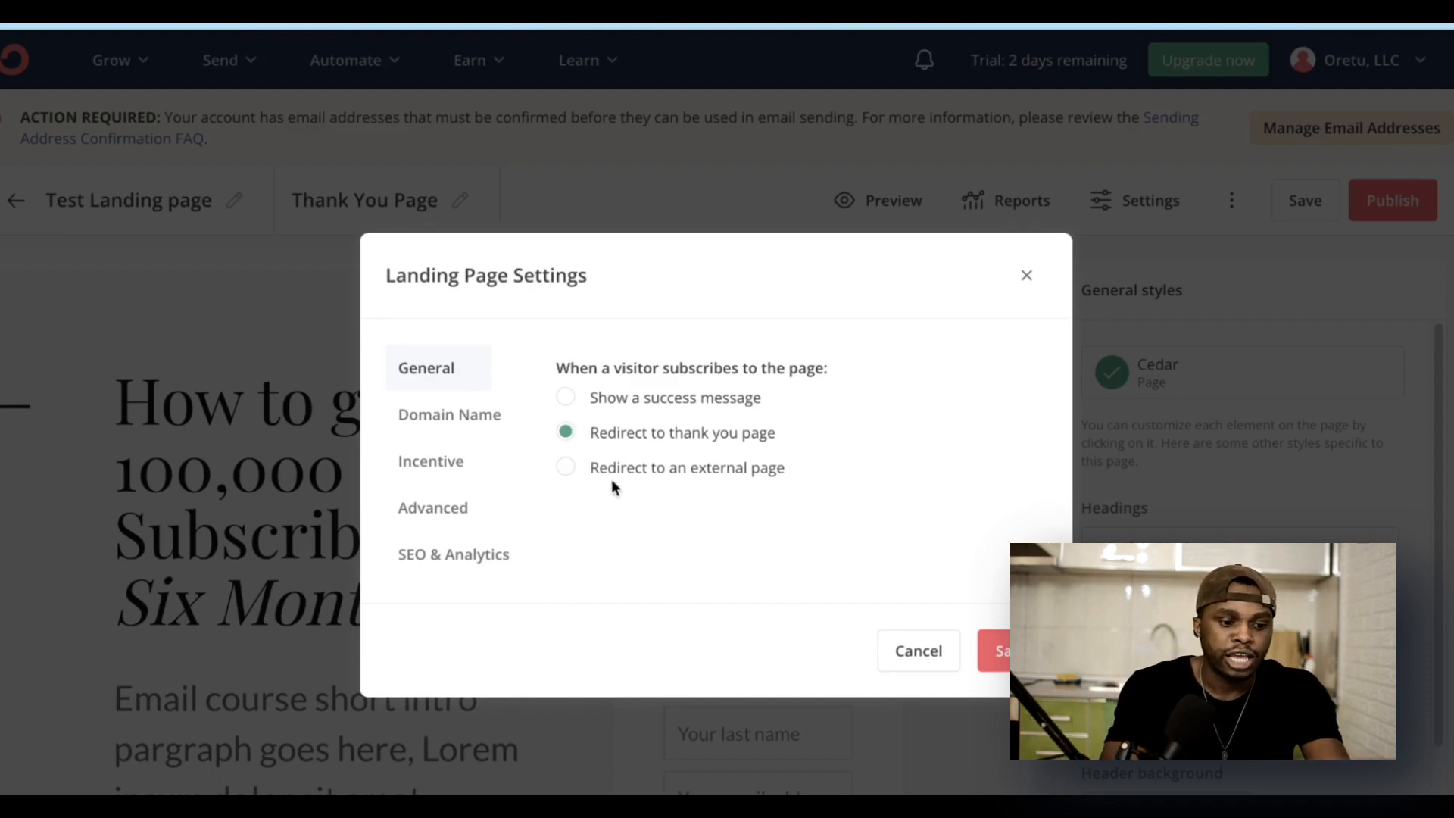
pyautogui.click(566, 467)
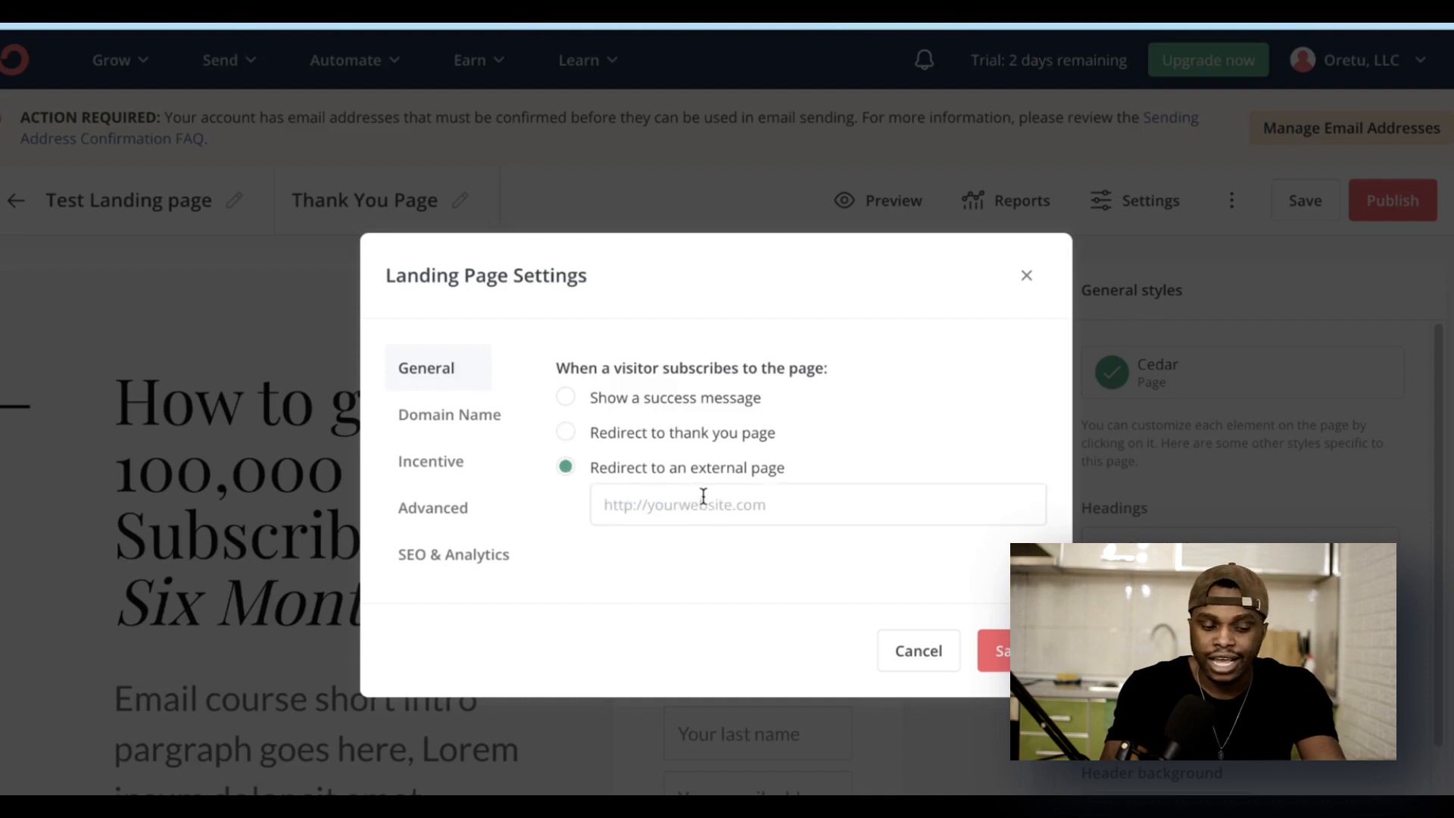
pyautogui.write('reioc')
pyautogui.press('BackSpace')
pyautogui.press('BackSpace')
pyautogui.press('BackSpace')
pyautogui.press('BackSpace')
pyautogui.press('BackSpace')
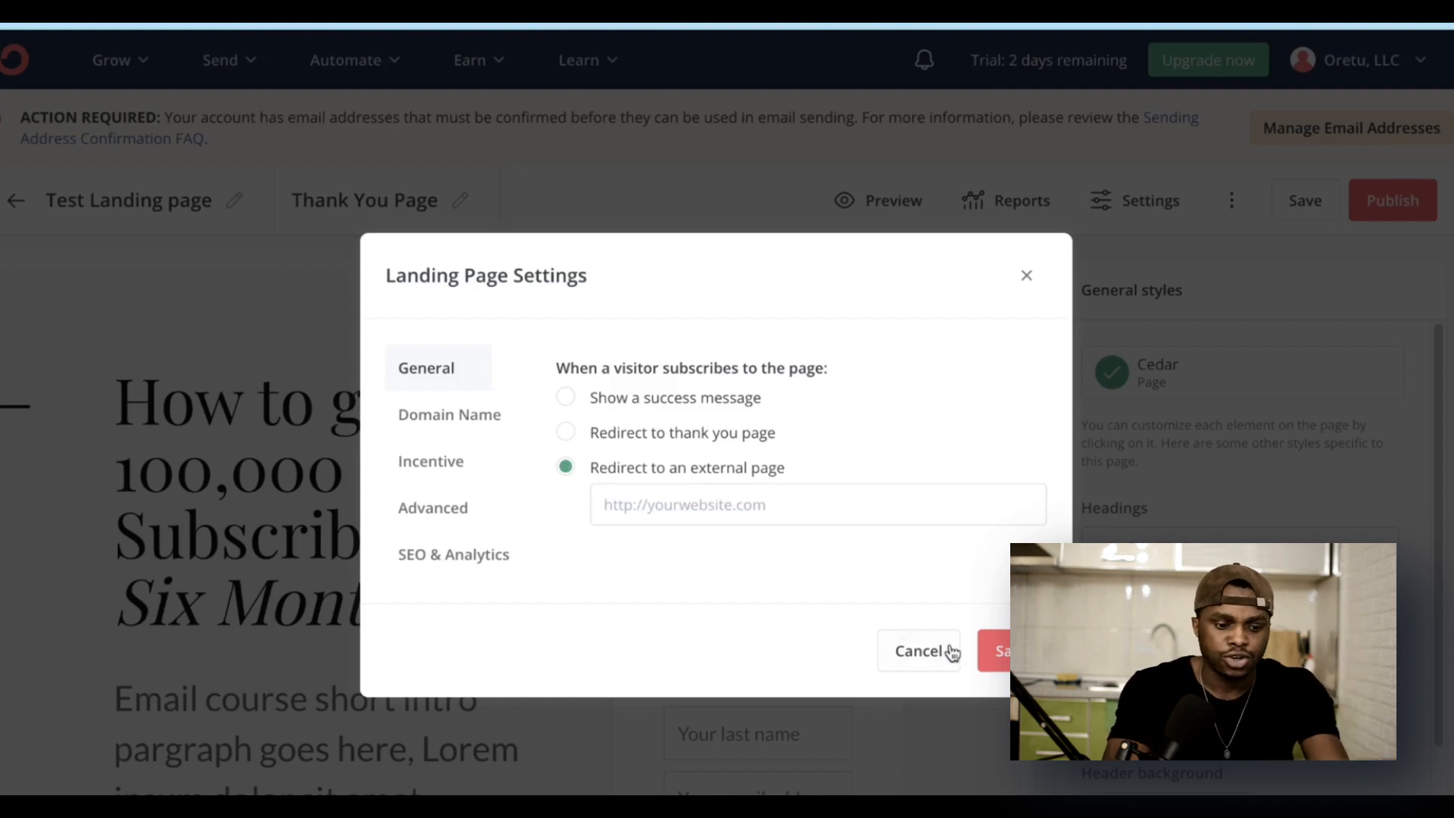
pyautogui.click(712, 435)
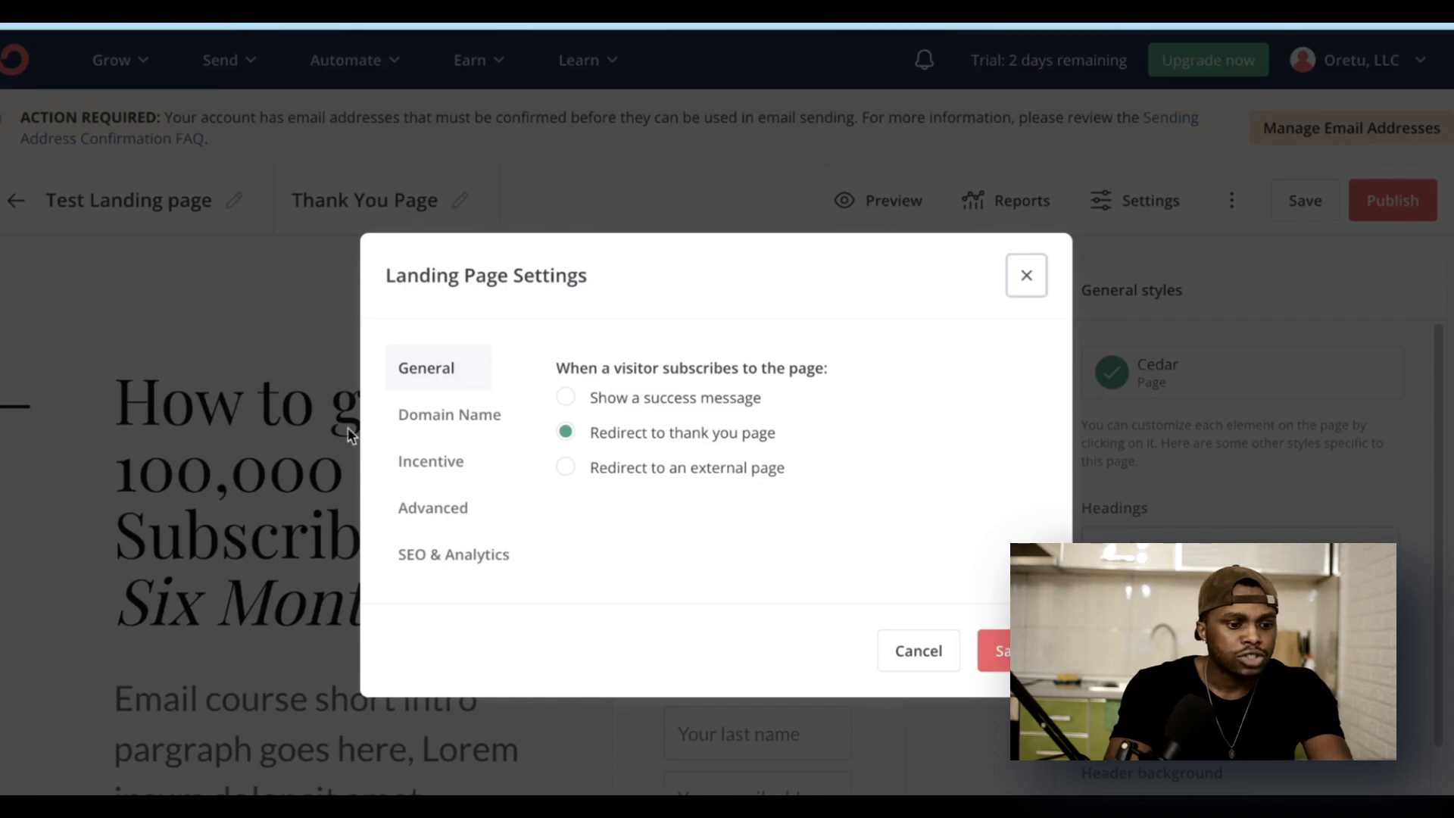
# Step: Check the available custom domains under Domain Name, then view the Incentive email settings
pyautogui.click(454, 422)
pyautogui.click(737, 410)
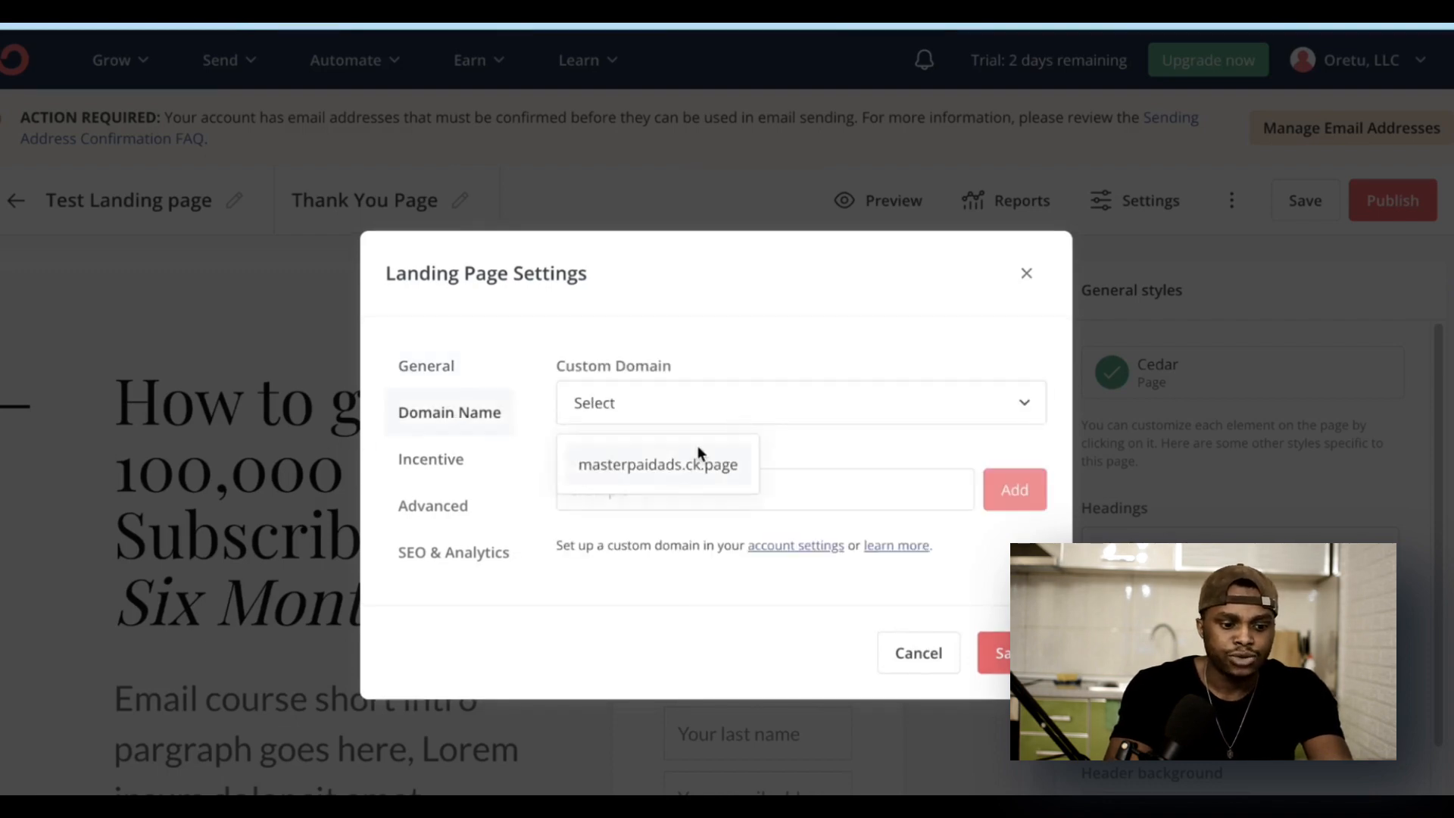
pyautogui.click(832, 435)
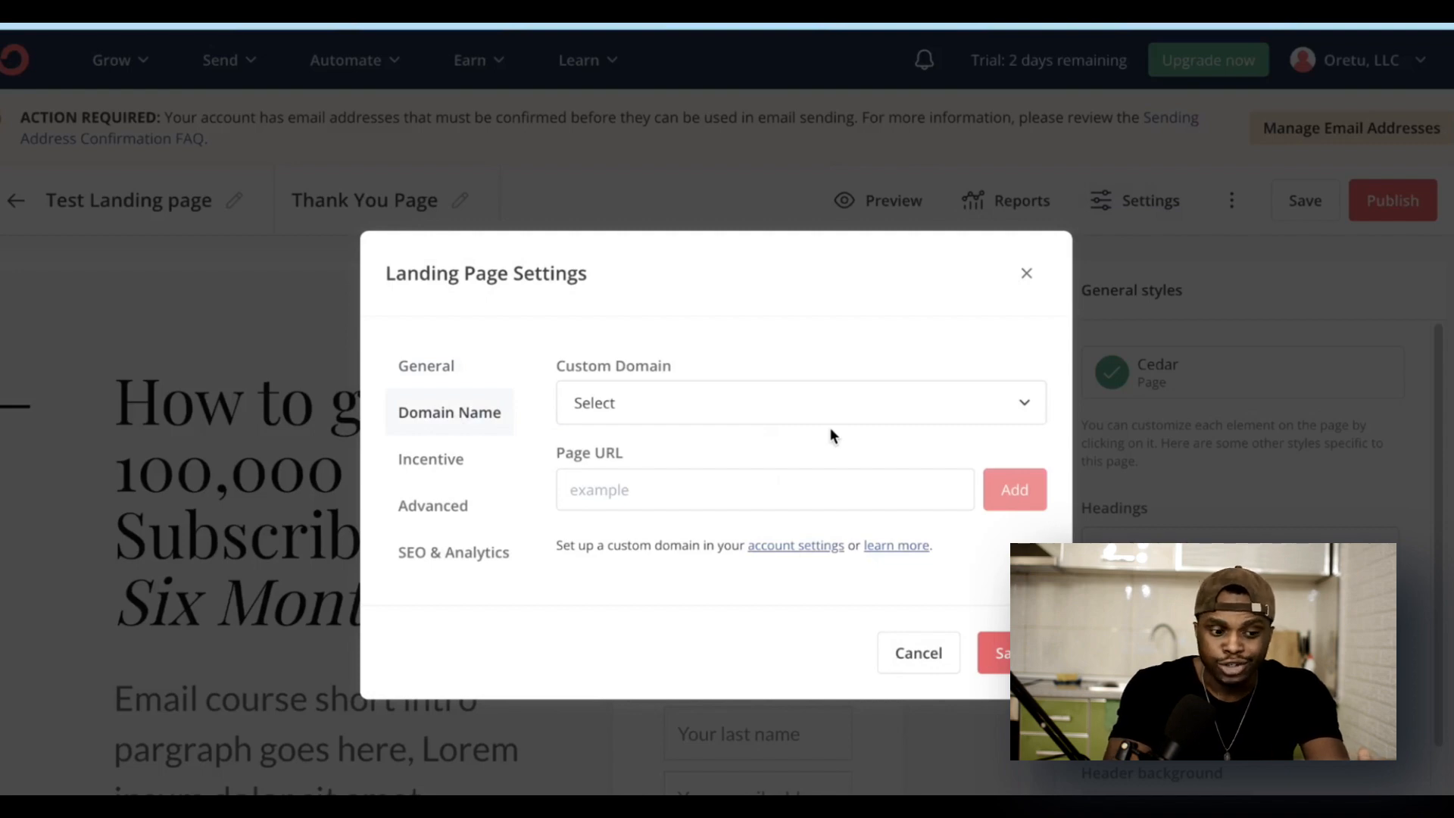
pyautogui.click(449, 461)
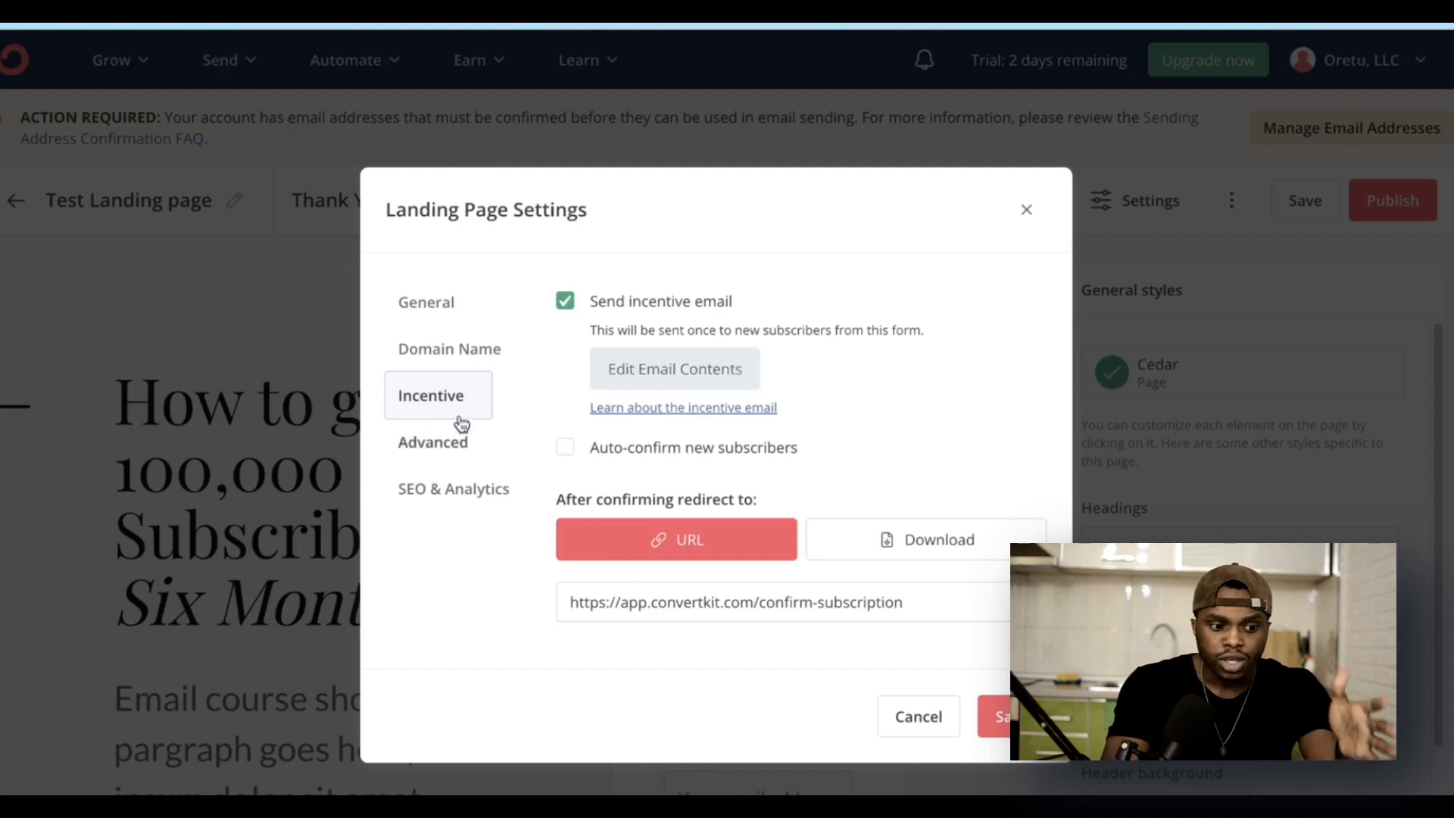
# Step: Try the Advanced return-visitor options, testing and erasing some custom content text
pyautogui.click(452, 450)
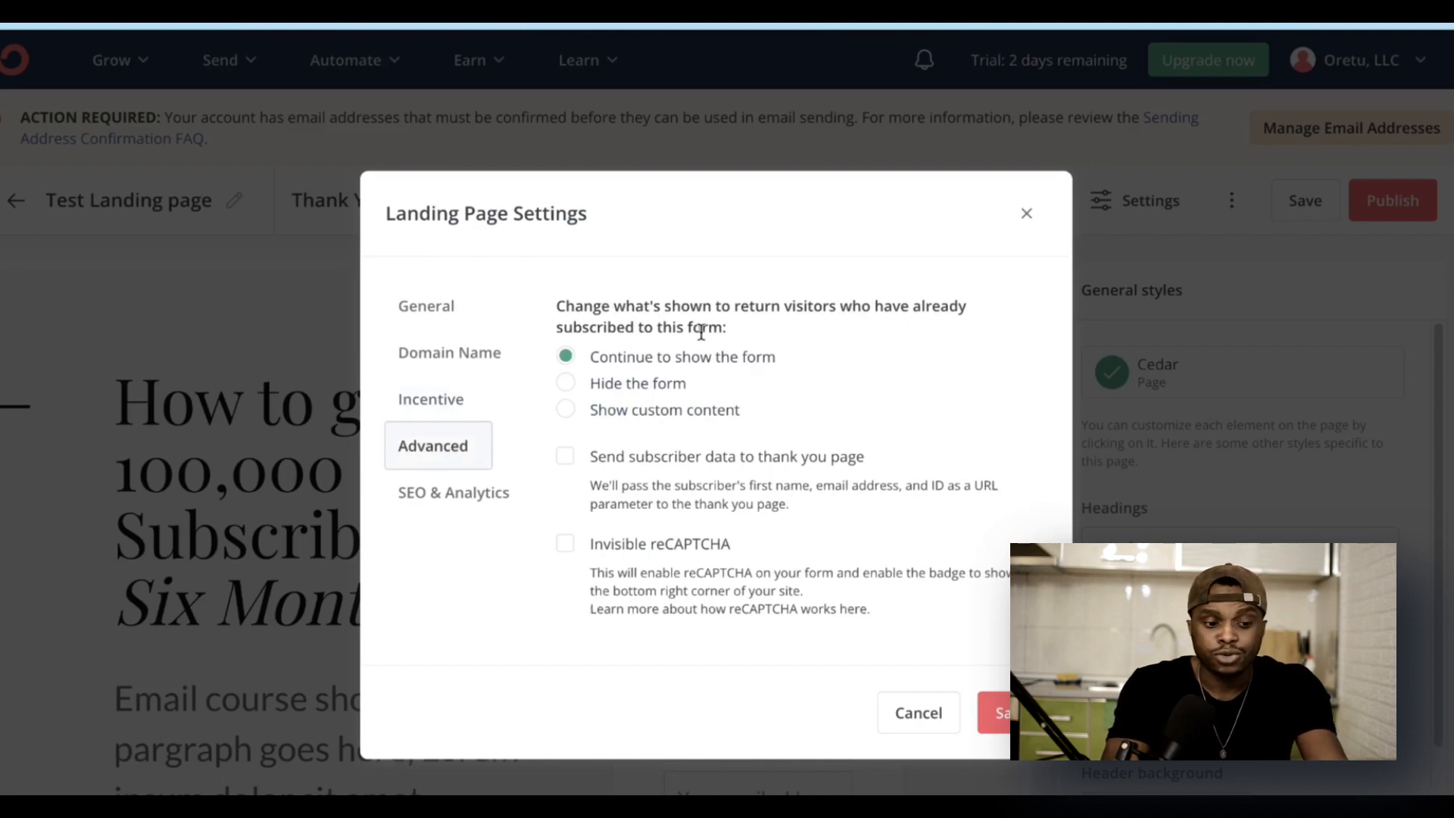
pyautogui.click(607, 386)
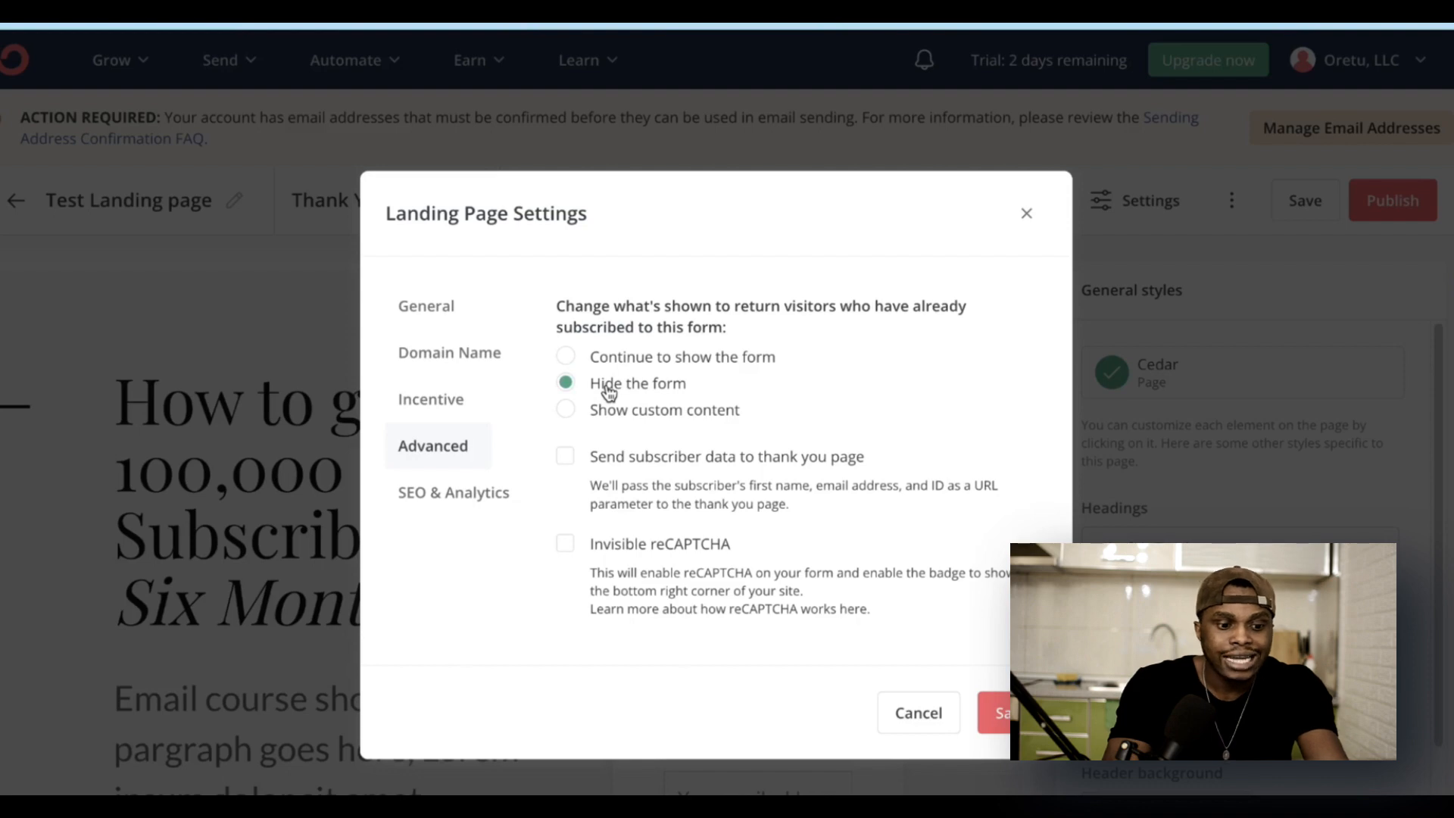
pyautogui.click(618, 410)
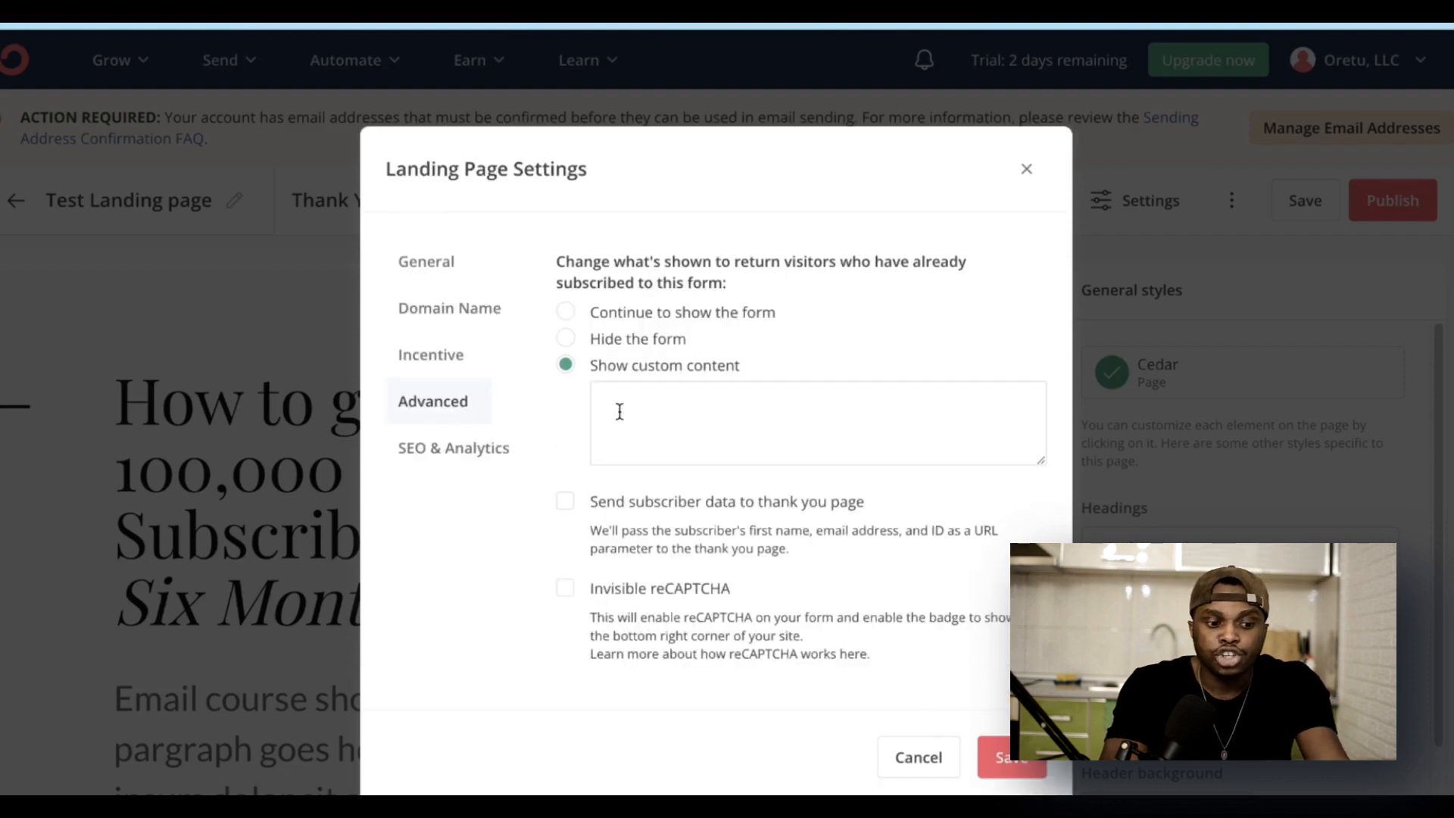
pyautogui.click(731, 397)
pyautogui.write('ldsdsdsd')
pyautogui.press('BackSpace')
pyautogui.press('BackSpace')
pyautogui.press('BackSpace')
pyautogui.press('BackSpace')
pyautogui.press('BackSpace')
pyautogui.press('BackSpace')
pyautogui.press('BackSpace')
pyautogui.press('BackSpace')
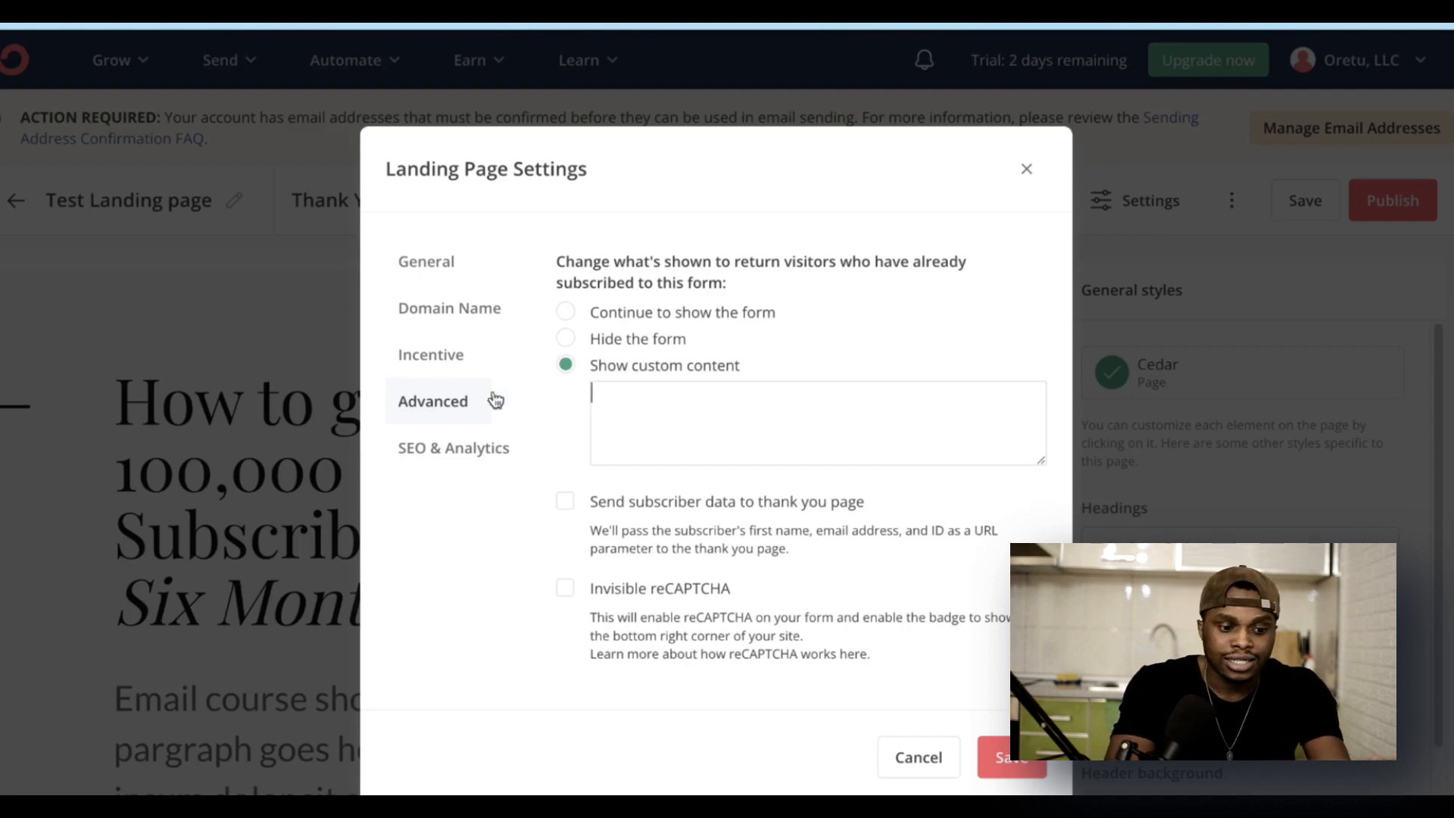
# Step: Review the SEO & Analytics settings, then close the Landing Page Settings dialog
pyautogui.click(449, 448)
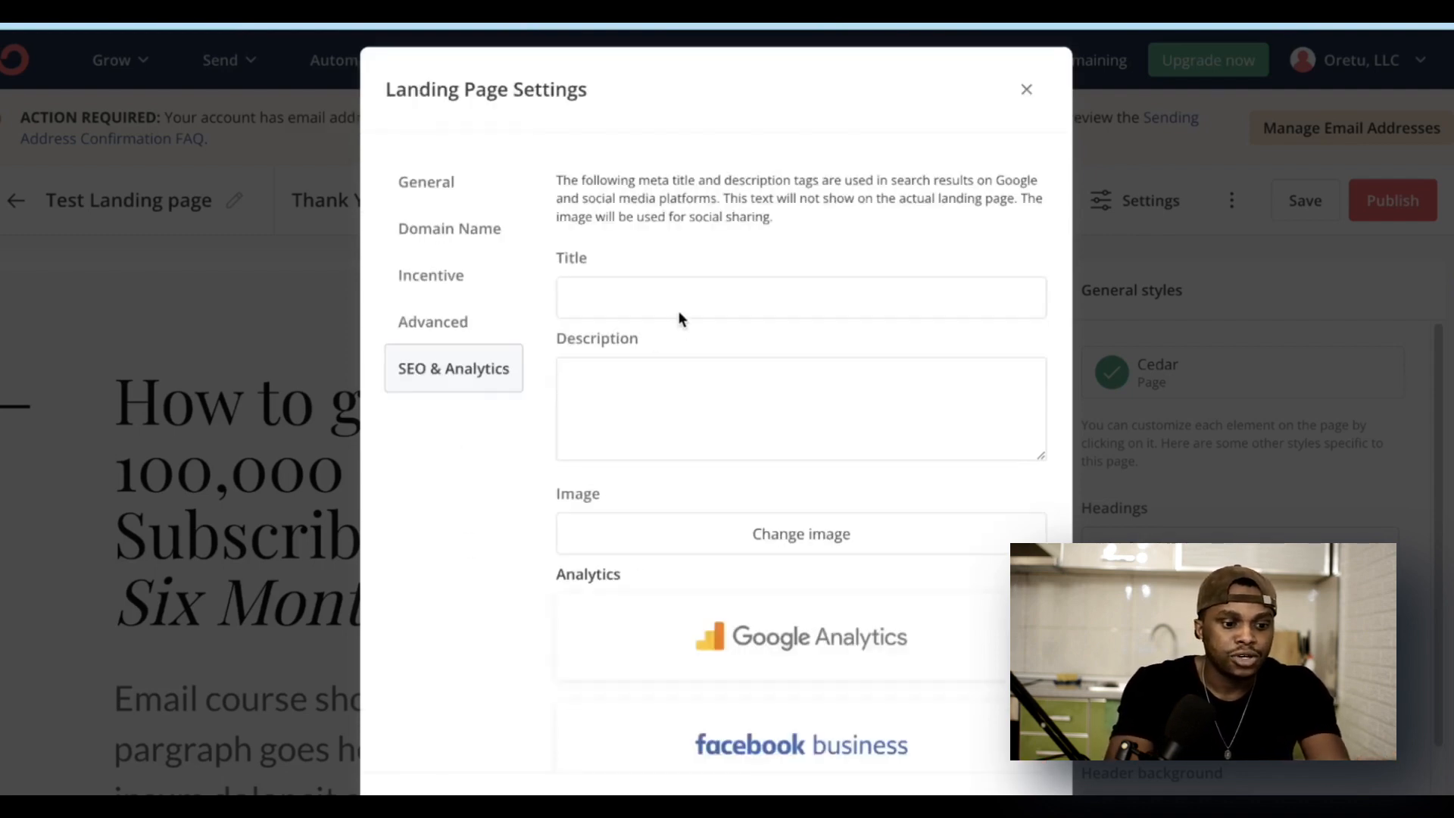
pyautogui.scroll(-8, 678, 312)
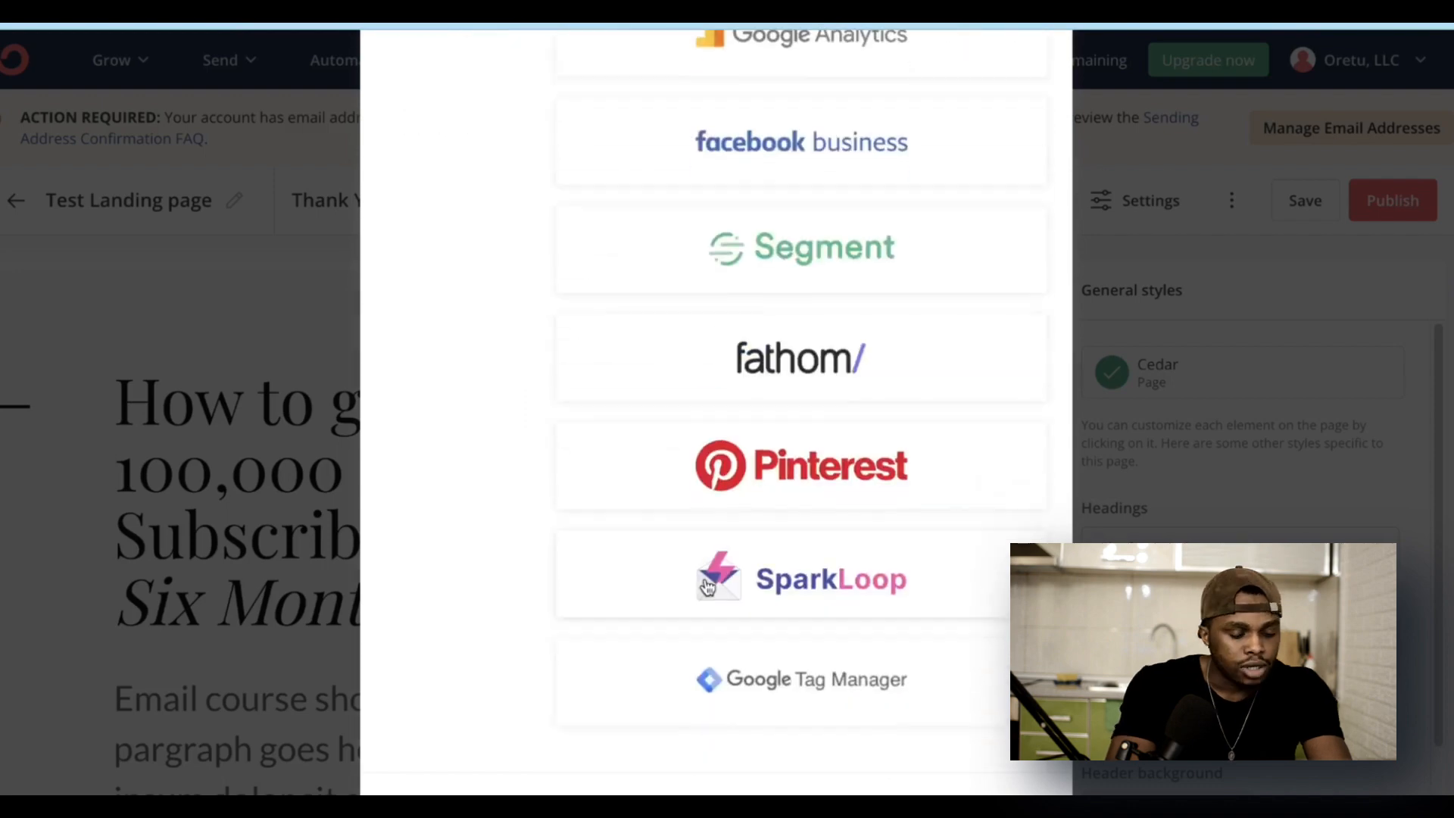
pyautogui.scroll(8, 743, 519)
pyautogui.scroll(-4, 753, 535)
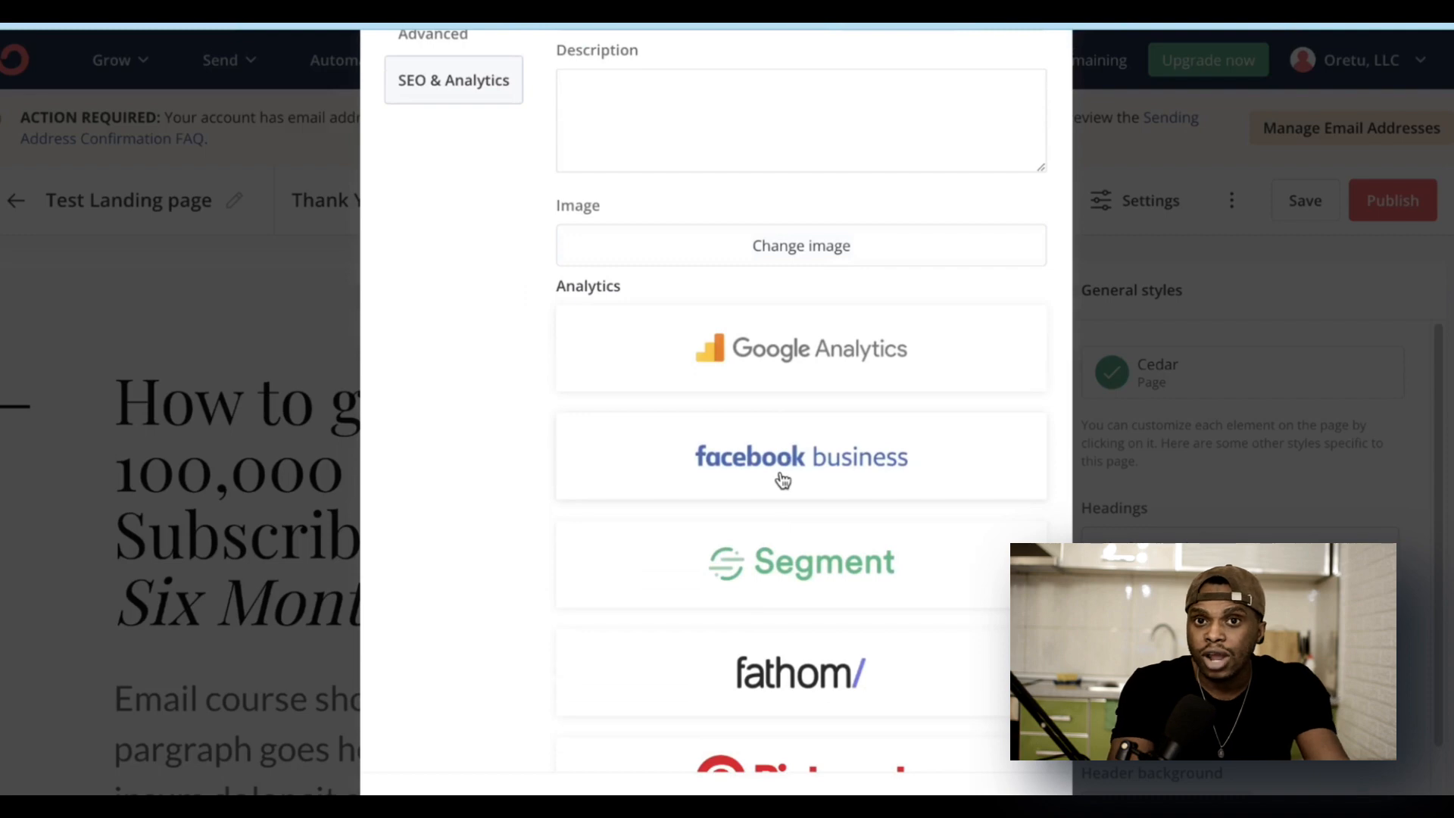
pyautogui.scroll(-4, 782, 481)
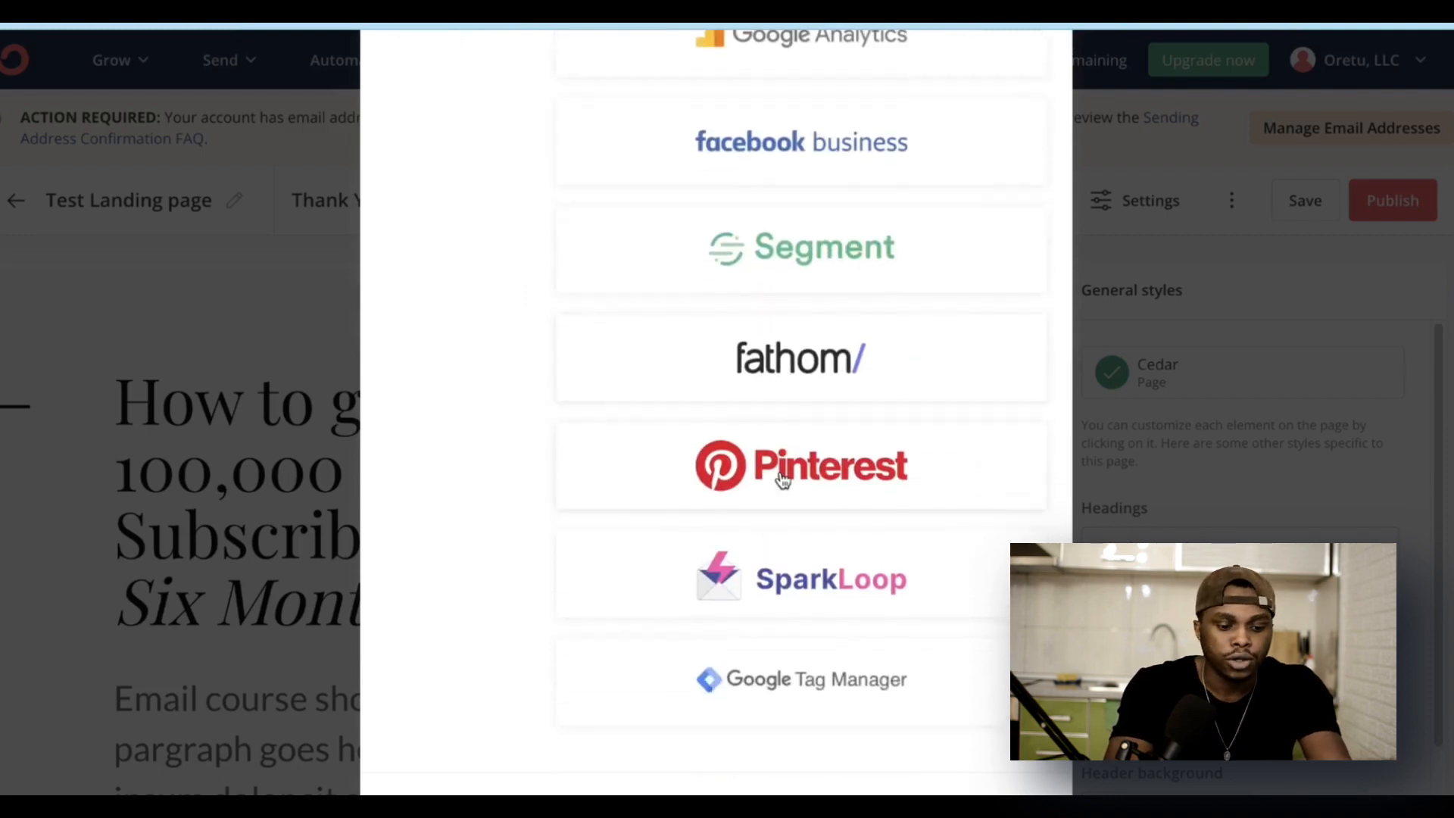
pyautogui.scroll(8, 824, 539)
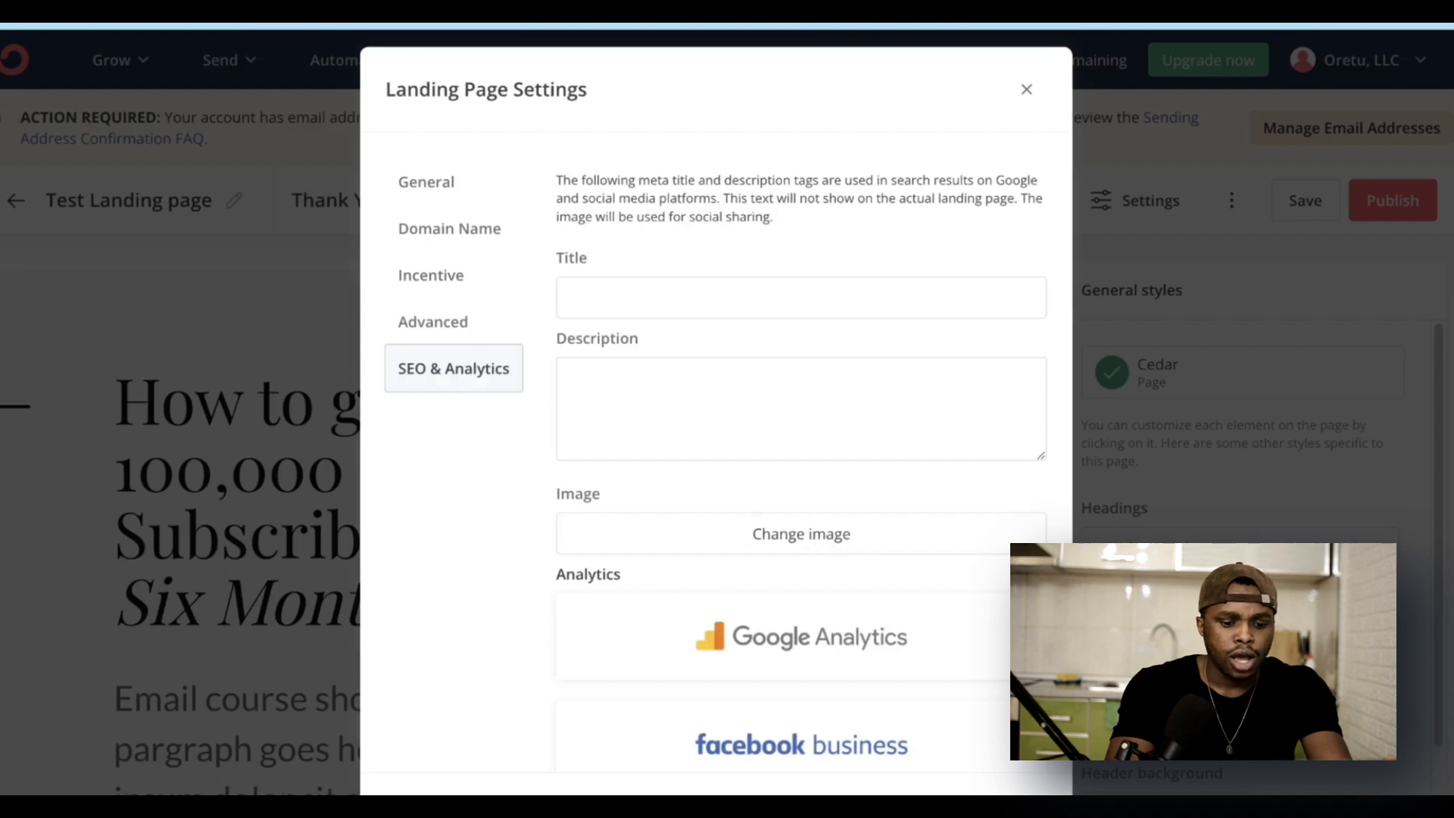
pyautogui.press('Escape')
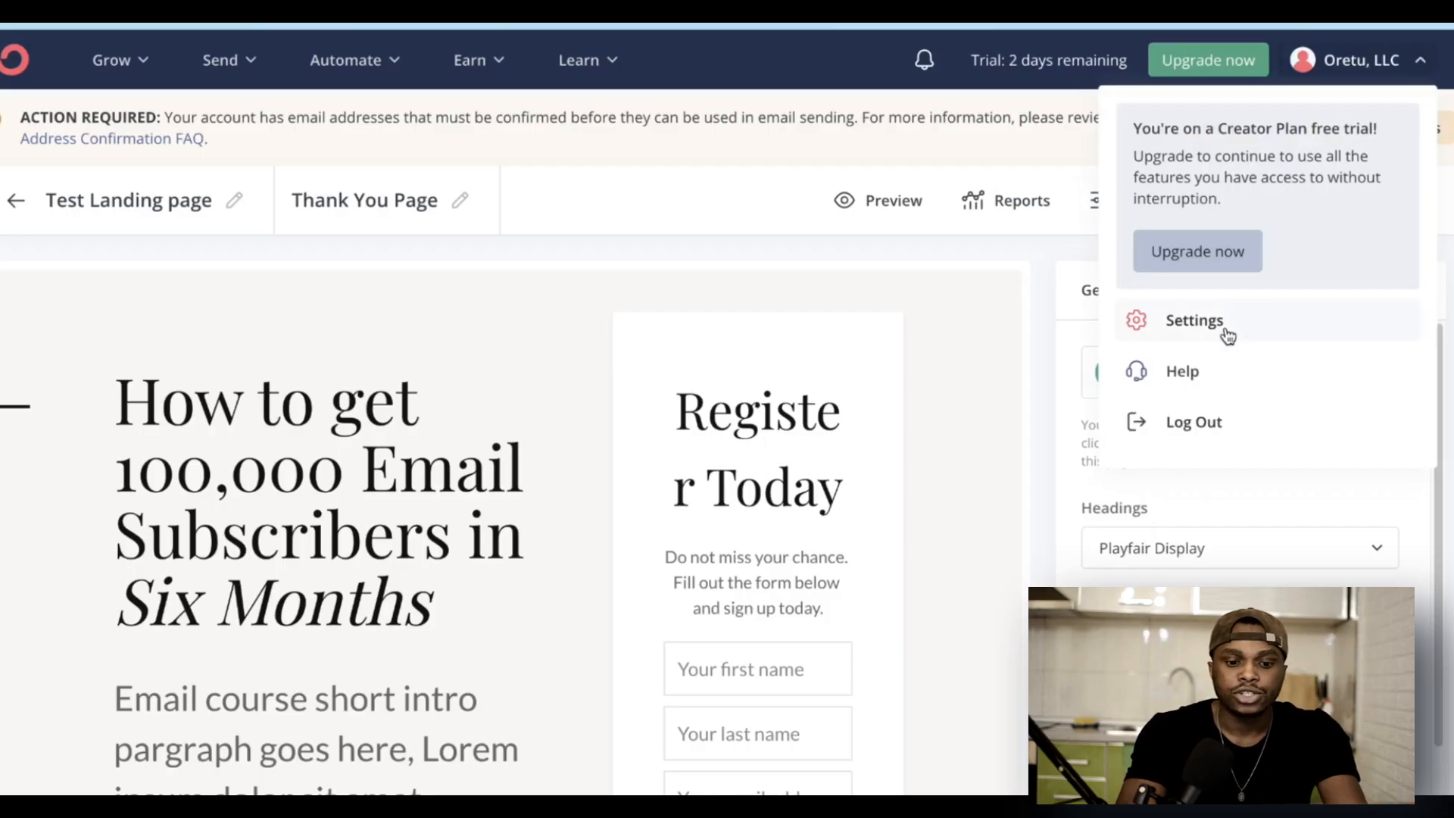
# Step: Leave the editor for account Settings and scroll the Domains page to Custom Domains
pyautogui.click(1226, 334)
pyautogui.click(785, 279)
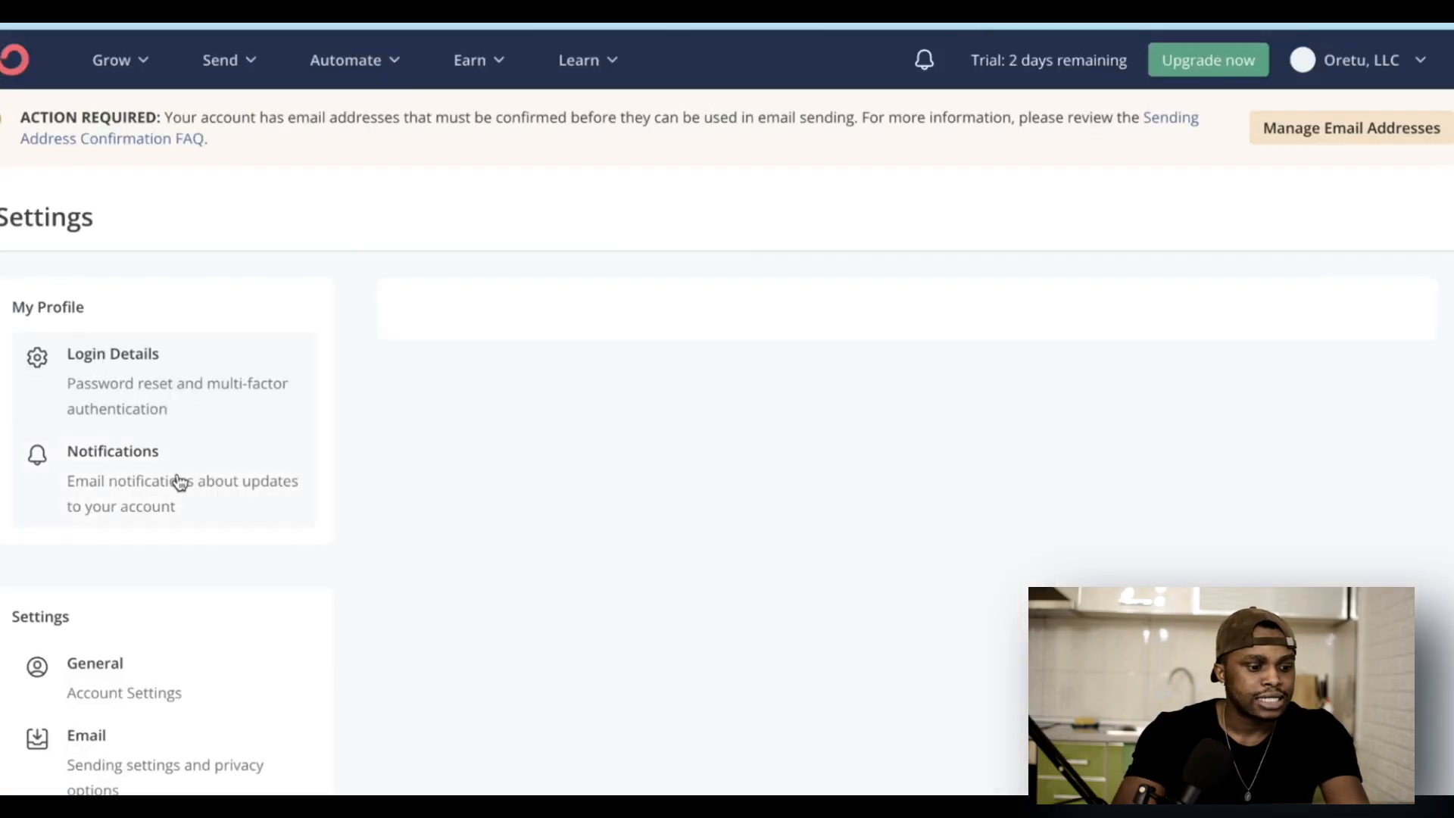
pyautogui.scroll(-4, 180, 482)
pyautogui.scroll(-1, 180, 482)
pyautogui.click(140, 493)
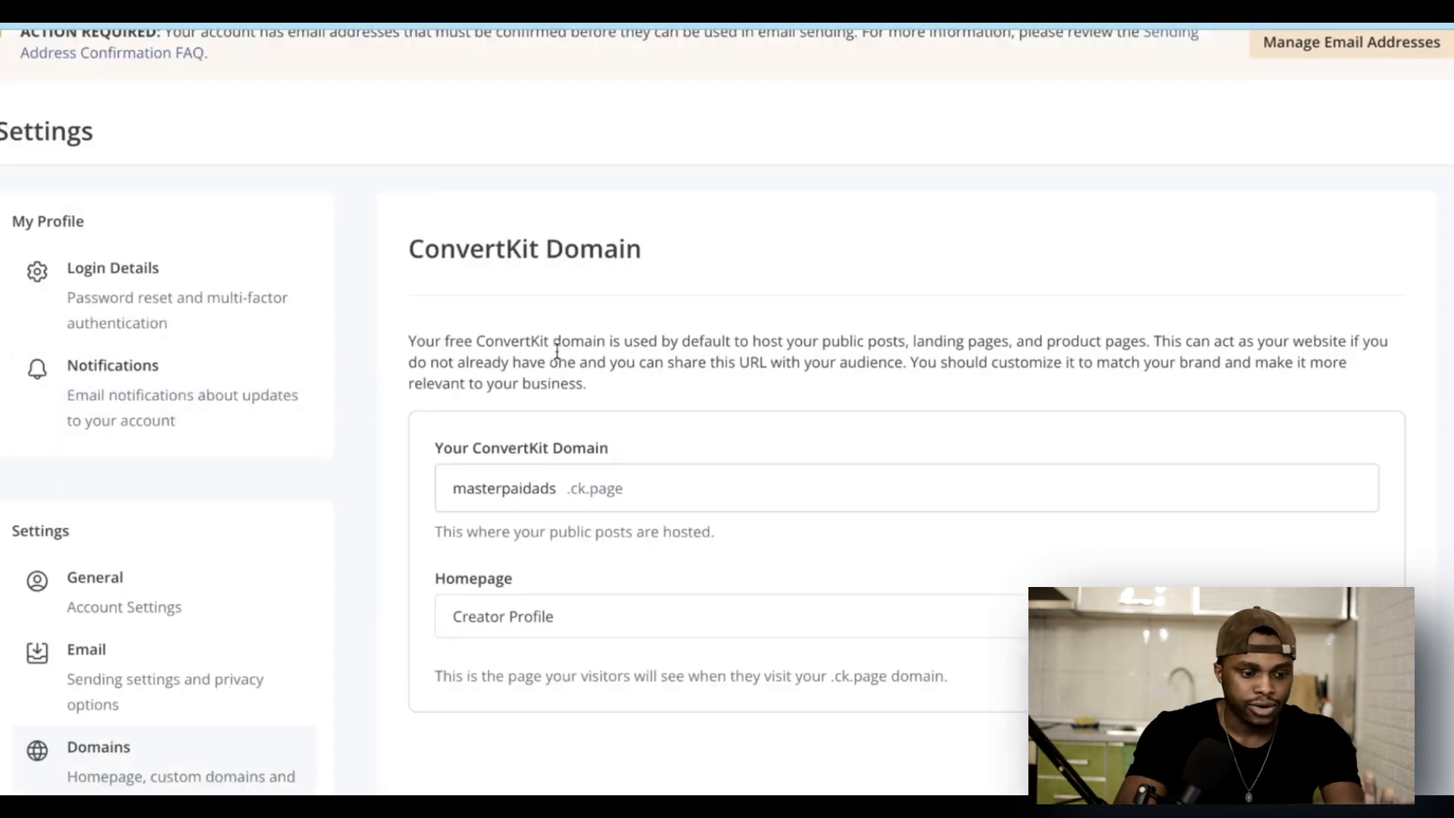
pyautogui.moveTo(426, 259); pyautogui.dragTo(727, 256)
pyautogui.scroll(-4, 769, 263)
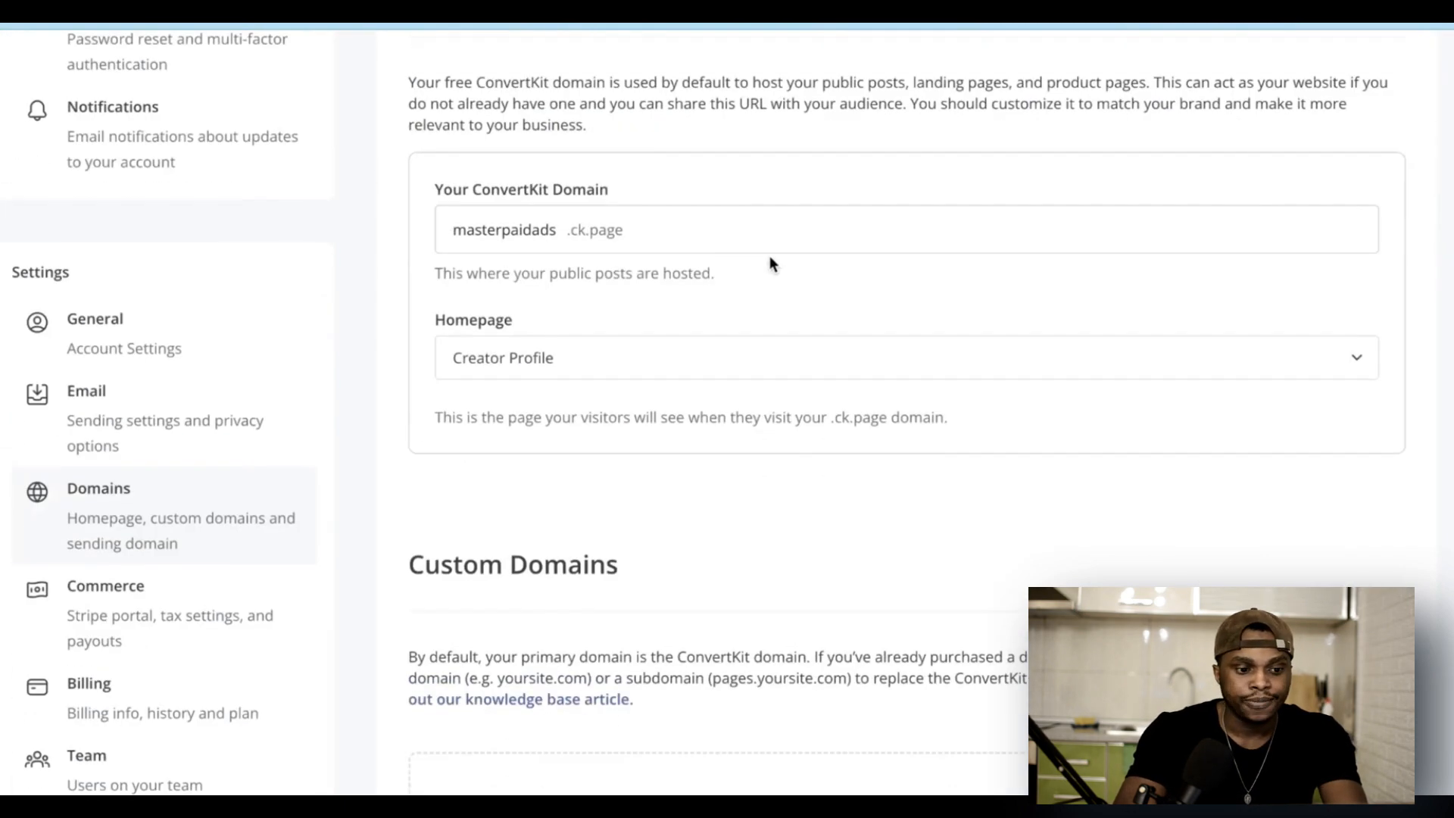
pyautogui.scroll(-5, 764, 459)
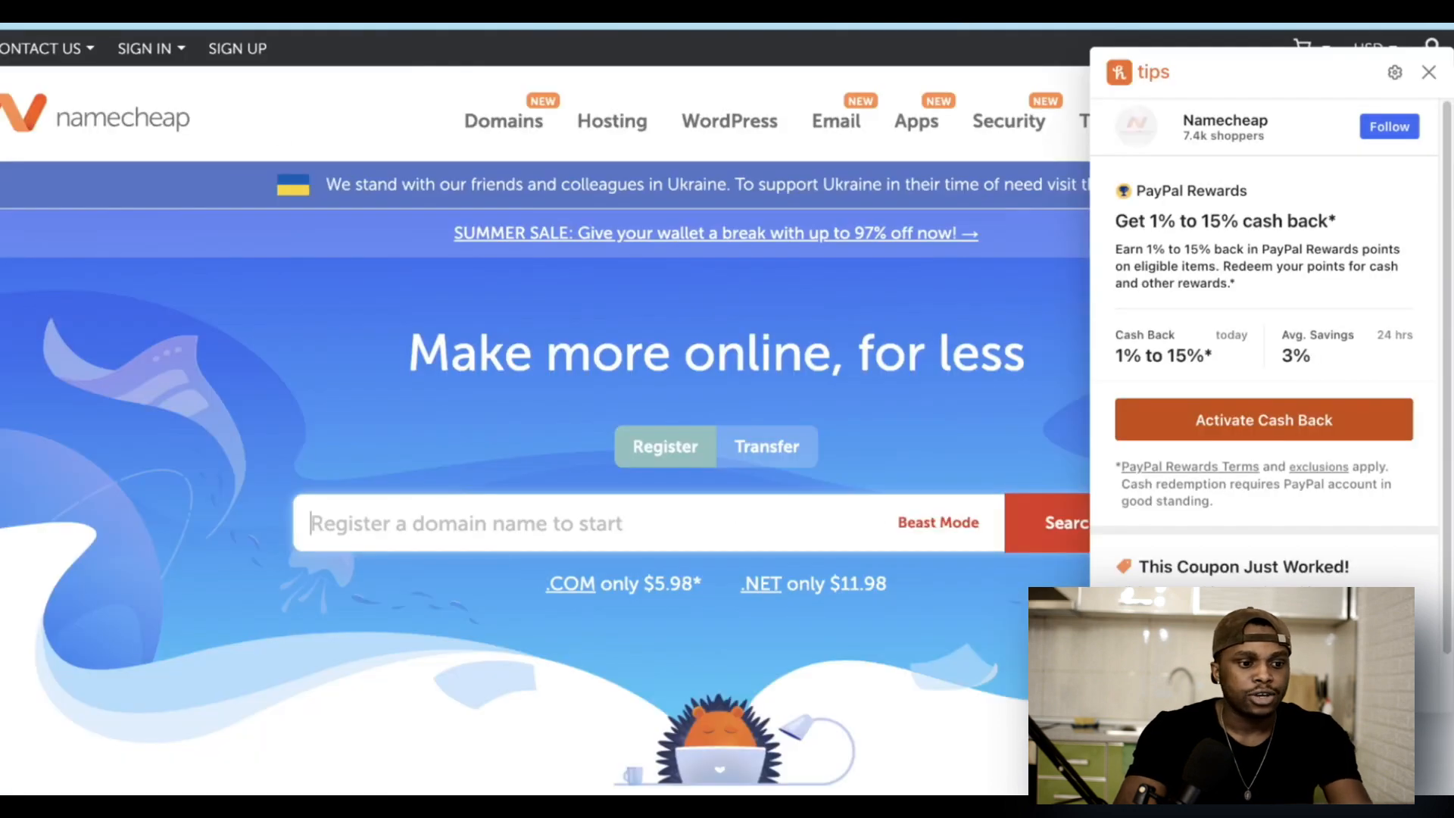
# Step: Sign in to Namecheap and open Advanced DNS for revivehealthhq.com
pyautogui.click(149, 48)
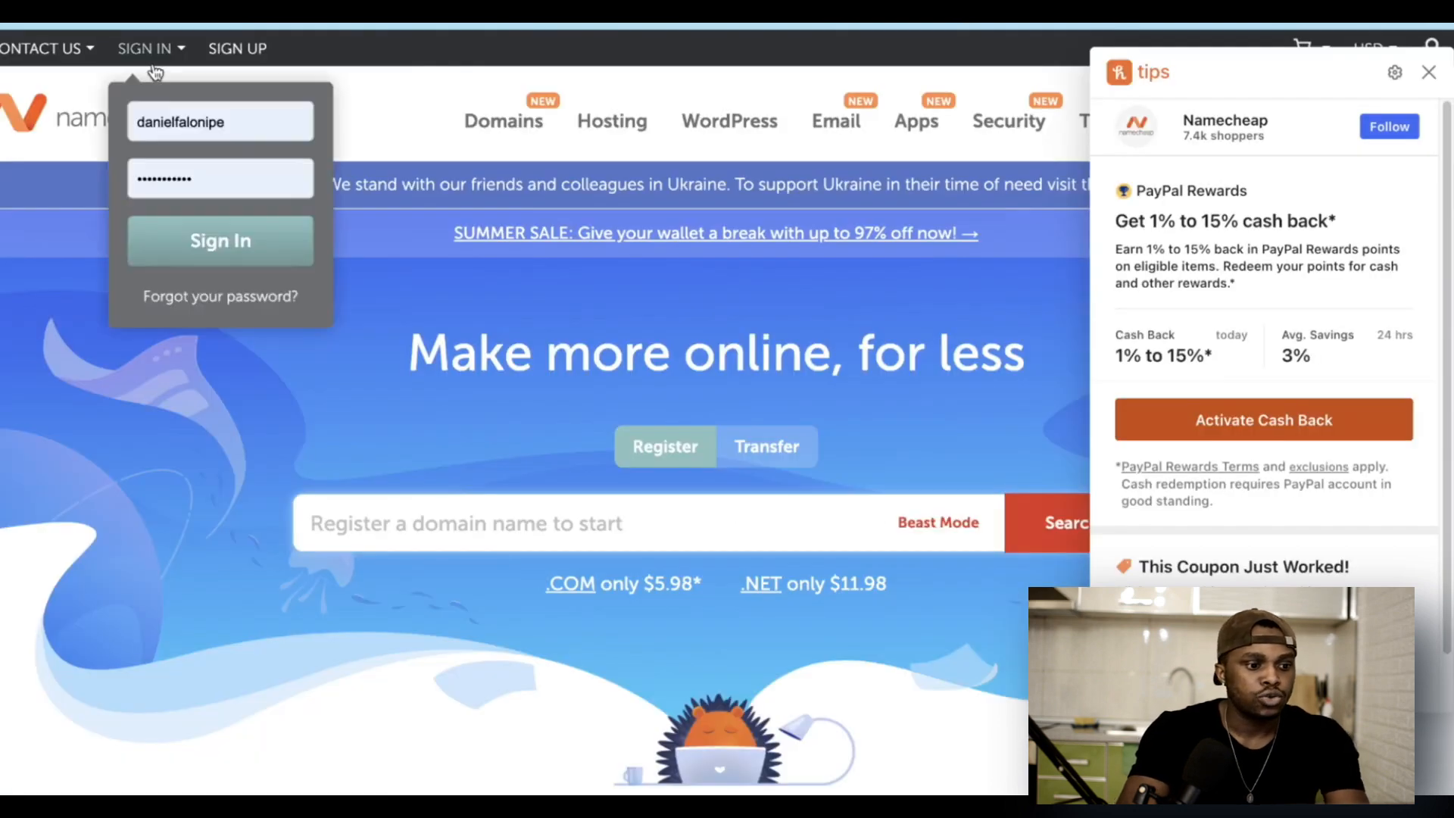
pyautogui.click(241, 242)
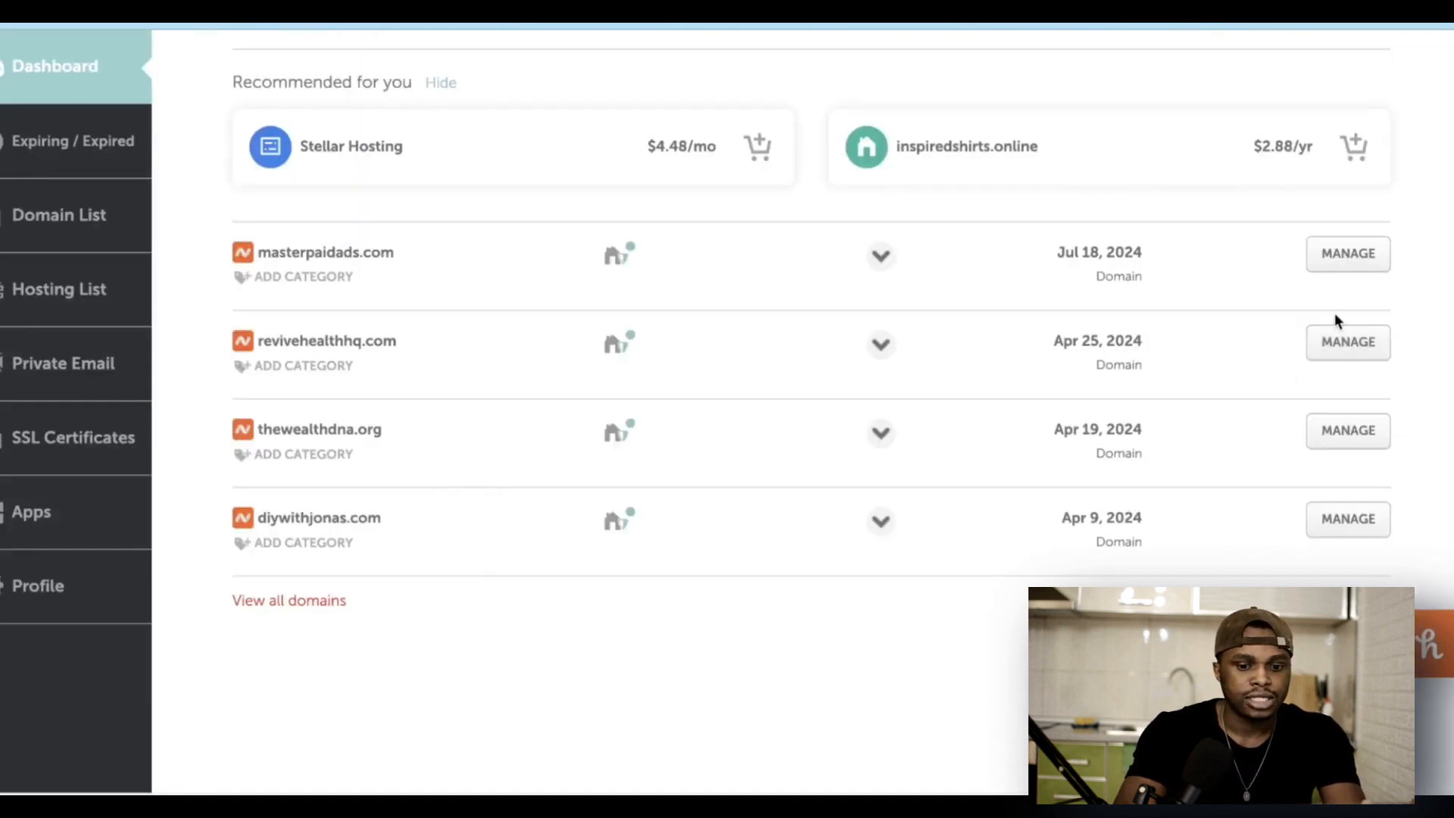
pyautogui.click(1344, 346)
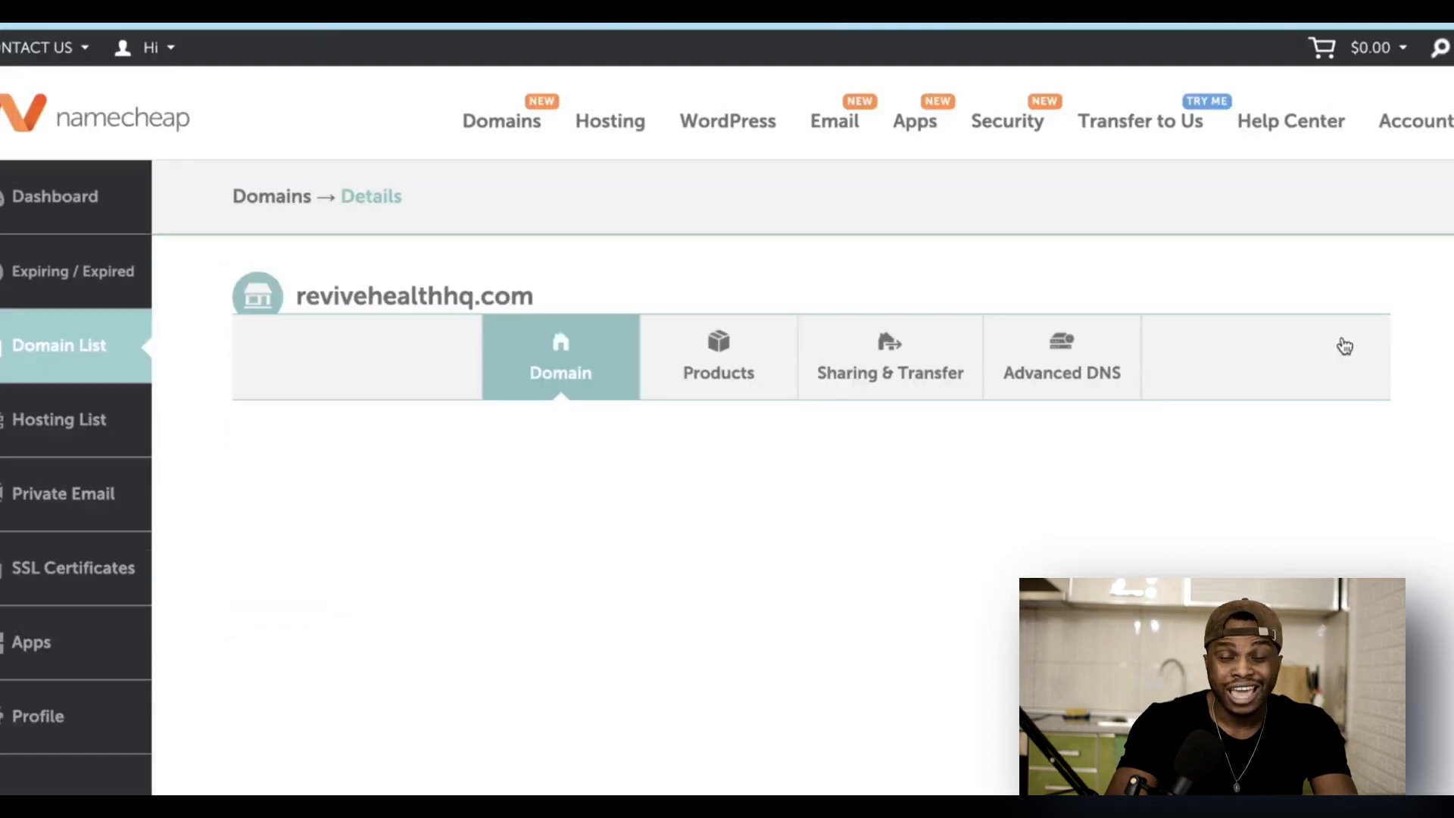
pyautogui.scroll(-2, 588, 486)
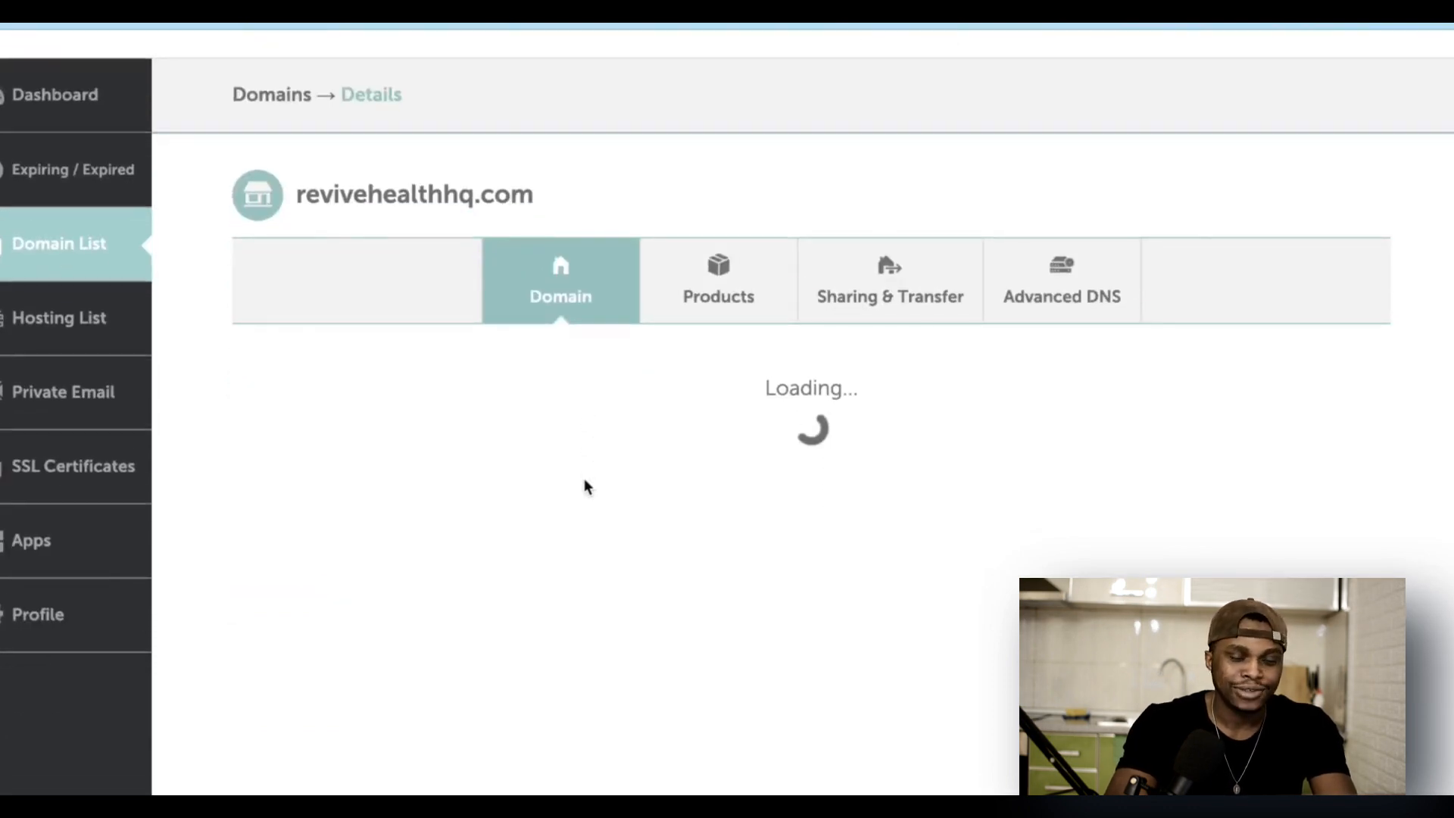
pyautogui.scroll(-1, 598, 541)
pyautogui.scroll(3, 598, 546)
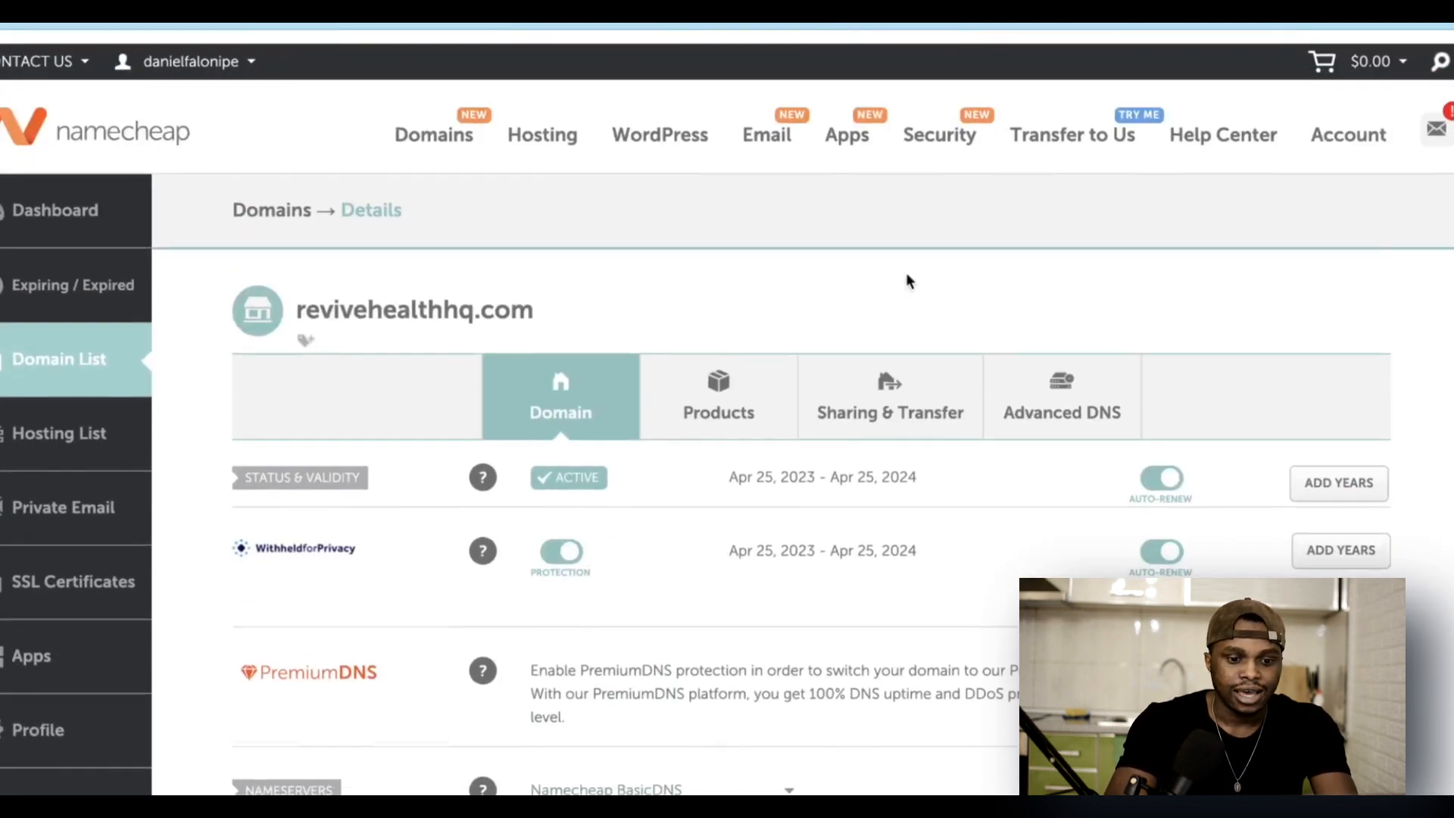
pyautogui.click(1085, 405)
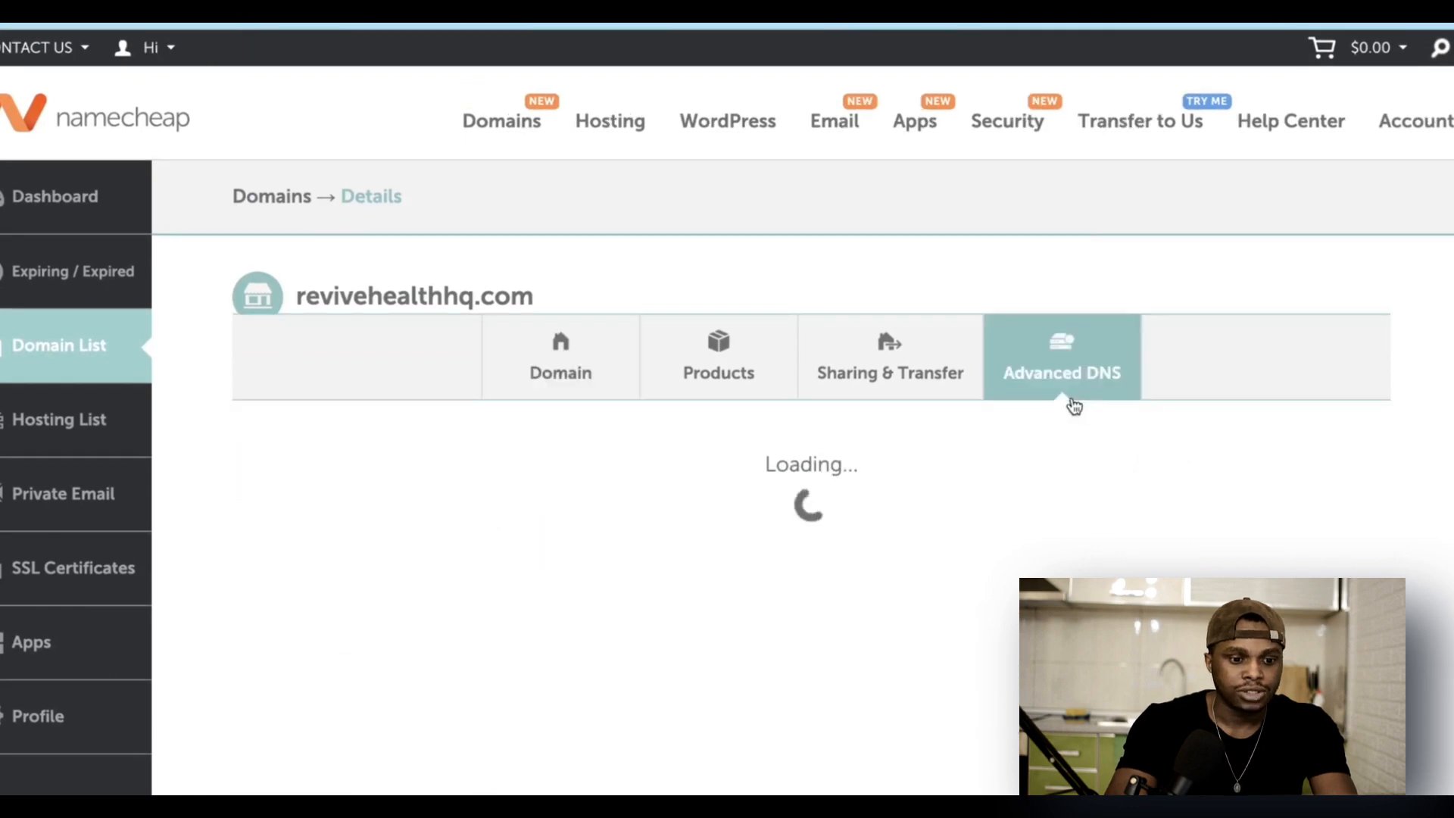
pyautogui.scroll(-2, 901, 594)
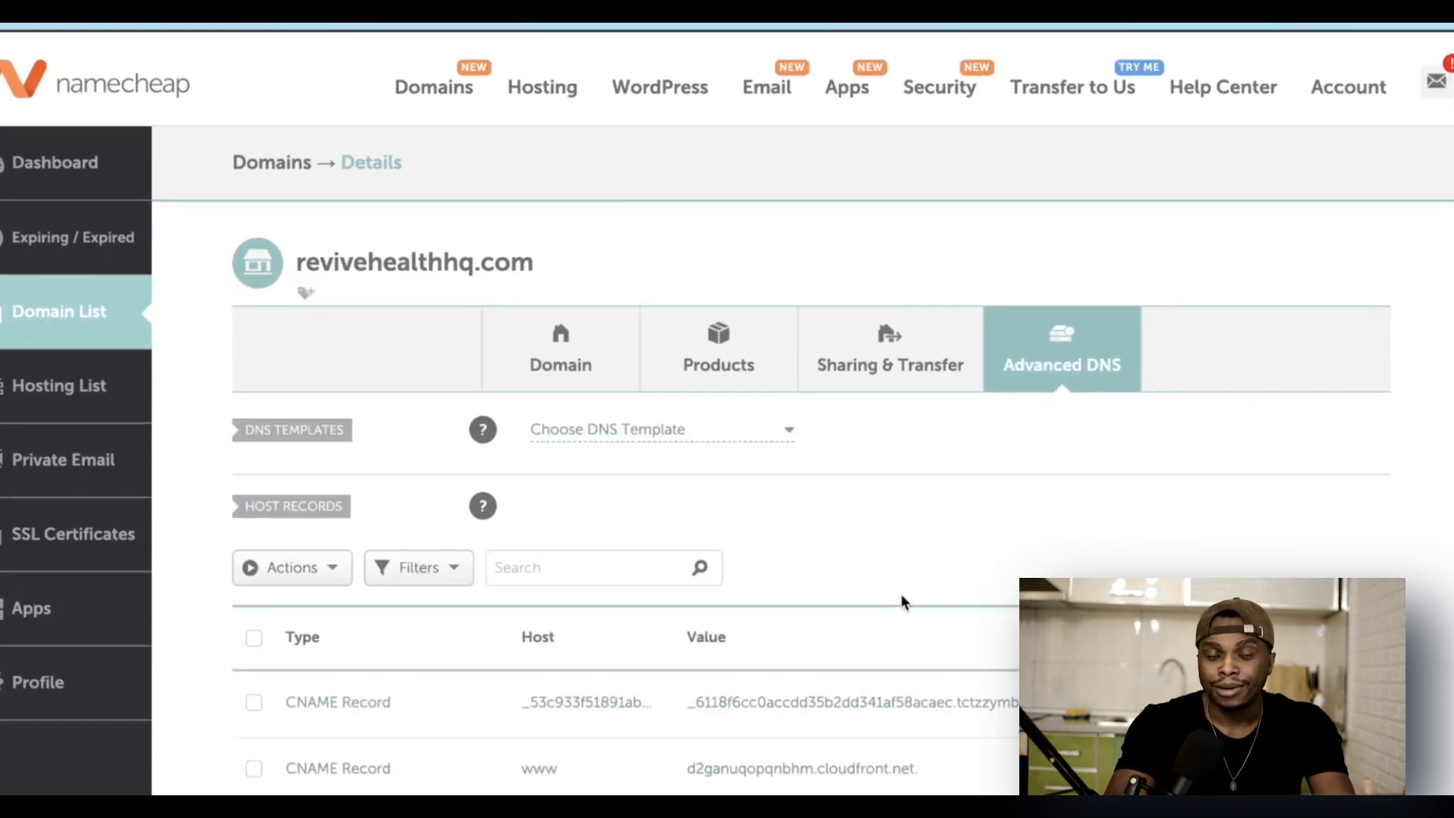
pyautogui.scroll(-3, 901, 602)
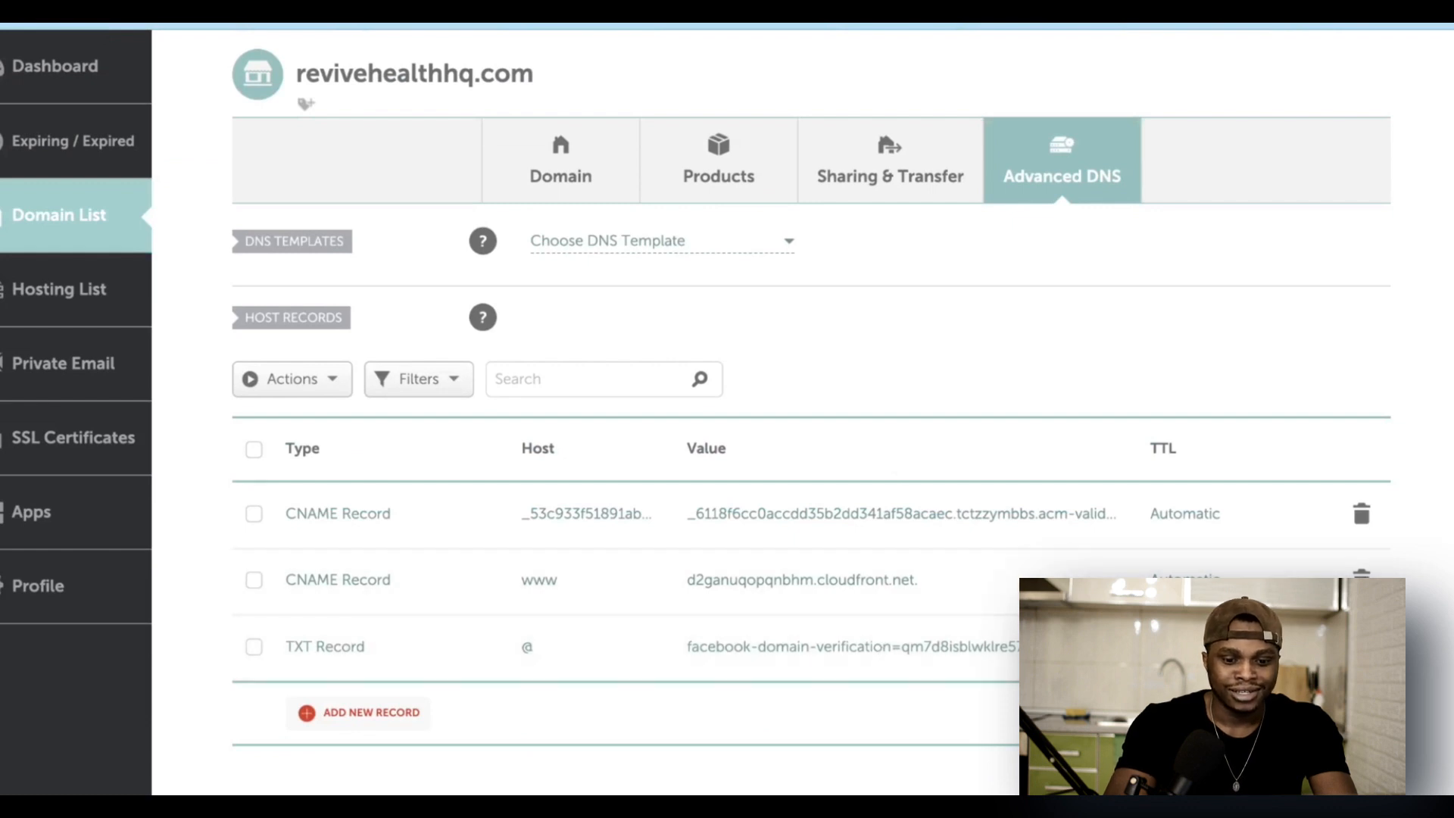
# Step: Delete the existing CNAME and TXT host records
pyautogui.click(1361, 575)
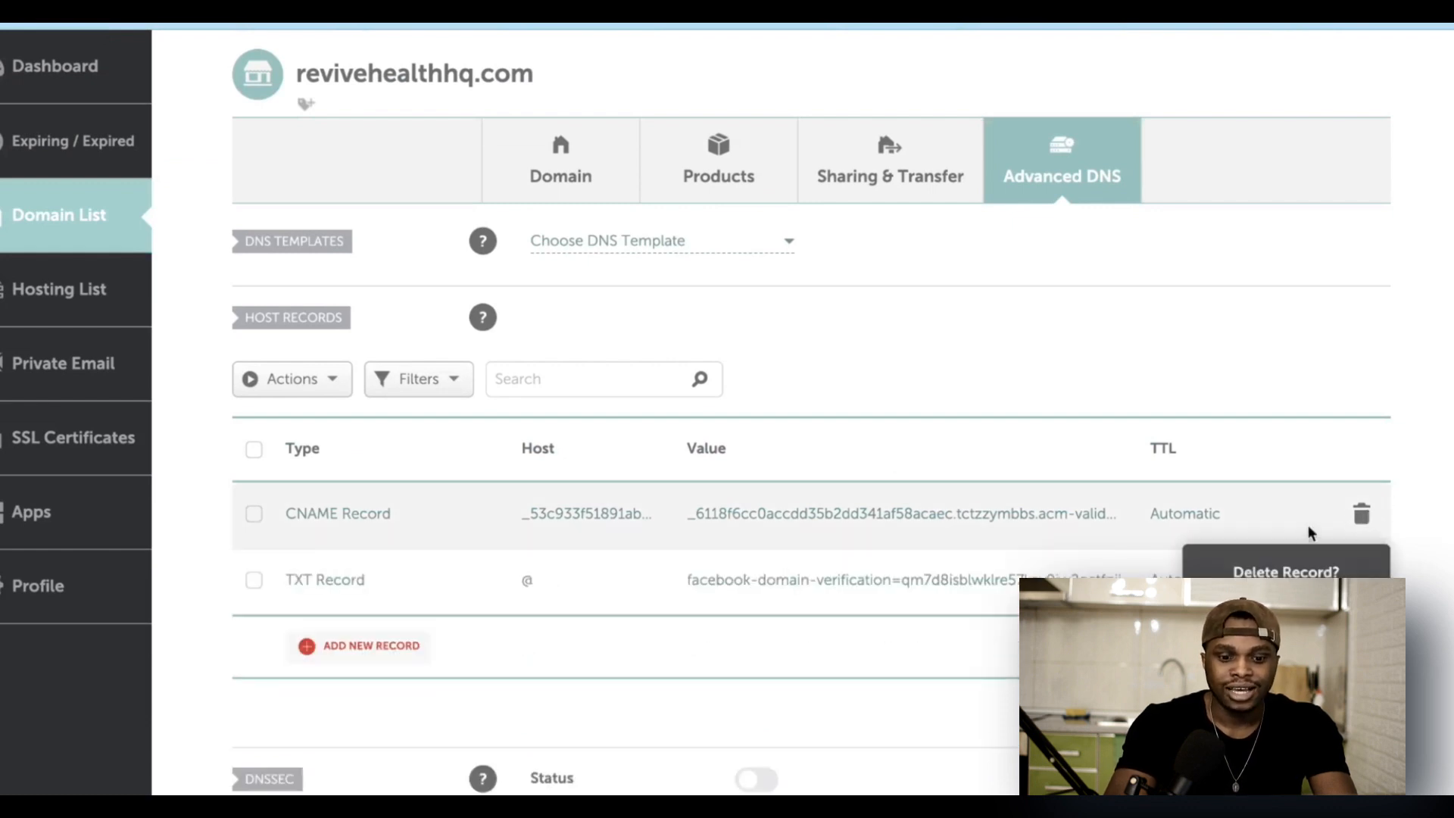
pyautogui.click(1363, 515)
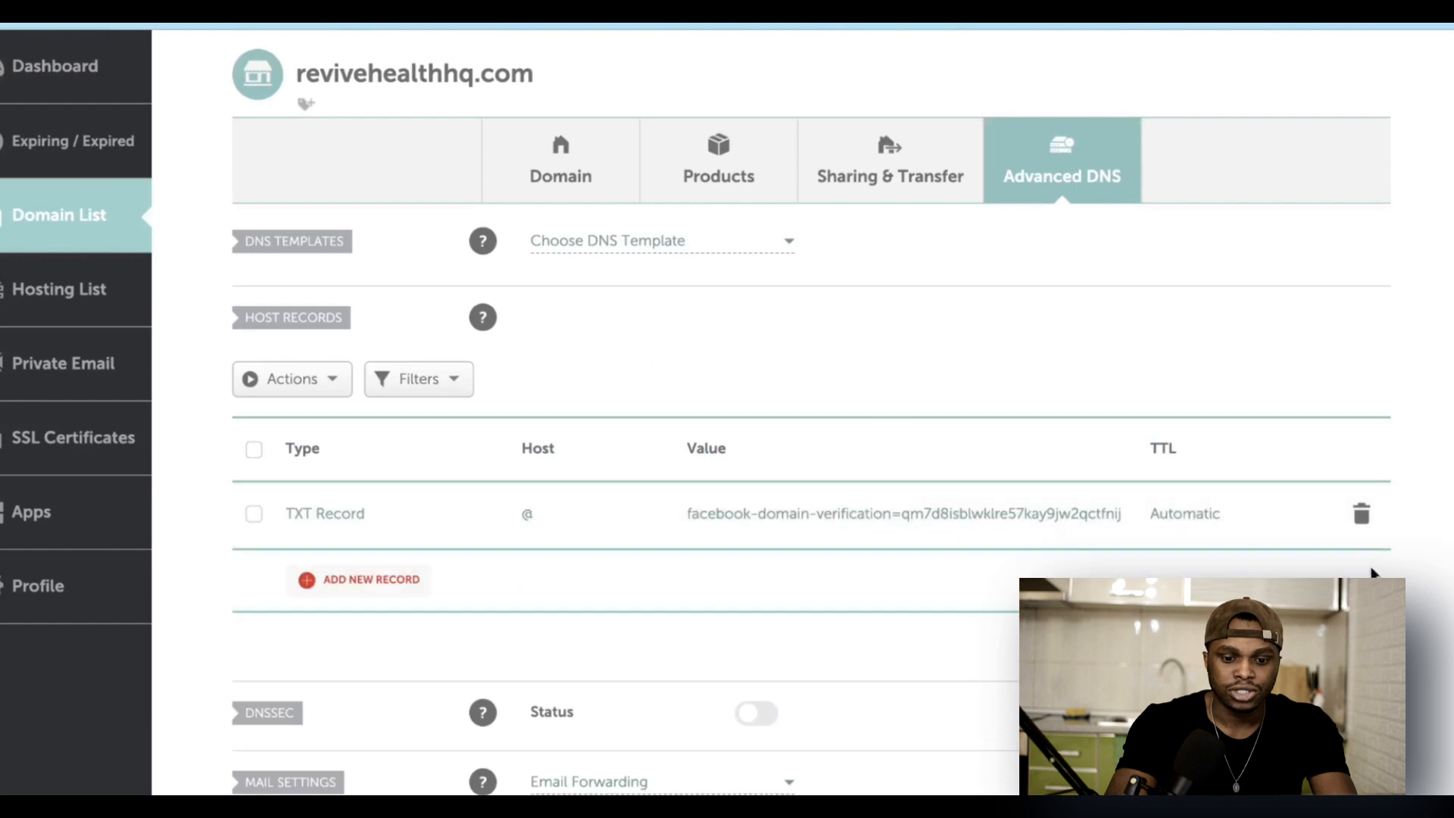
pyautogui.click(1362, 515)
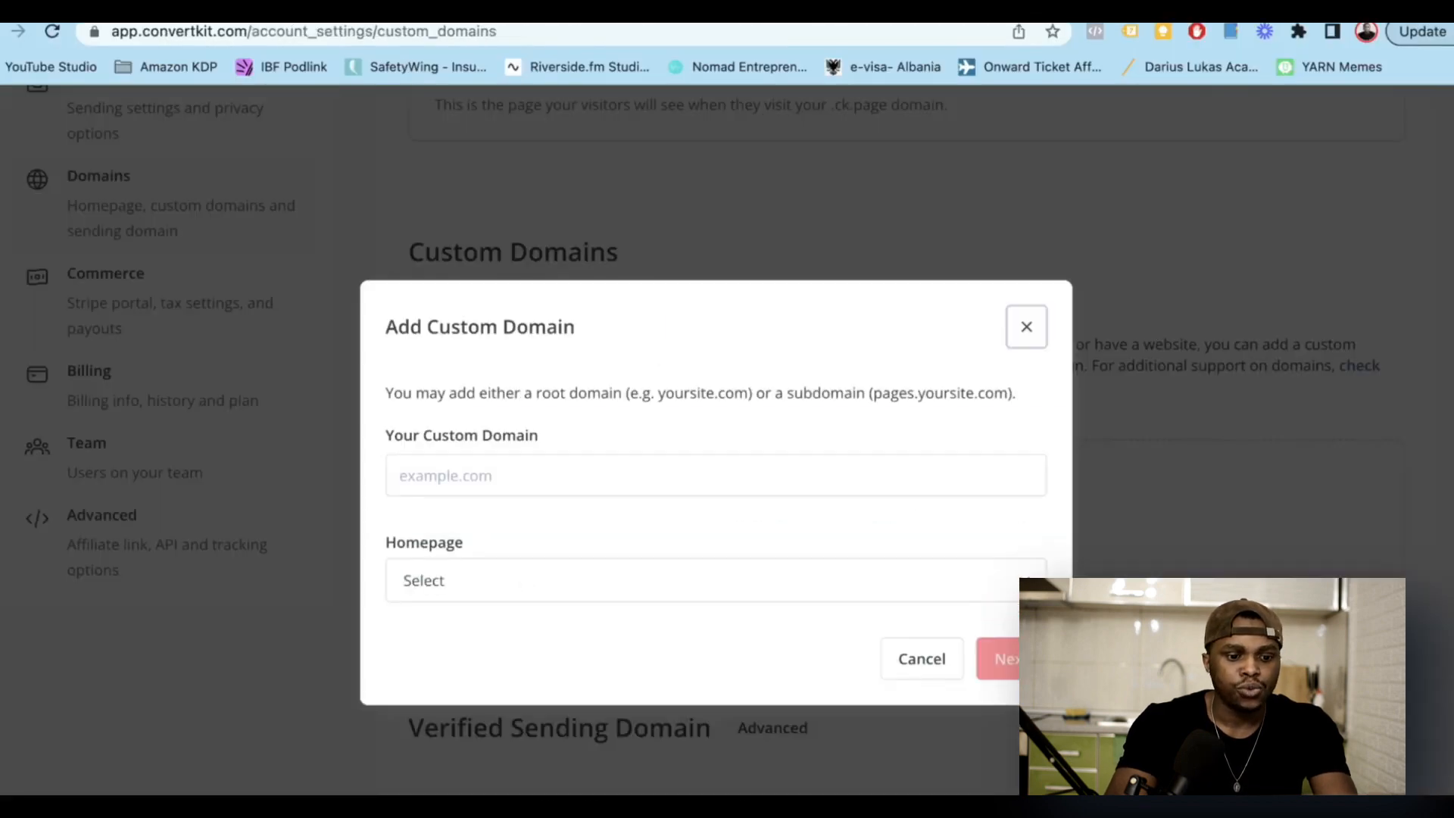
# Step: Enter revivehealthhq.com as the custom domain, choose Test Landing page as homepage, and continue
pyautogui.click(513, 451)
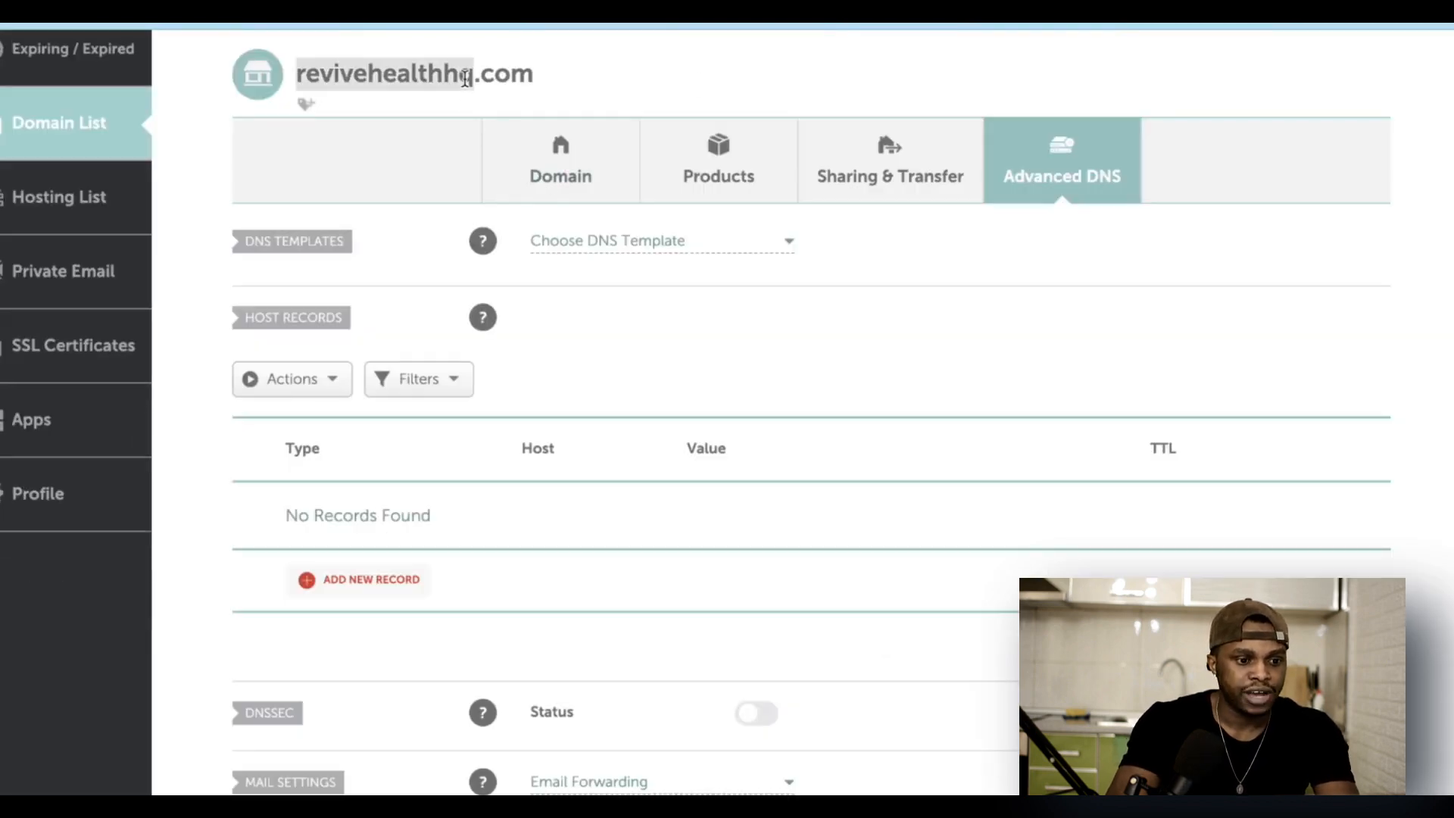
pyautogui.doubleClick(466, 78)
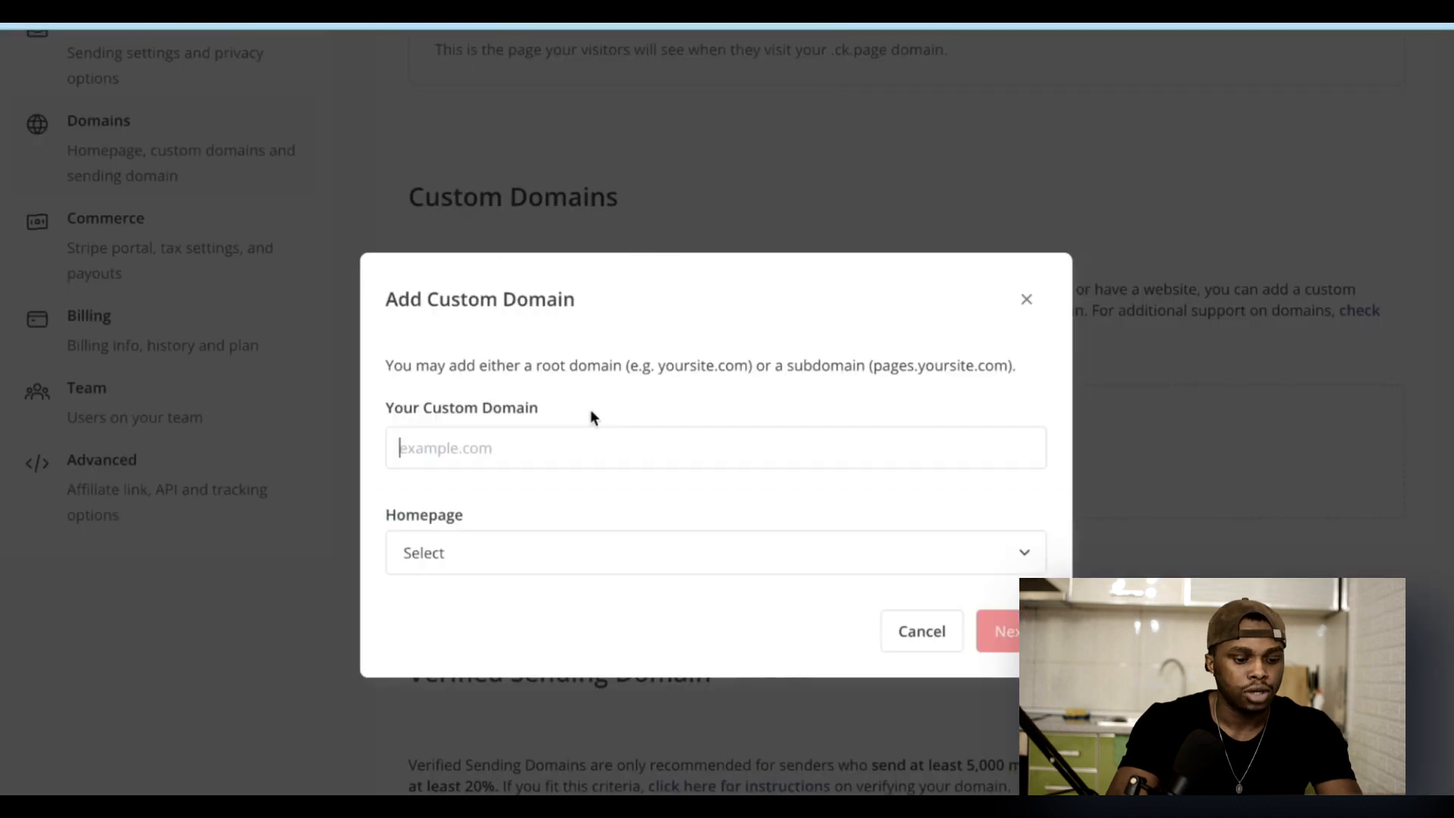
pyautogui.write('revivehealthhq.com')
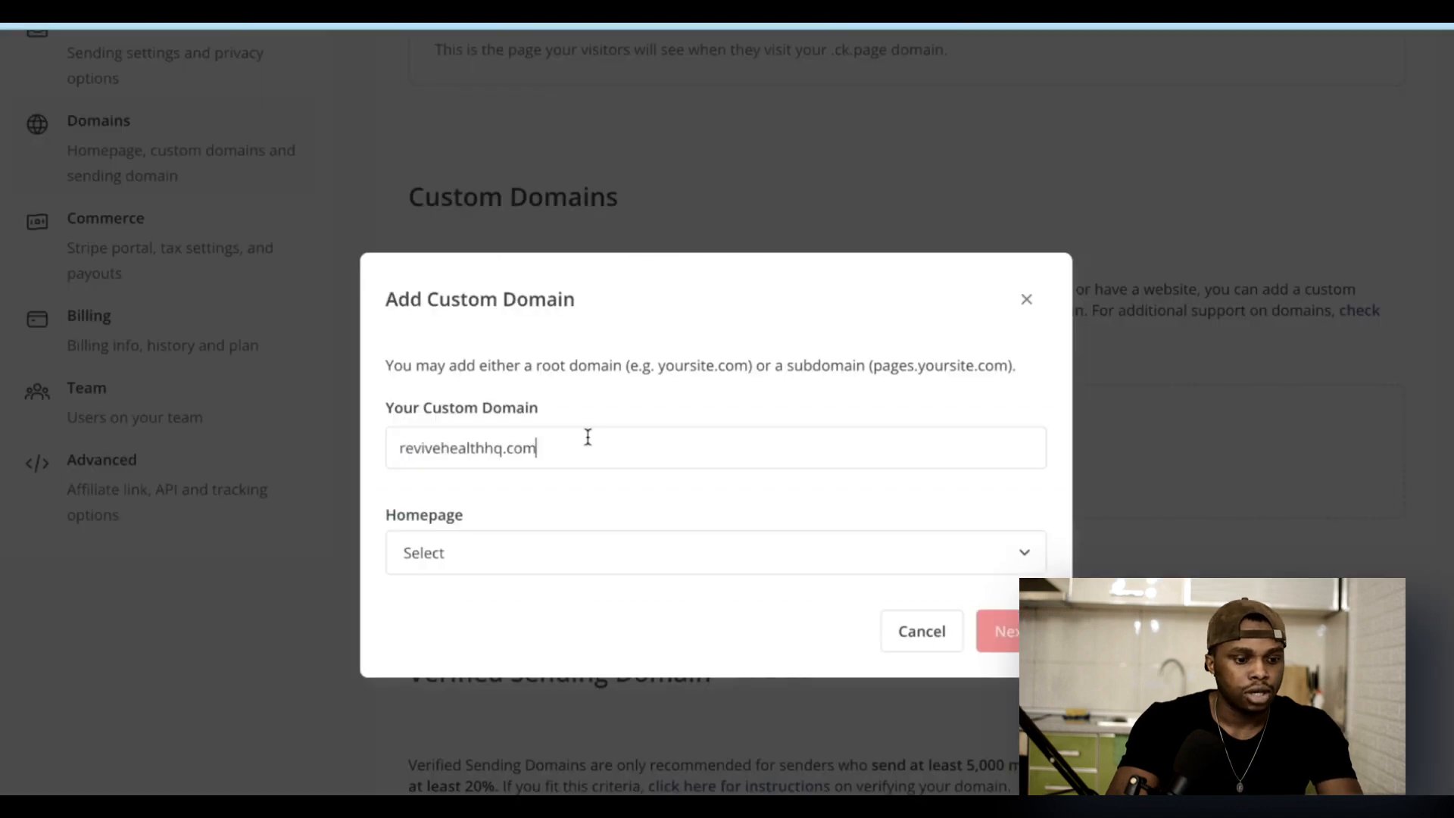
pyautogui.click(505, 566)
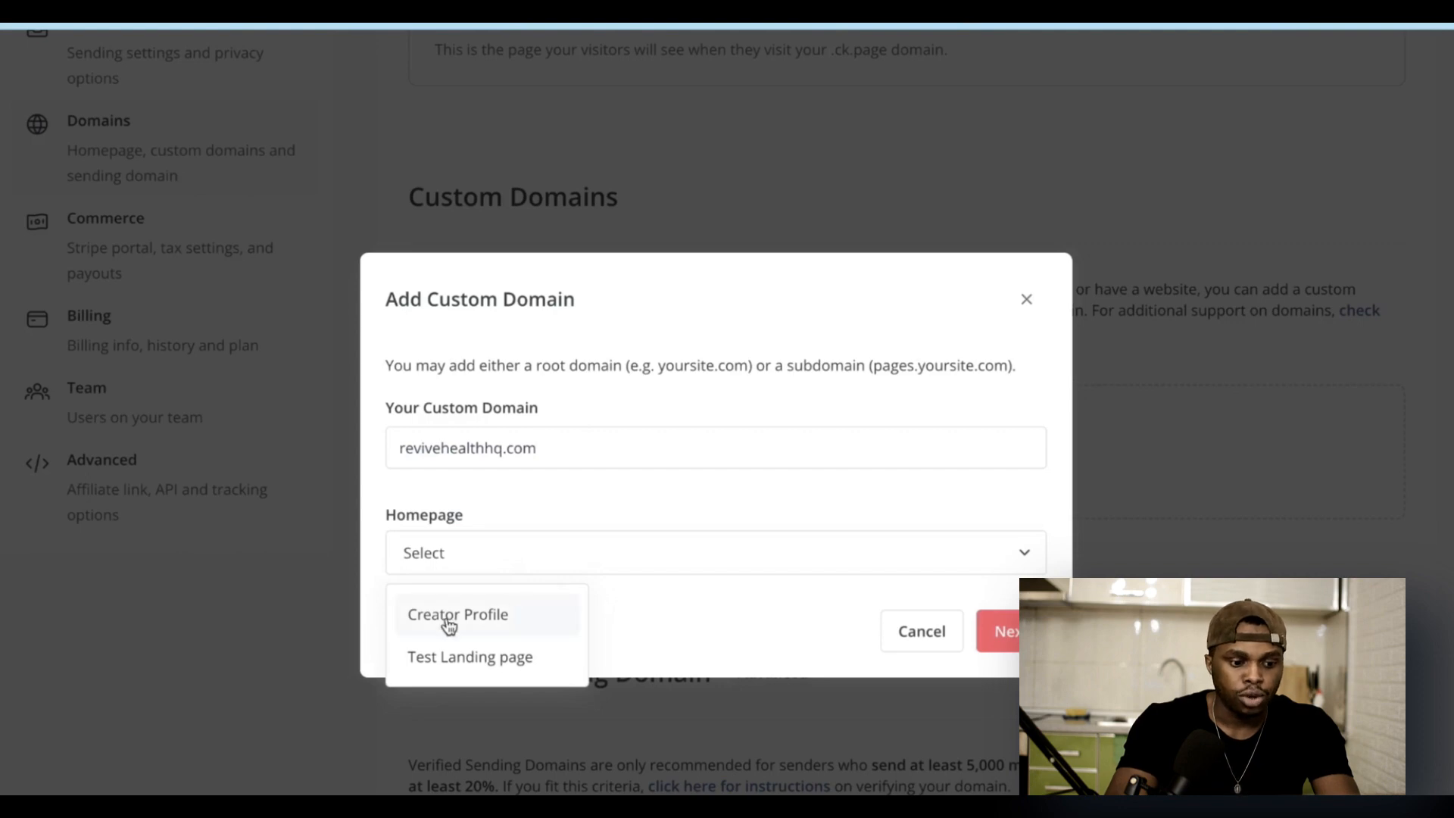
pyautogui.click(473, 659)
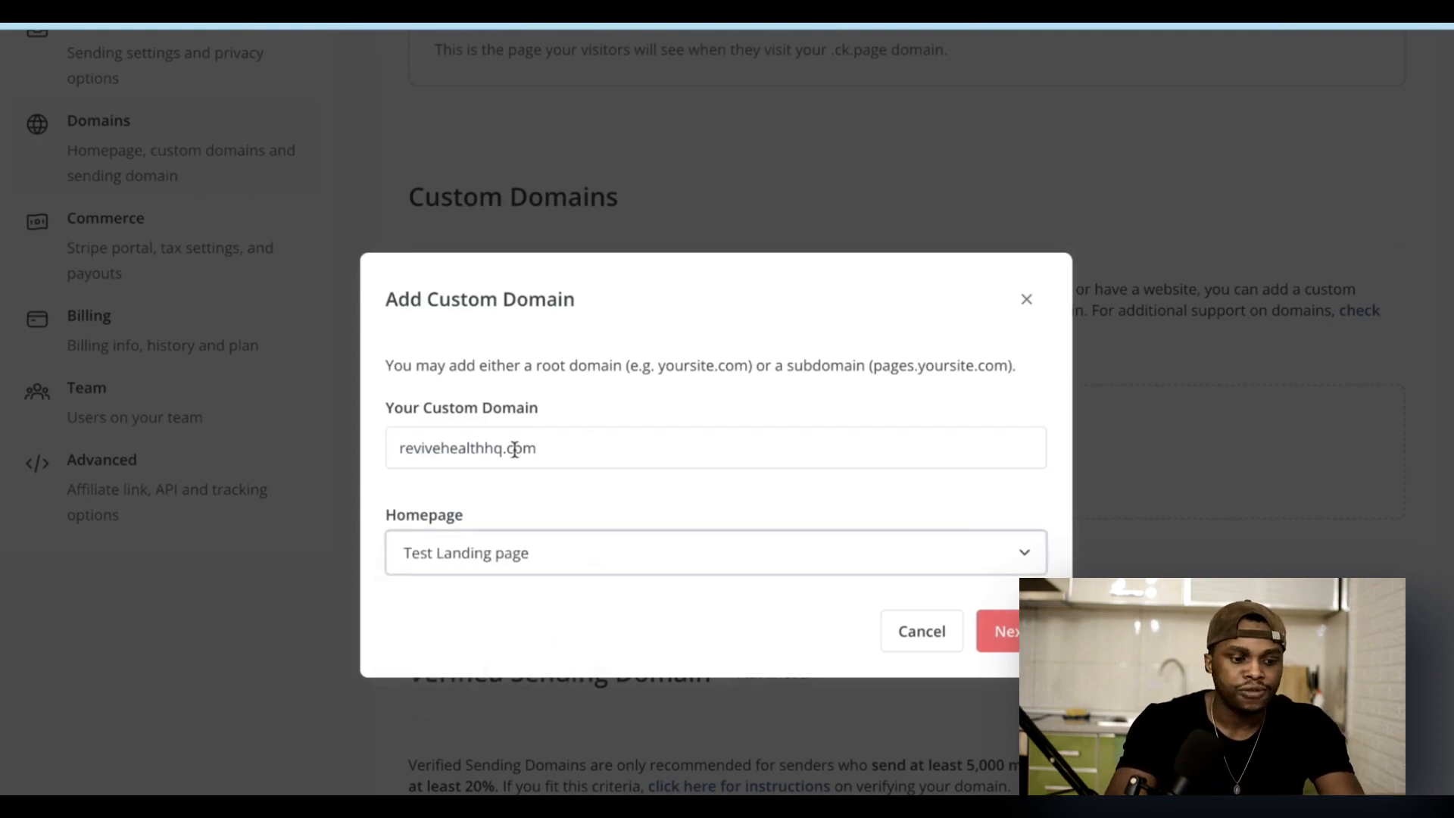
pyautogui.click(1008, 628)
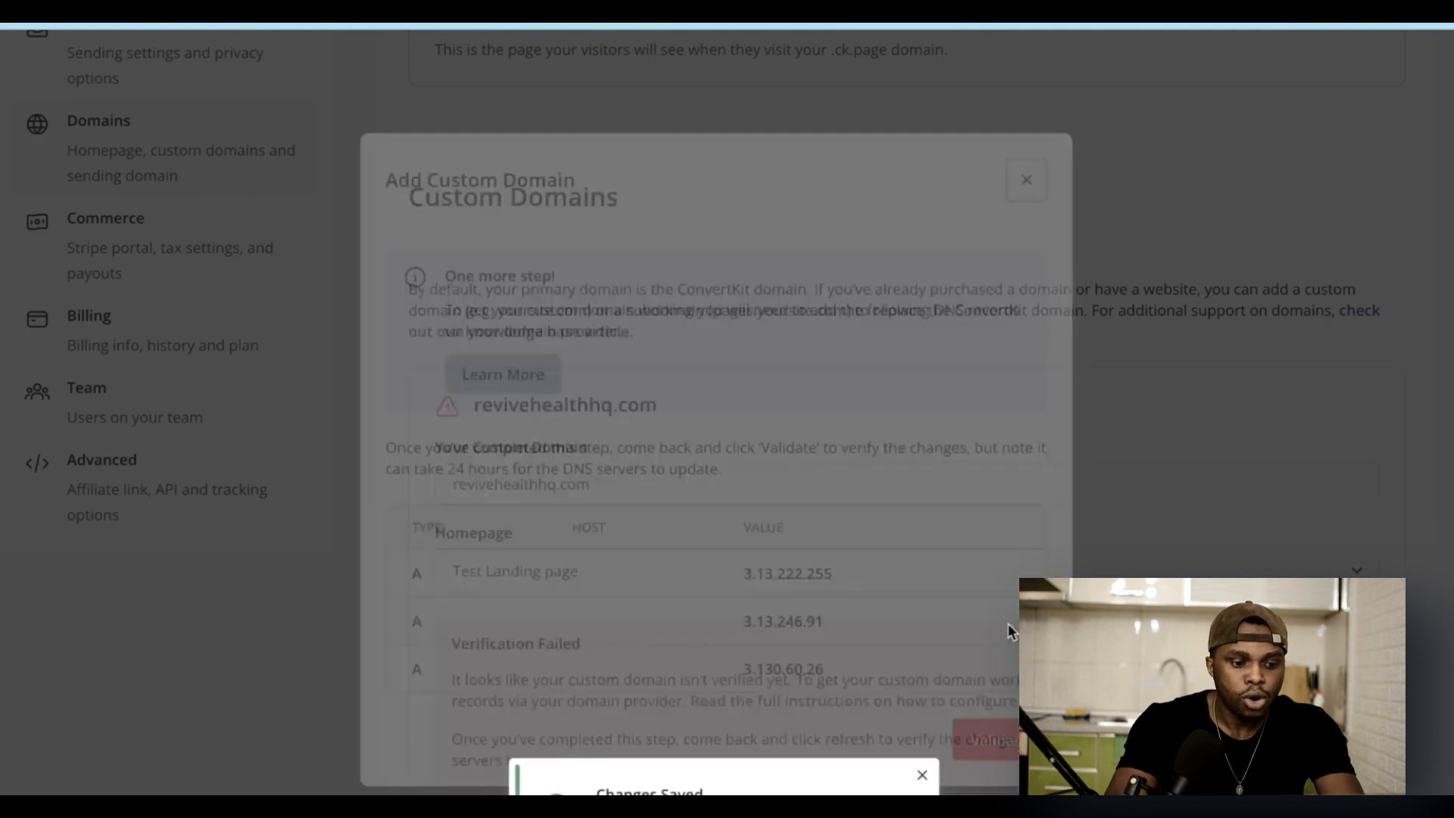
# Step: Add an A record with host @ and value 3.13.222.255
pyautogui.scroll(-2, 648, 488)
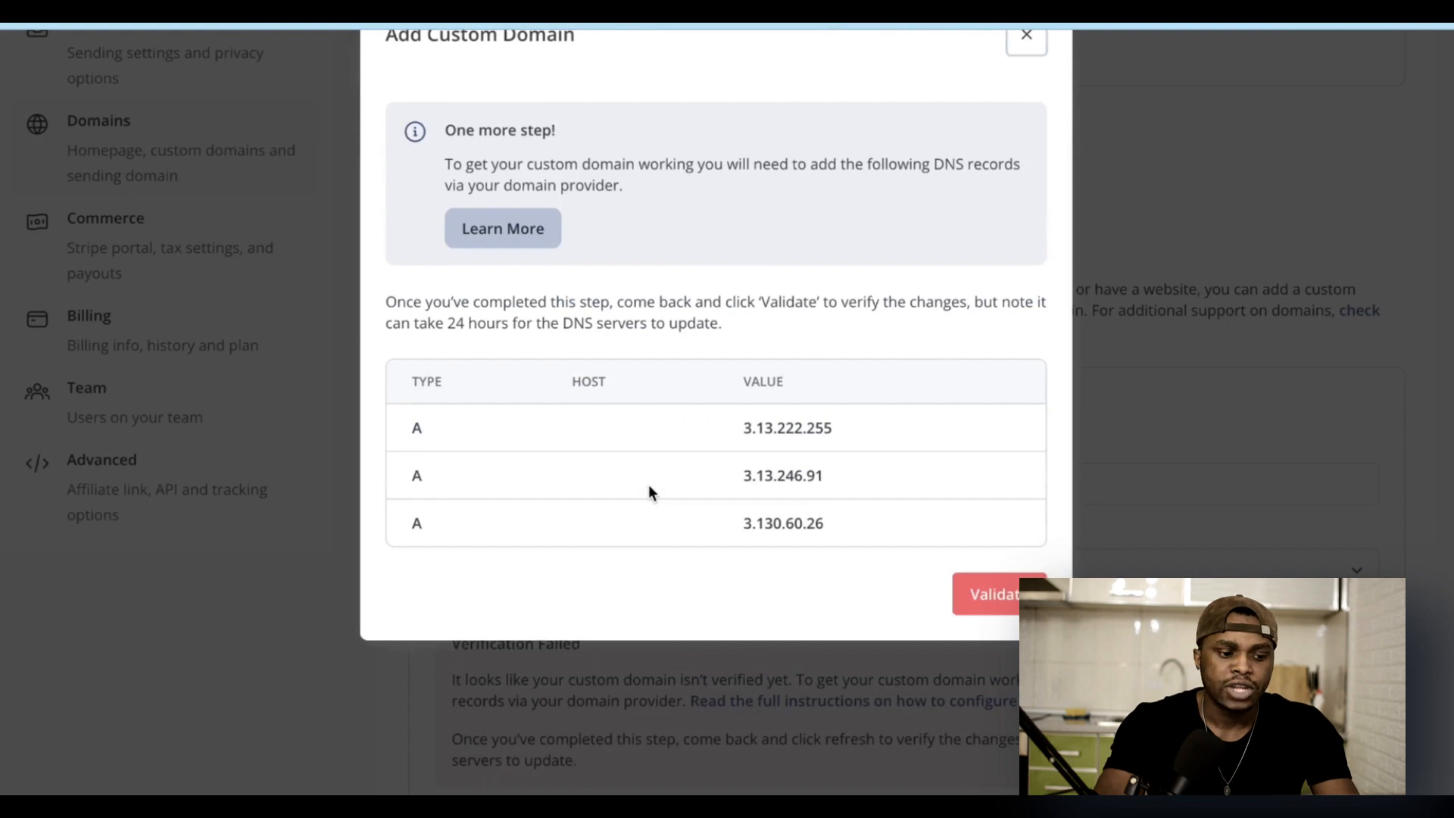
pyautogui.doubleClick(776, 427)
pyautogui.hotkey('ctrl', 'c')
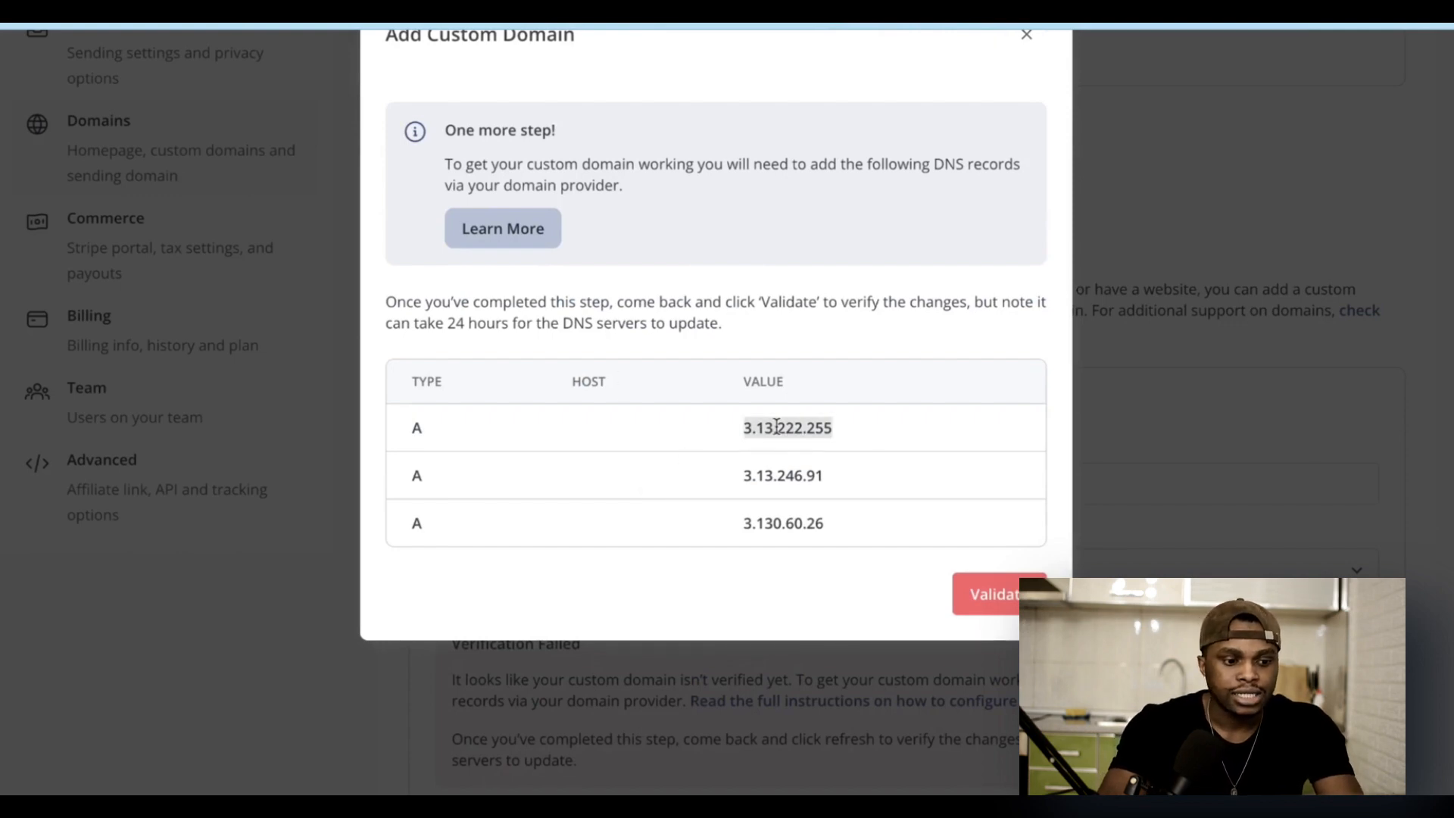
pyautogui.moveTo(414, 445); pyautogui.dragTo(428, 438)
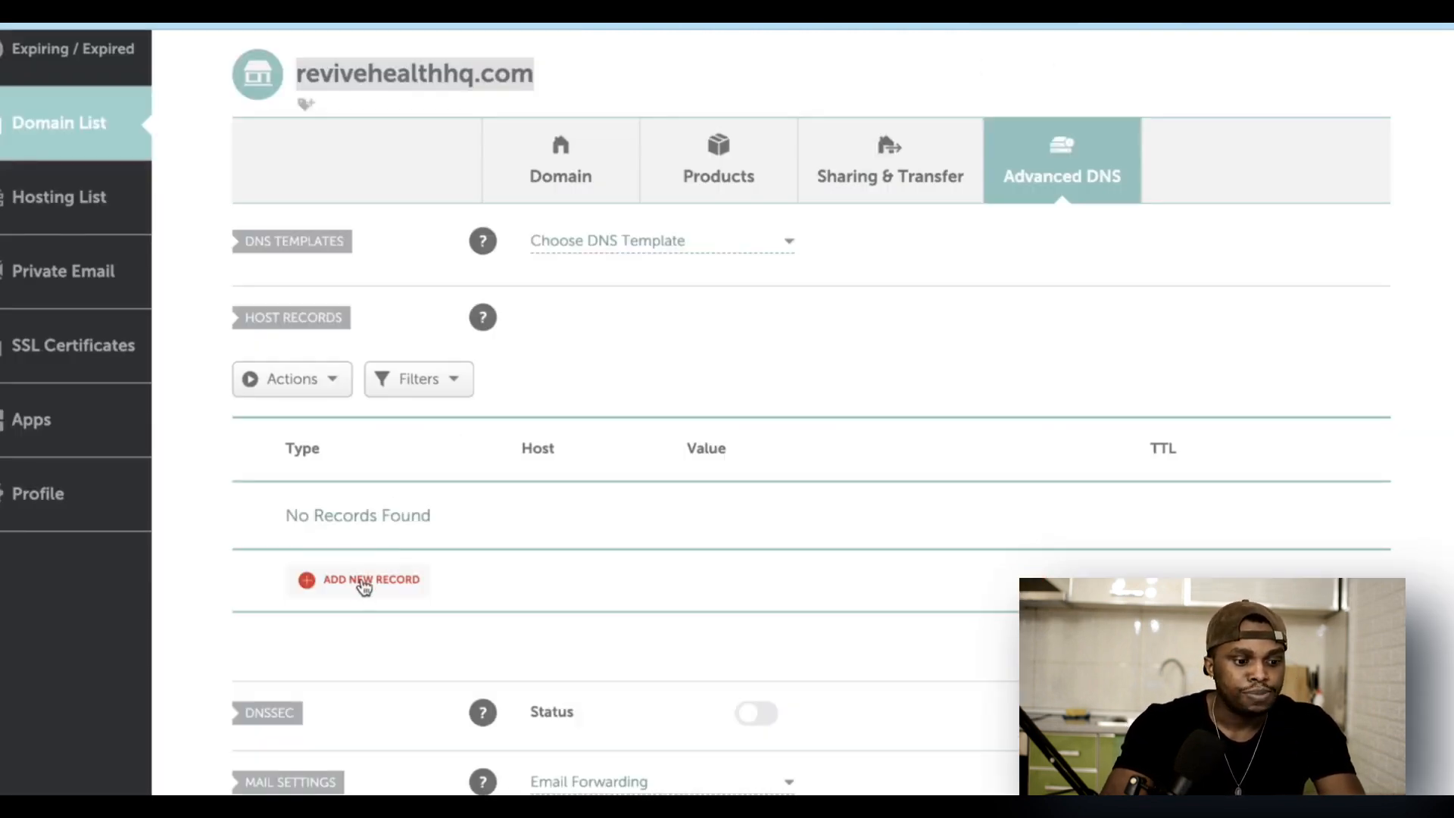
pyautogui.click(364, 580)
pyautogui.click(381, 340)
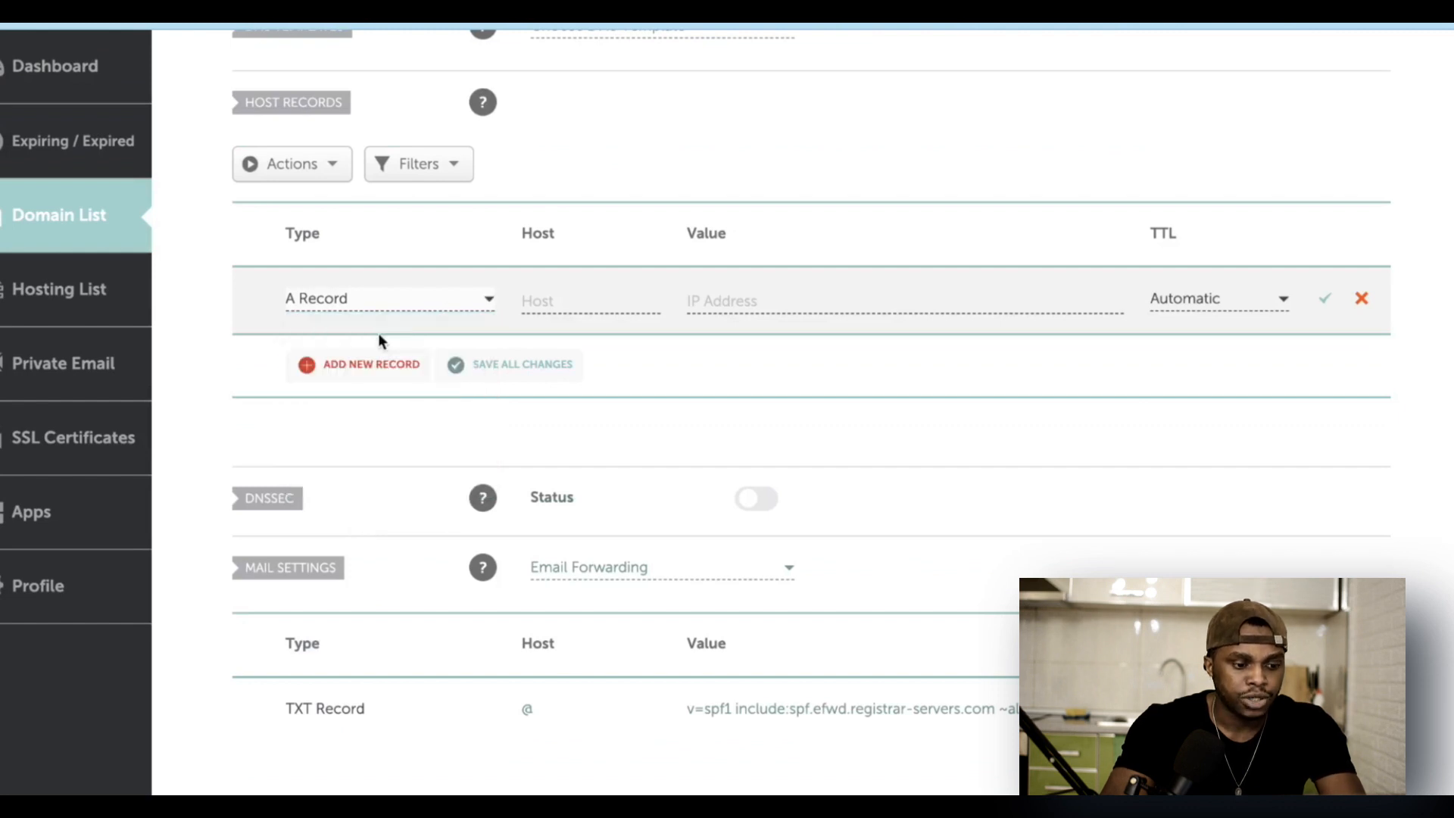
pyautogui.click(561, 302)
pyautogui.write('@')
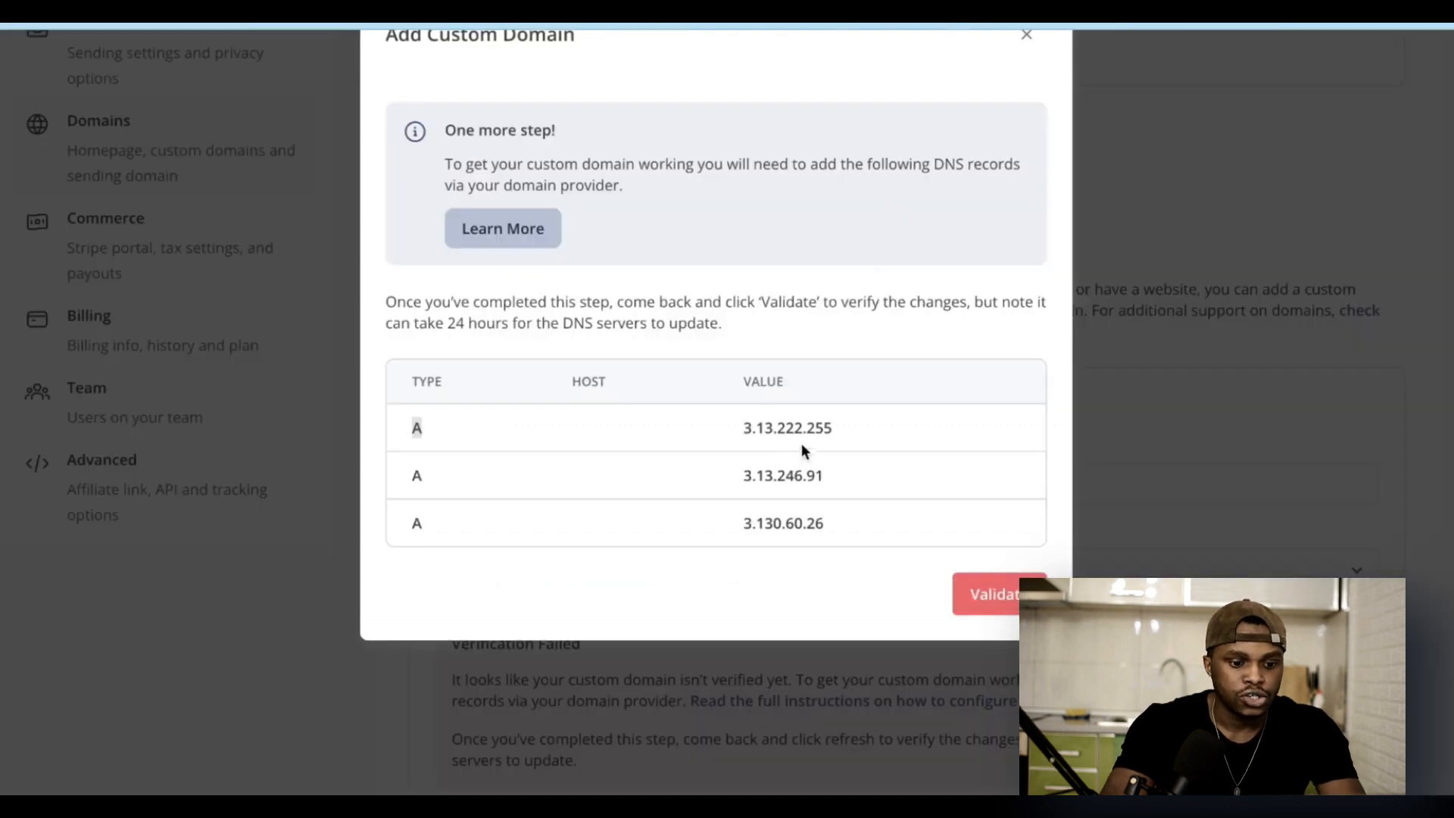
pyautogui.doubleClick(807, 426)
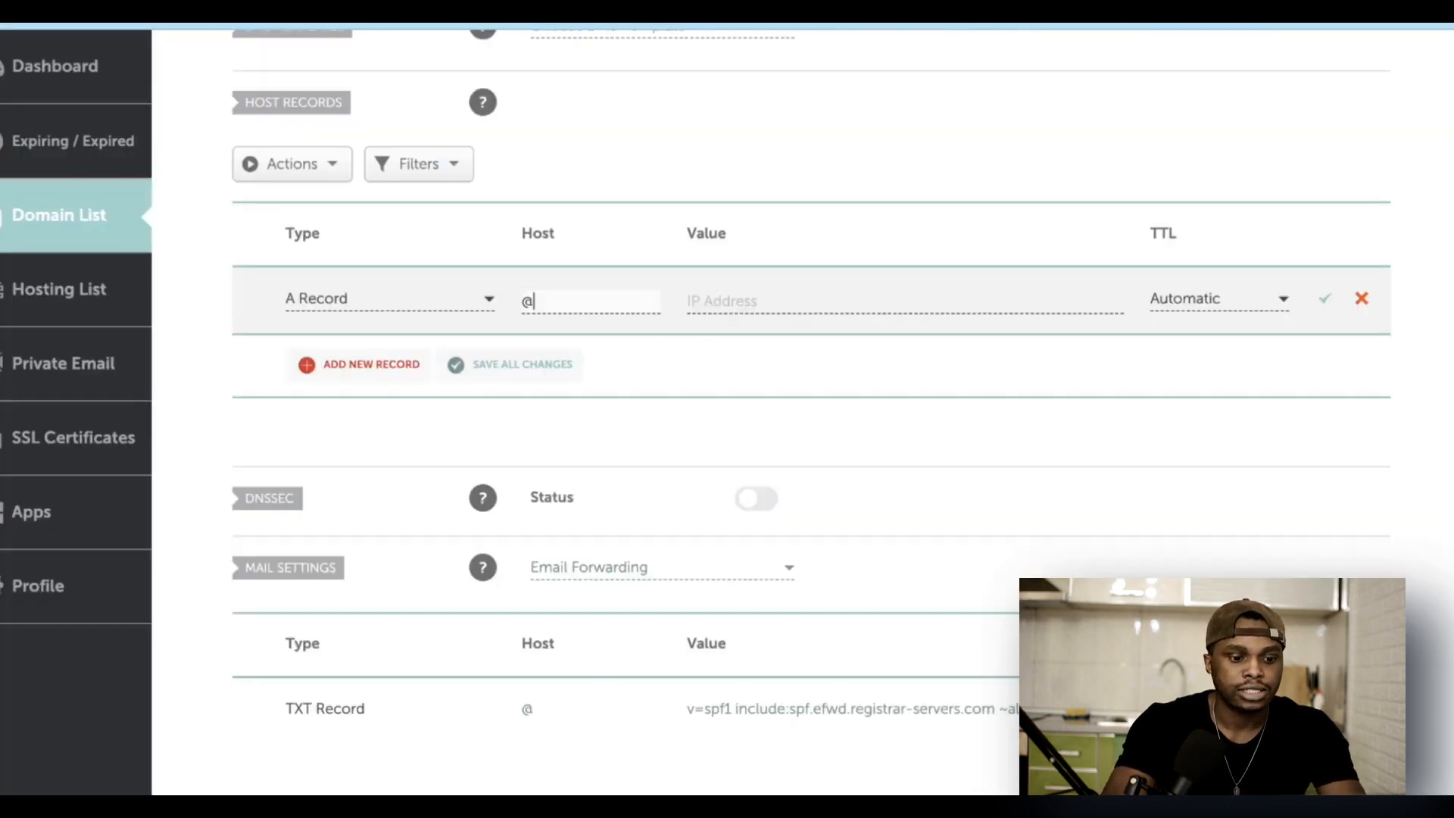
pyautogui.hotkey('ctrl', 'v')
# Step: Add a second @ A record pointing to 3.13.246.91
pyautogui.click(341, 377)
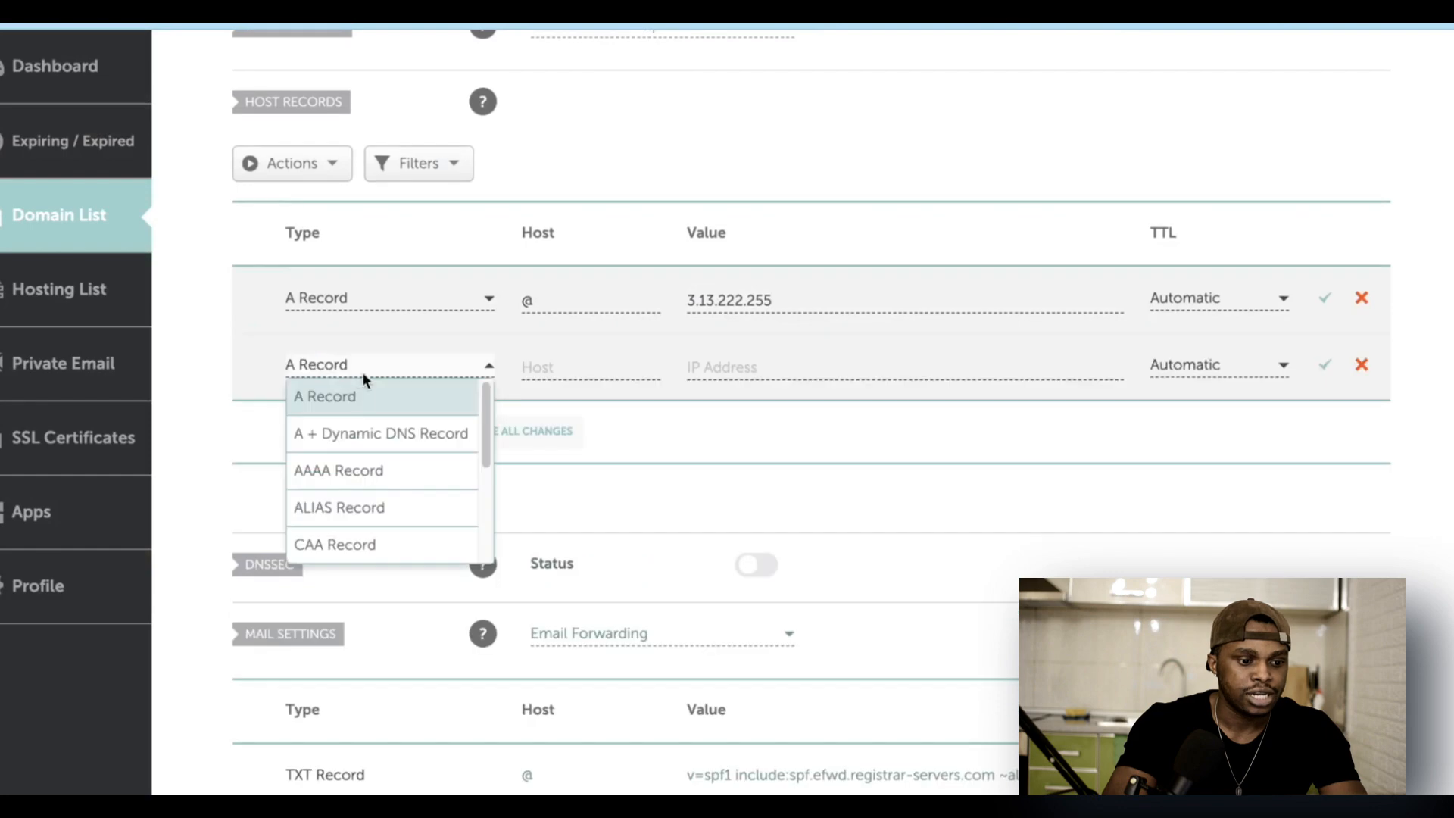
pyautogui.click(355, 413)
pyautogui.click(577, 367)
pyautogui.write('@')
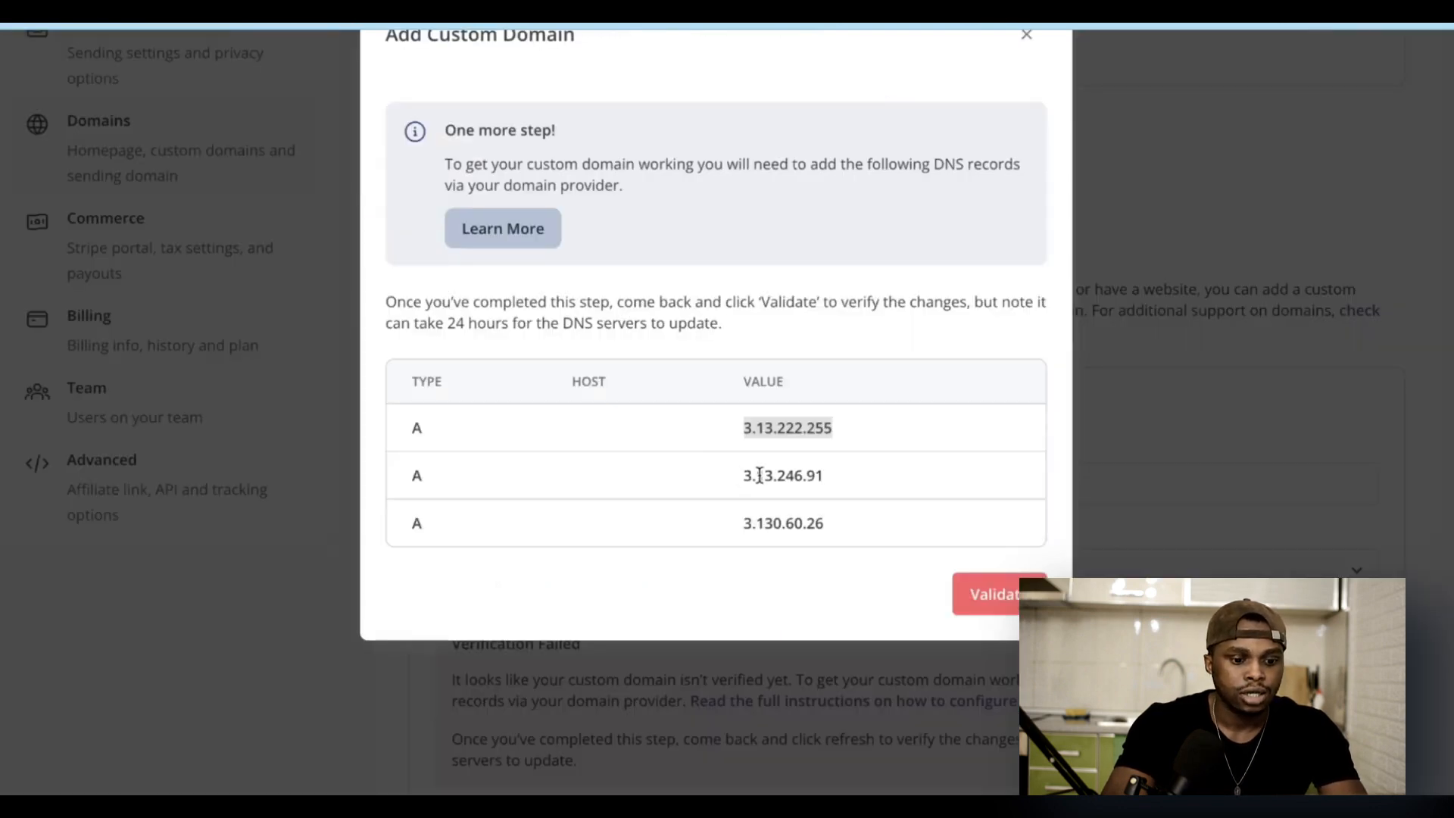
pyautogui.doubleClick(759, 475)
pyautogui.hotkey('ctrl', 'c')
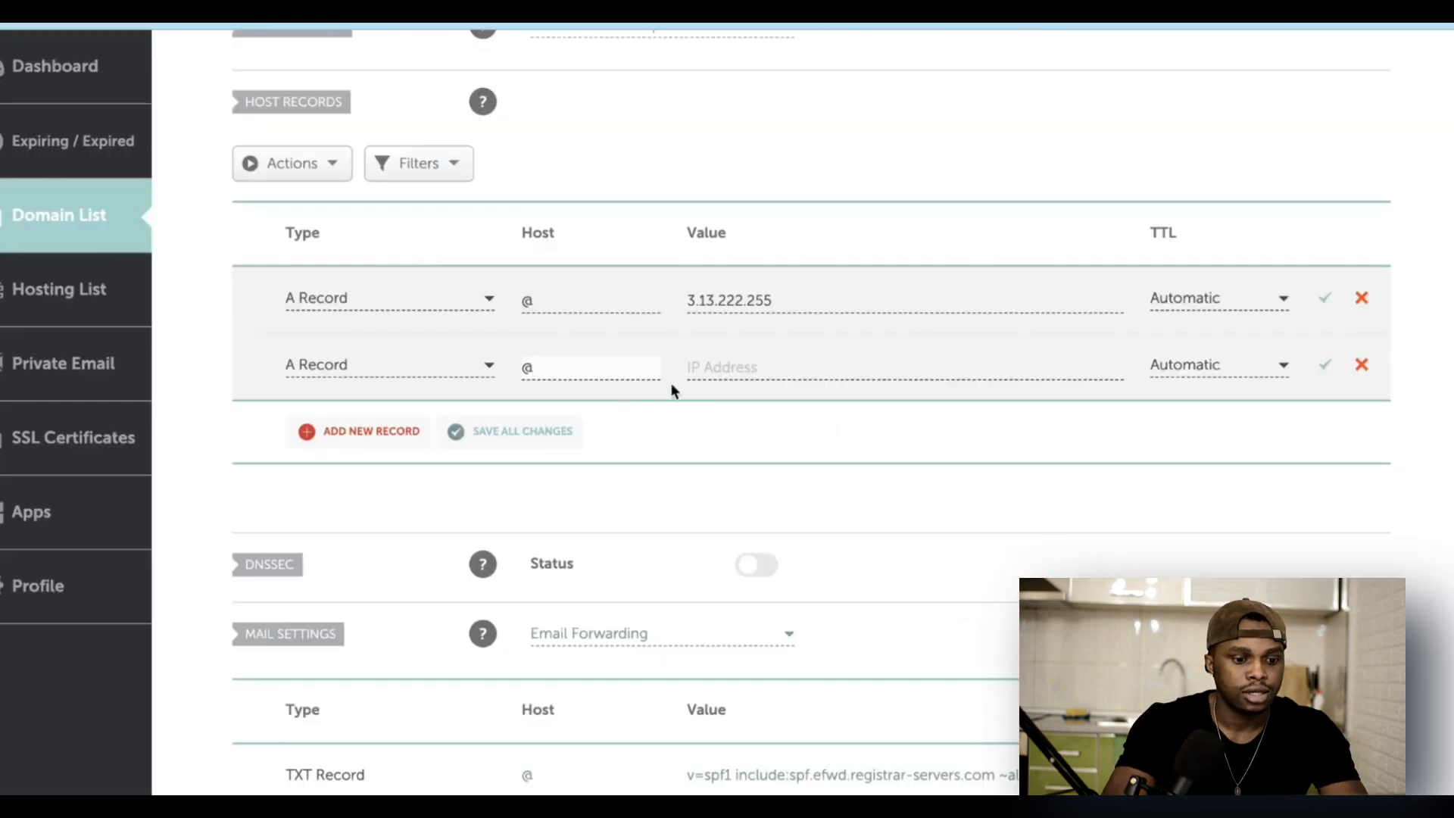
pyautogui.click(708, 370)
pyautogui.hotkey('ctrl', 'v')
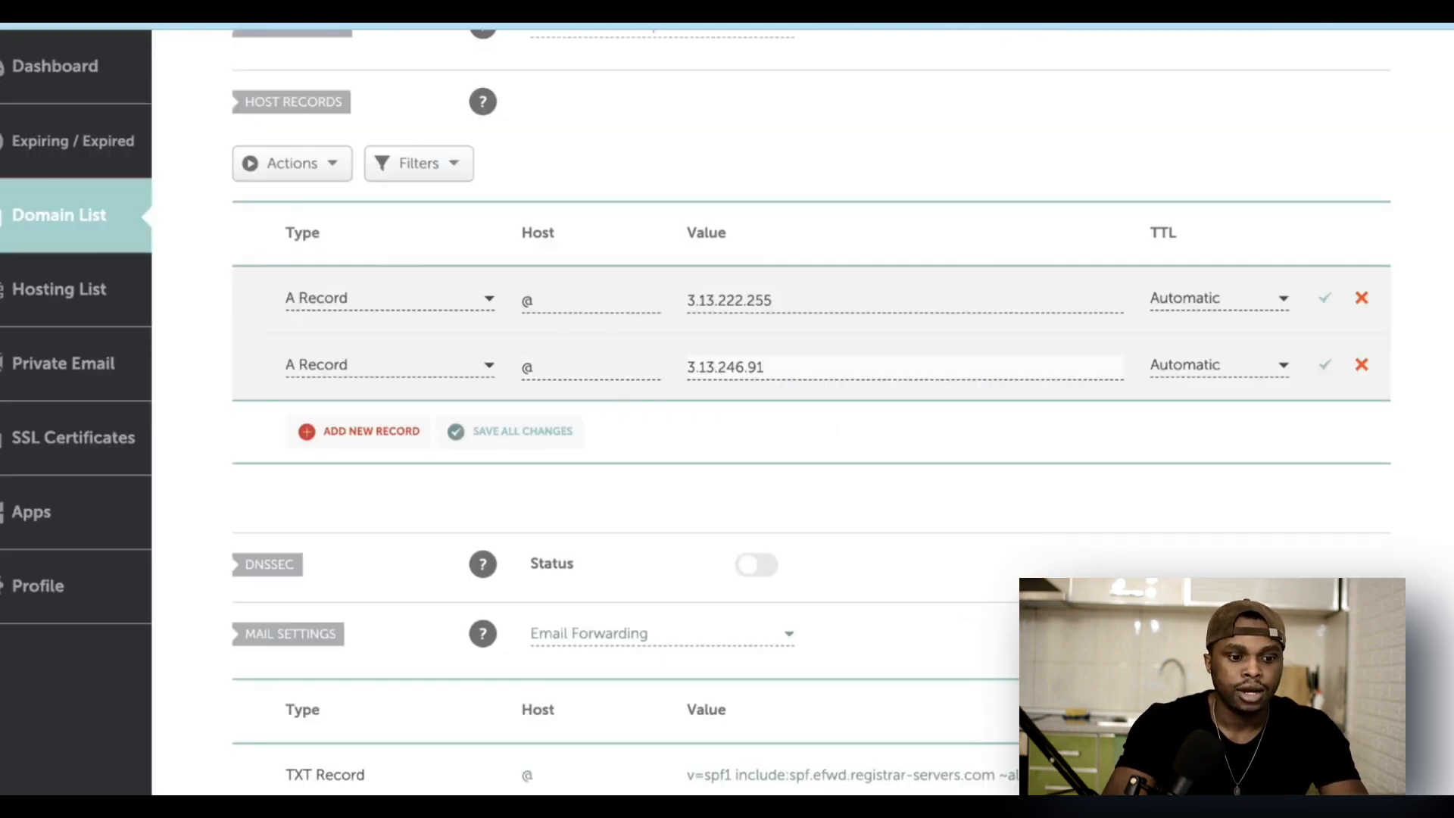
# Step: Add a third @ A record for 3.130.60.26 and save all changes
pyautogui.click(416, 434)
pyautogui.click(381, 407)
pyautogui.click(545, 369)
pyautogui.write('@')
pyautogui.click(766, 375)
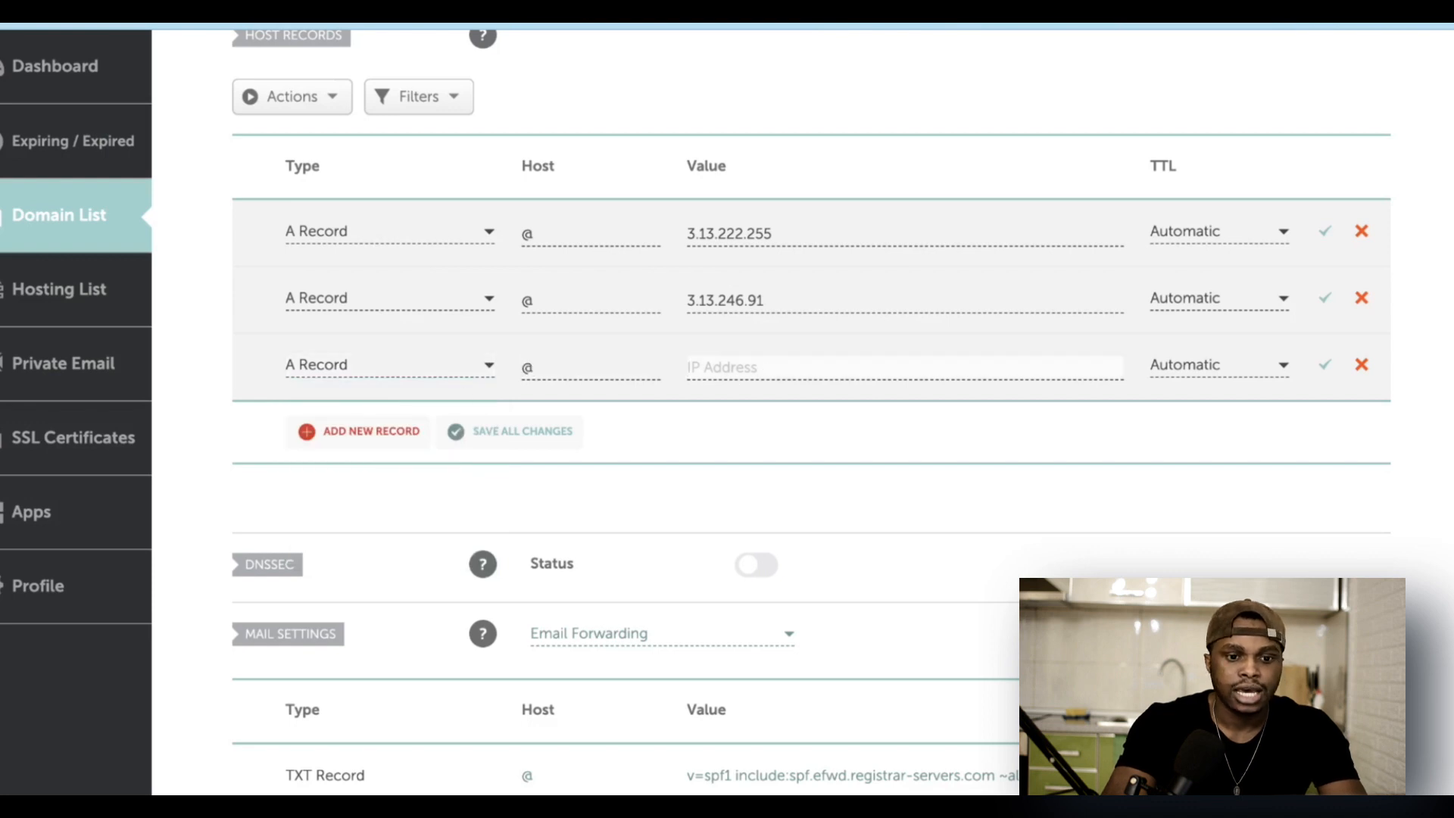
pyautogui.hotkey('ctrl', 'shift', 'Tab')
pyautogui.doubleClick(813, 522)
pyautogui.hotkey('ctrl', 'c')
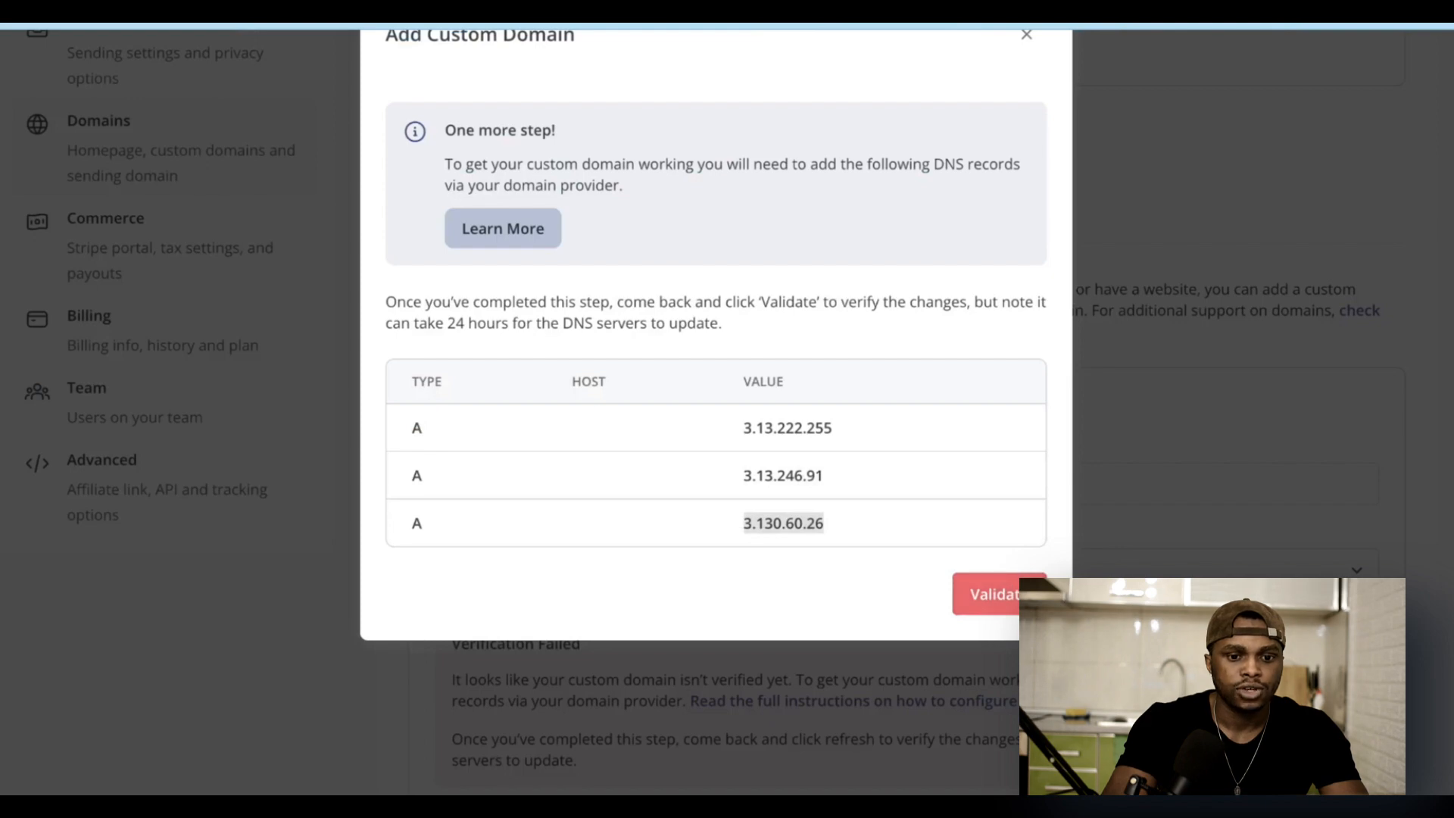
pyautogui.hotkey('ctrl', 'Tab')
pyautogui.hotkey('ctrl', 'v')
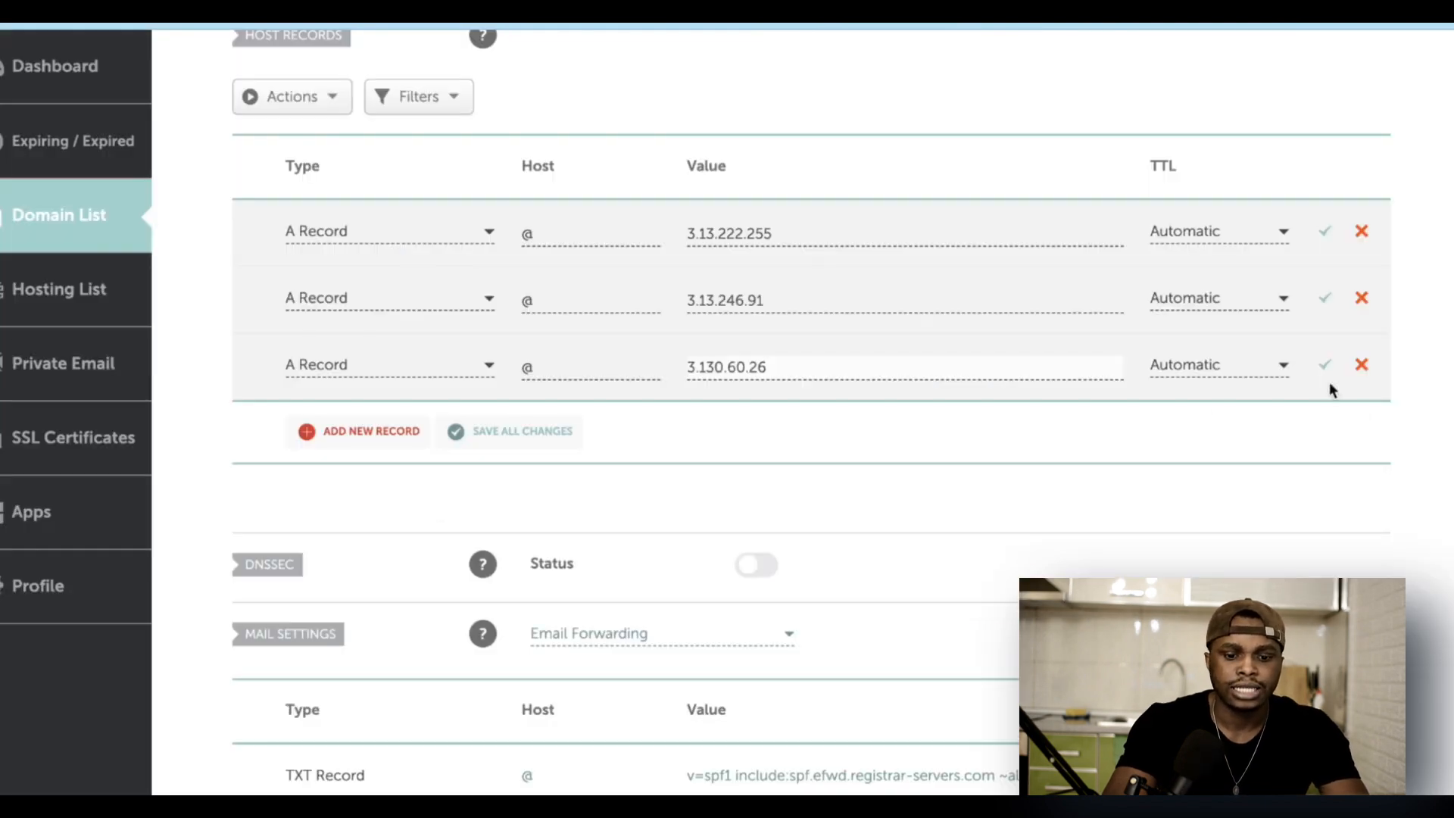
pyautogui.click(516, 442)
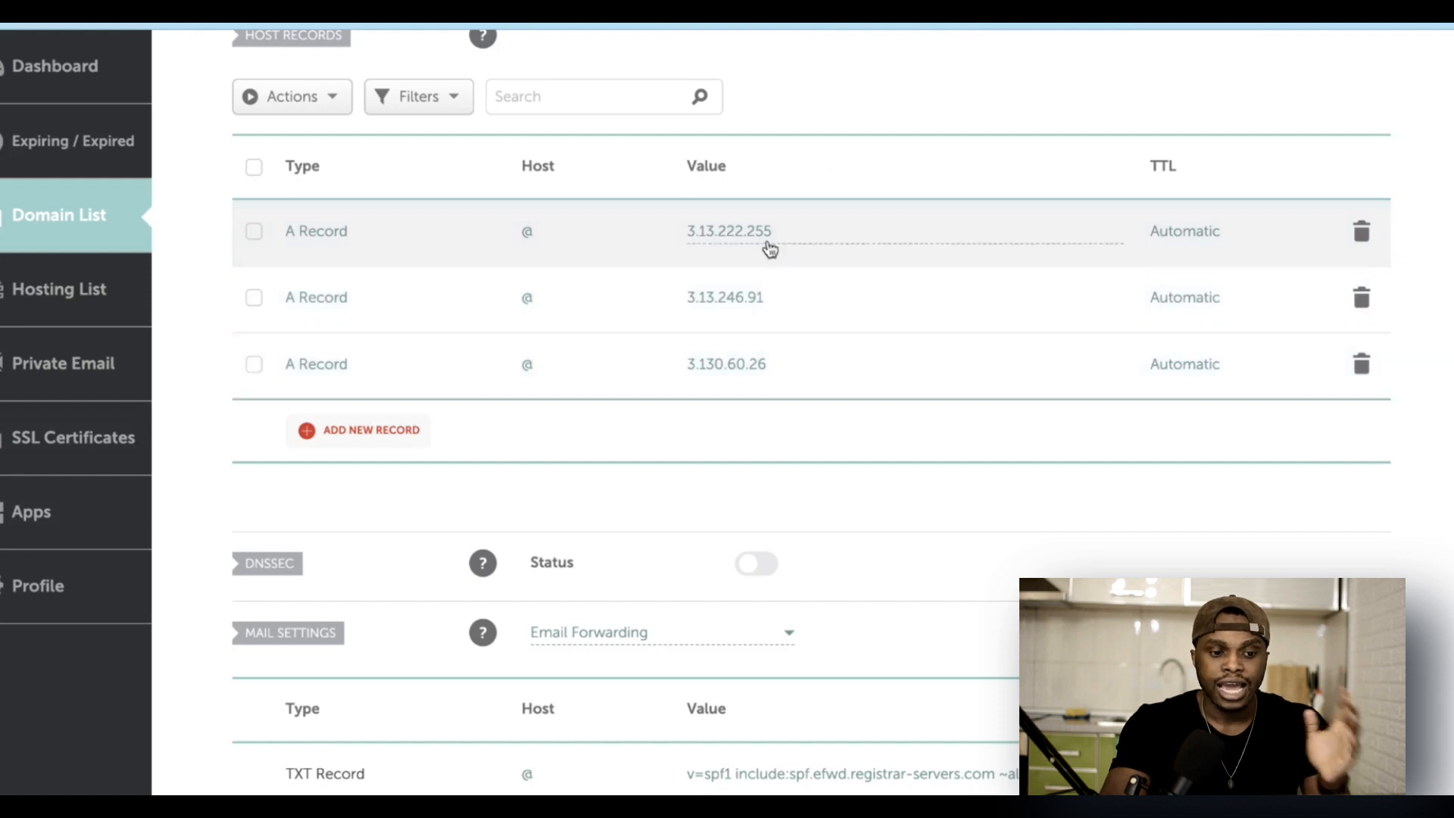
pyautogui.hotkey('ctrl', 'Tab')
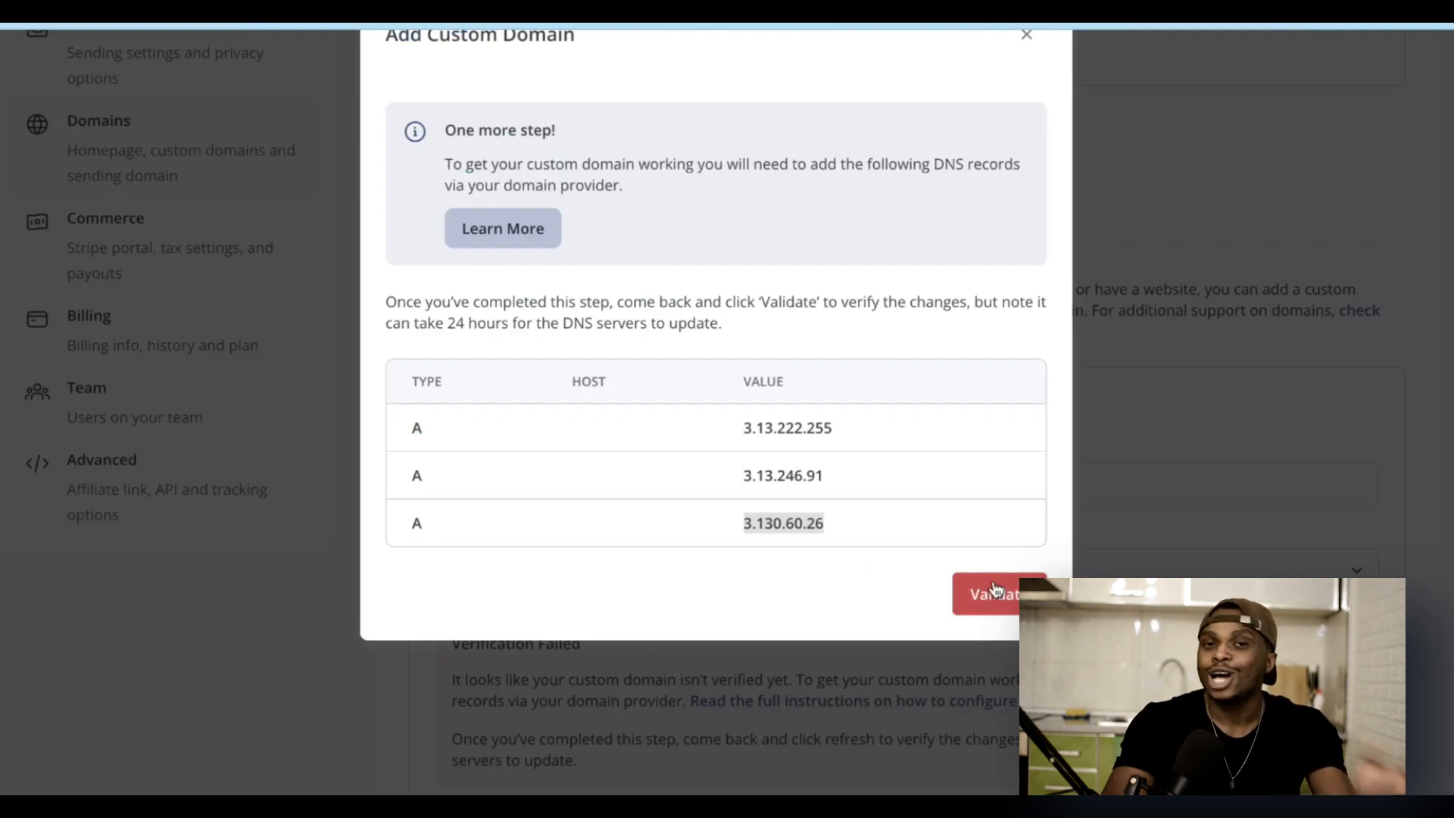
# Step: Run validation on revivehealthhq.com's new A records, see it fail, and close the custom domain dialog
pyautogui.click(838, 542)
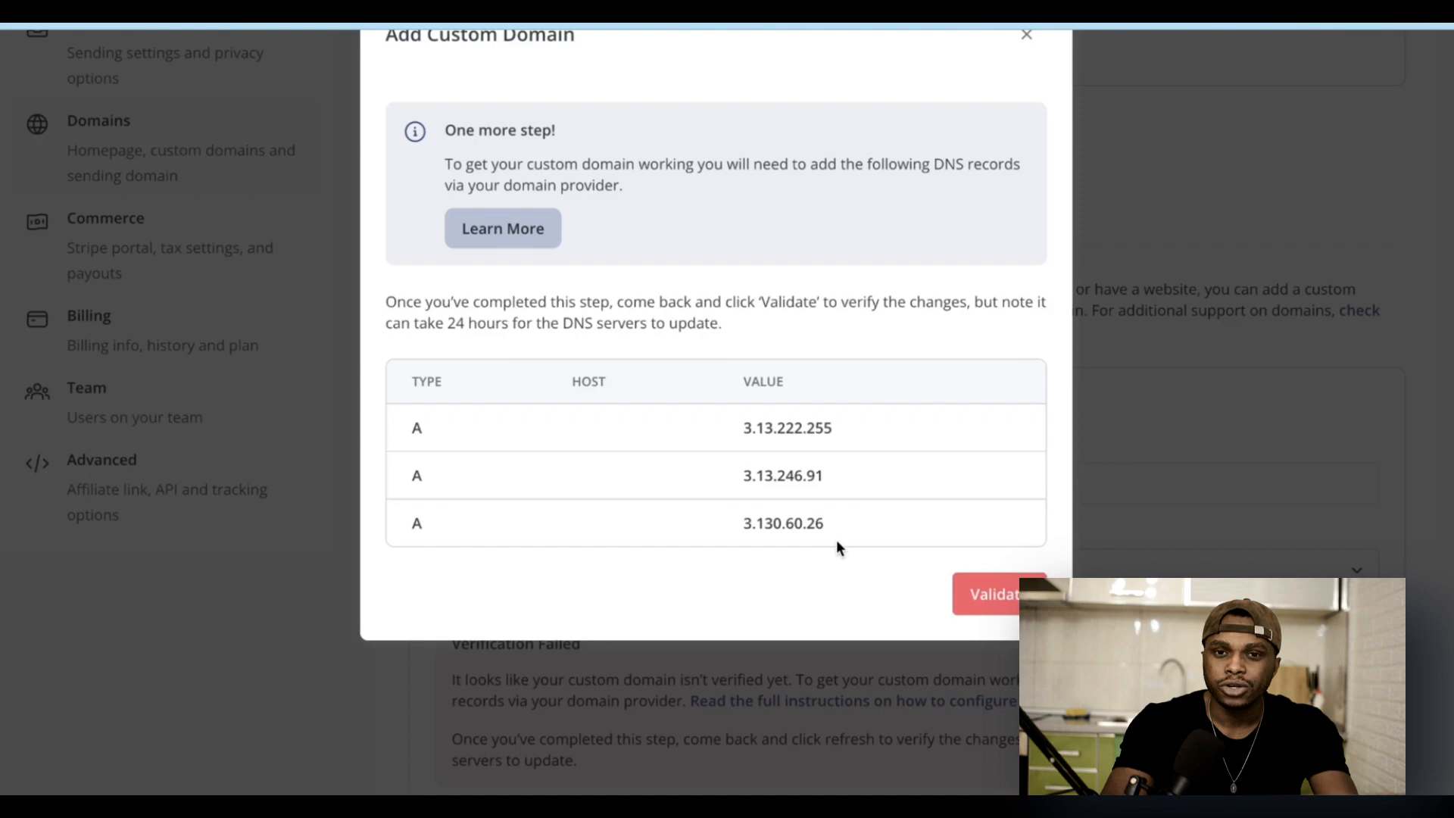
pyautogui.click(970, 592)
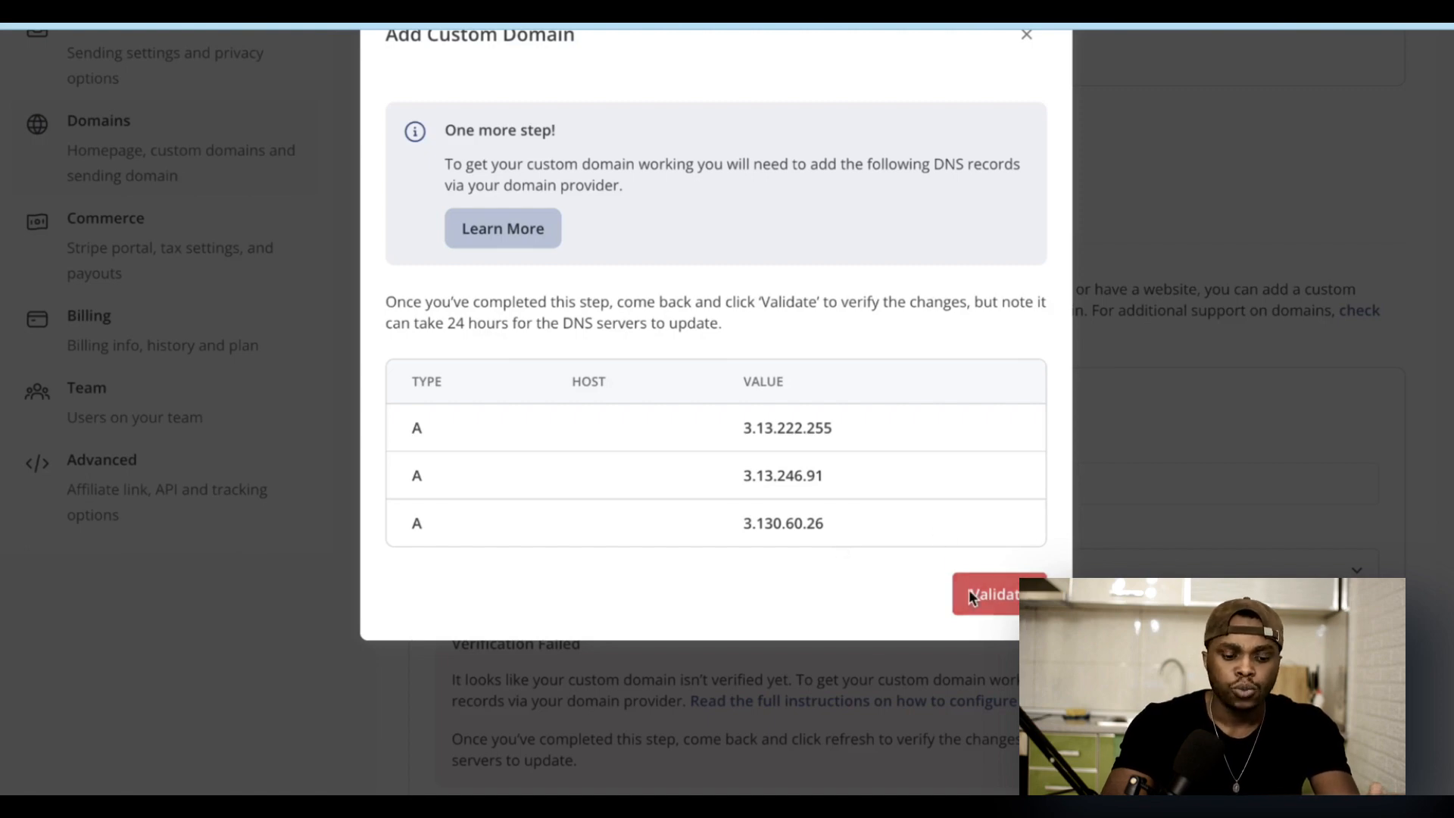
pyautogui.moveTo(424, 642); pyautogui.dragTo(695, 638)
pyautogui.scroll(2, 920, 227)
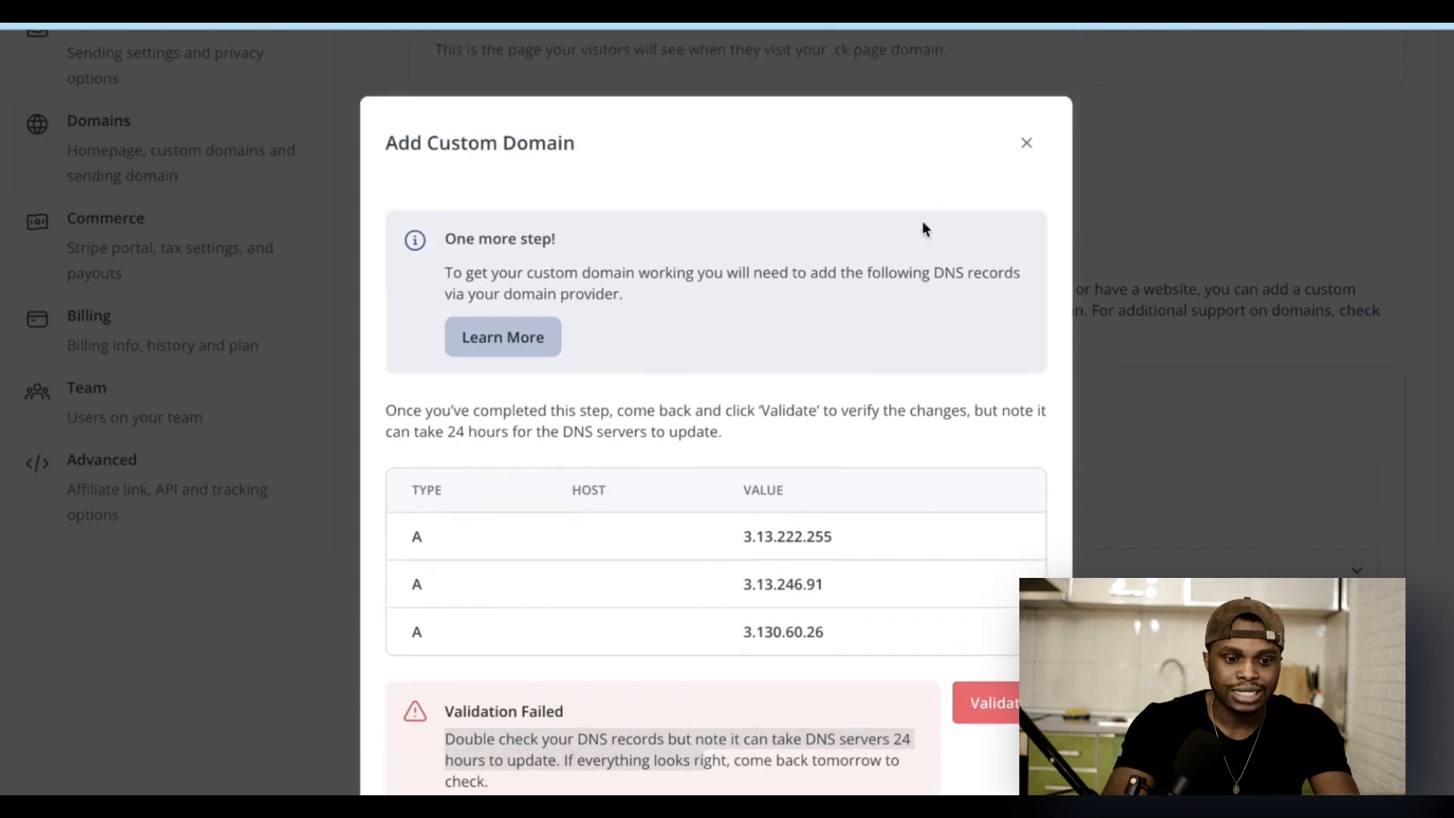
pyautogui.click(1026, 144)
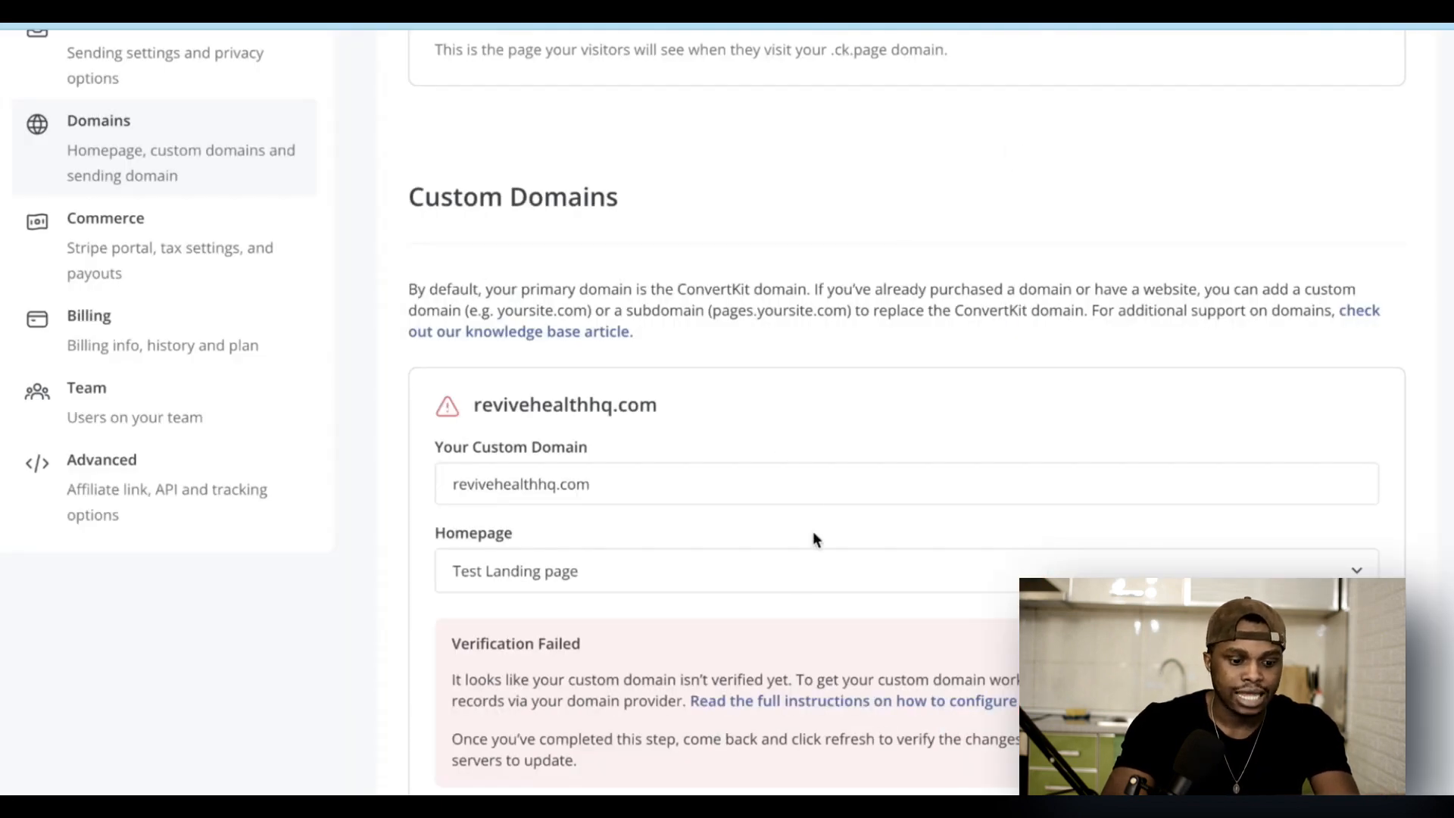
pyautogui.scroll(-5, 813, 535)
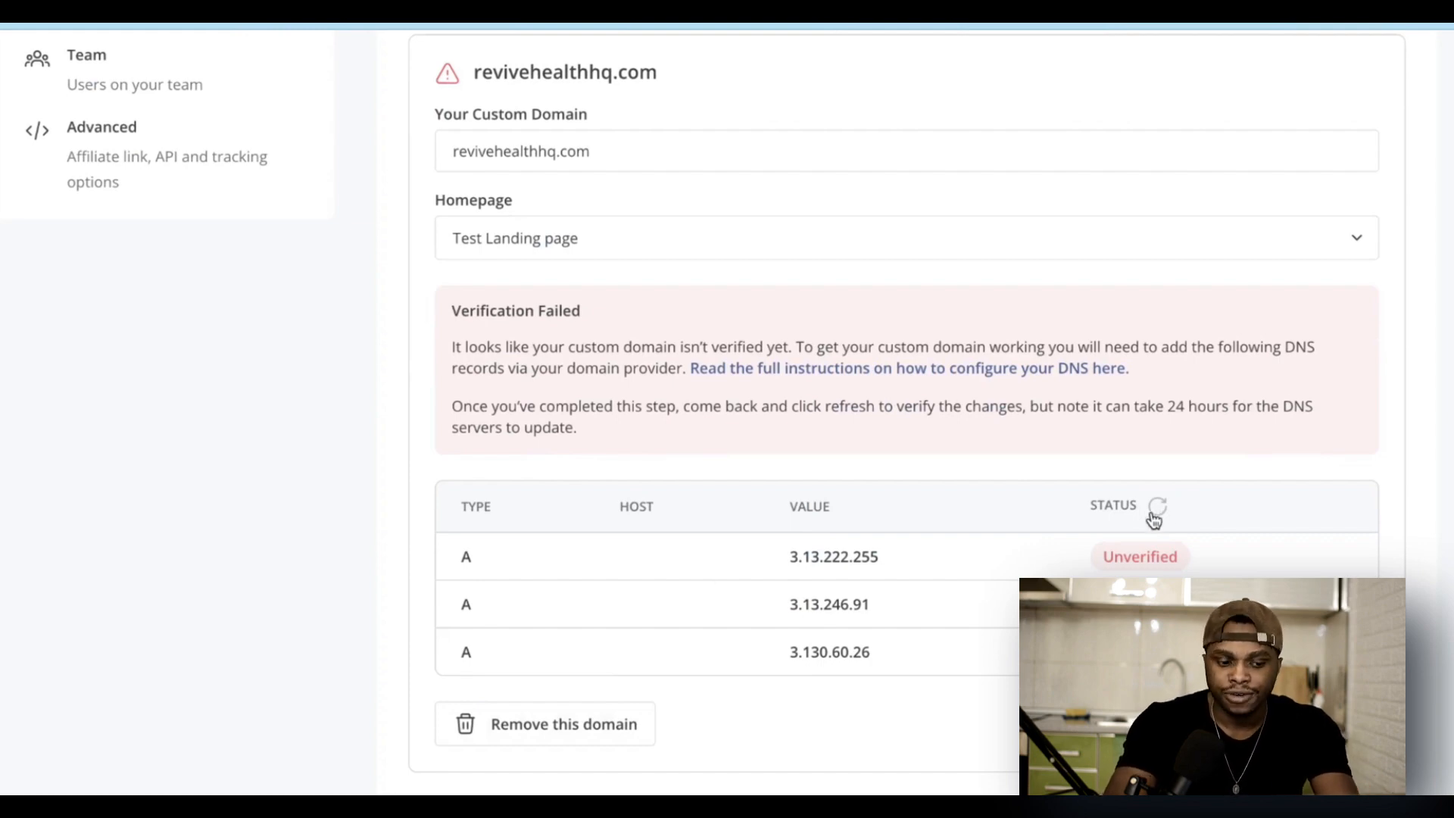
pyautogui.scroll(3, 1153, 520)
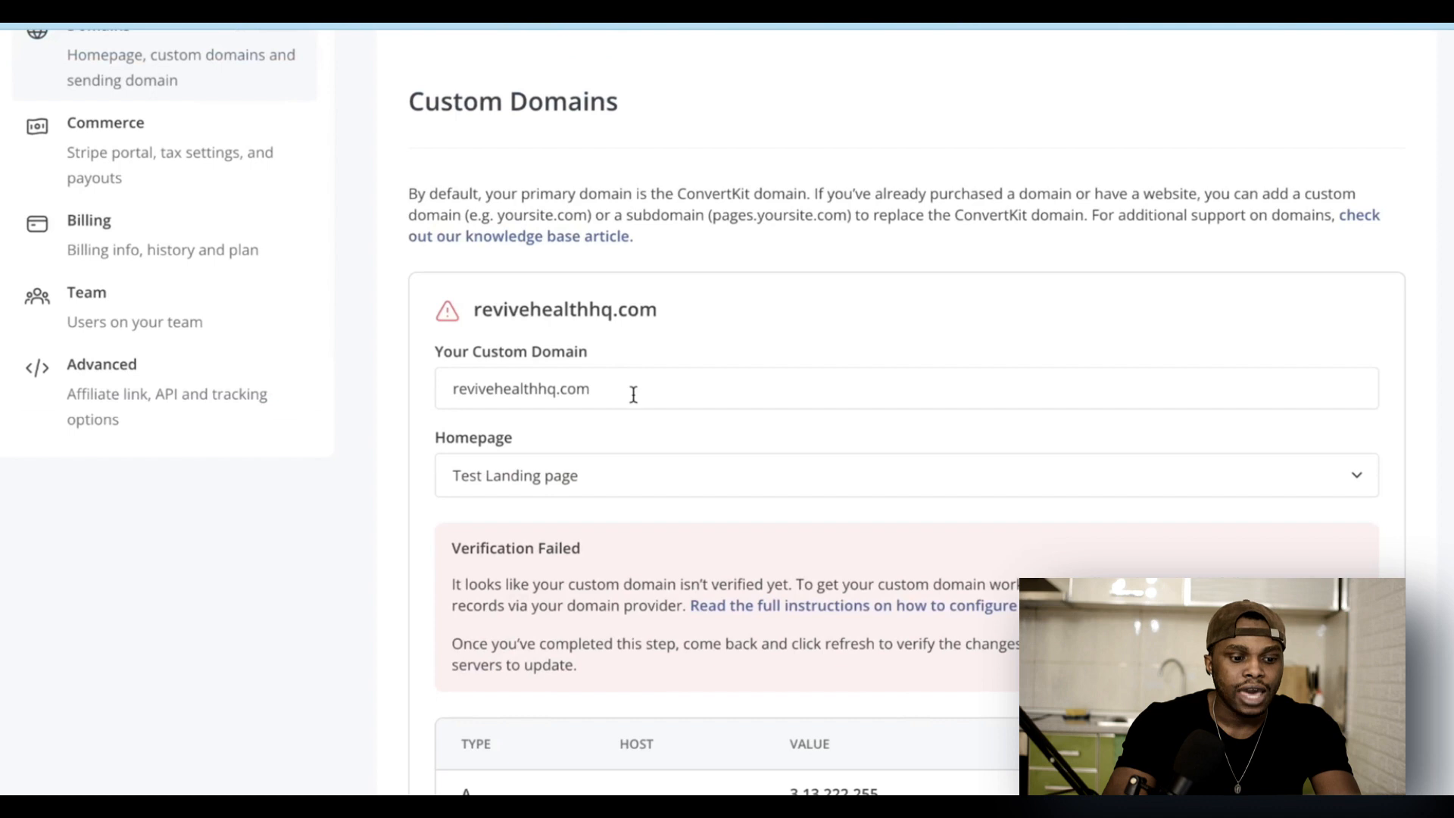